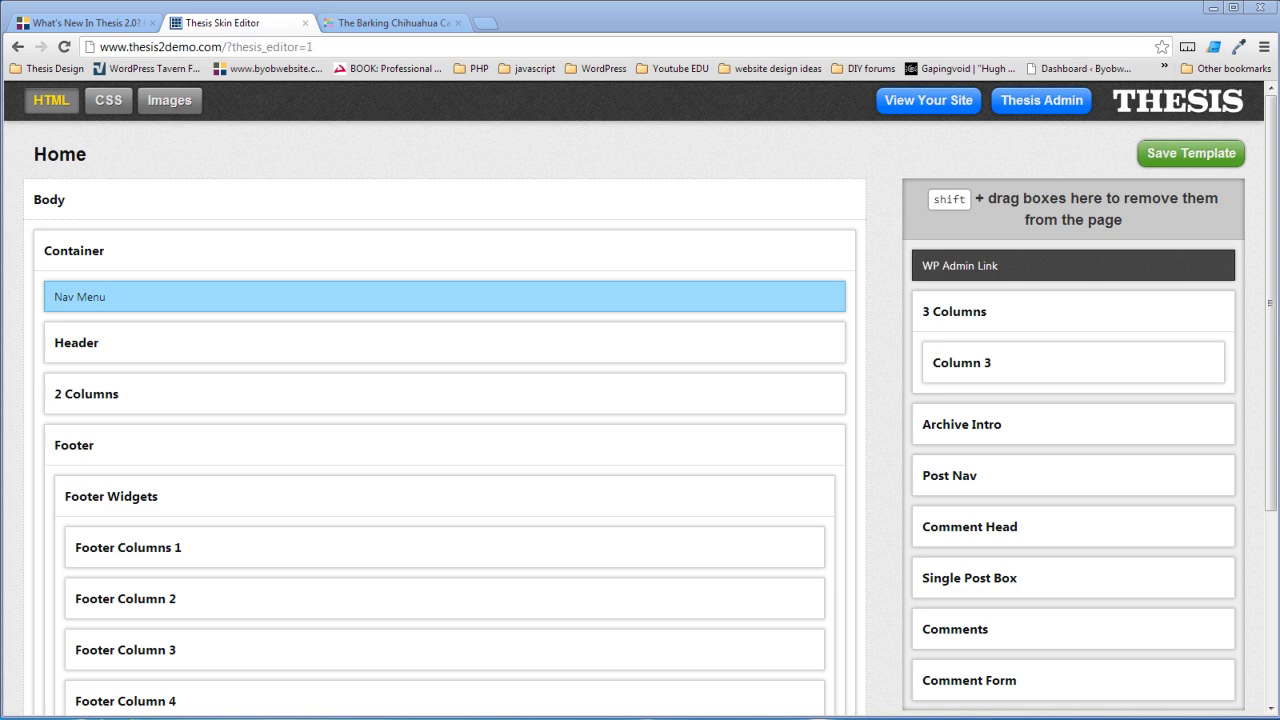
{"action": "left_click", "coordinate": [385, 22]}
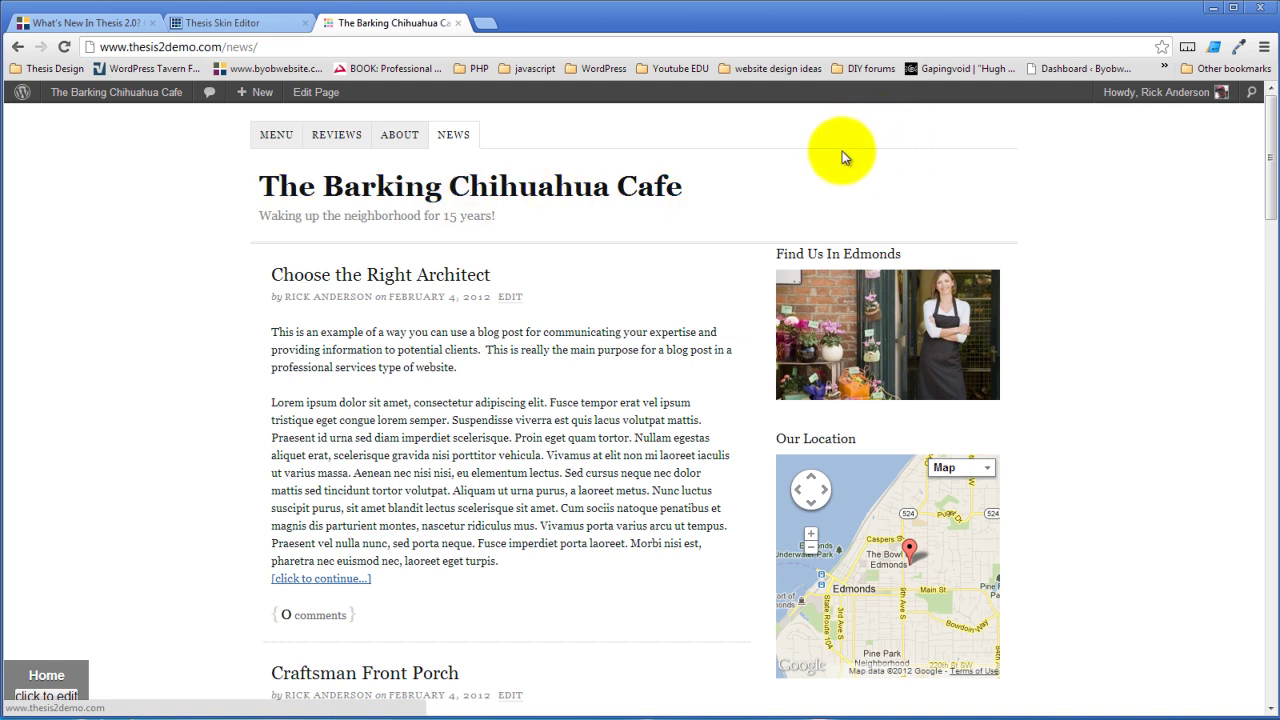
{"action": "left_click", "coordinate": [279, 22]}
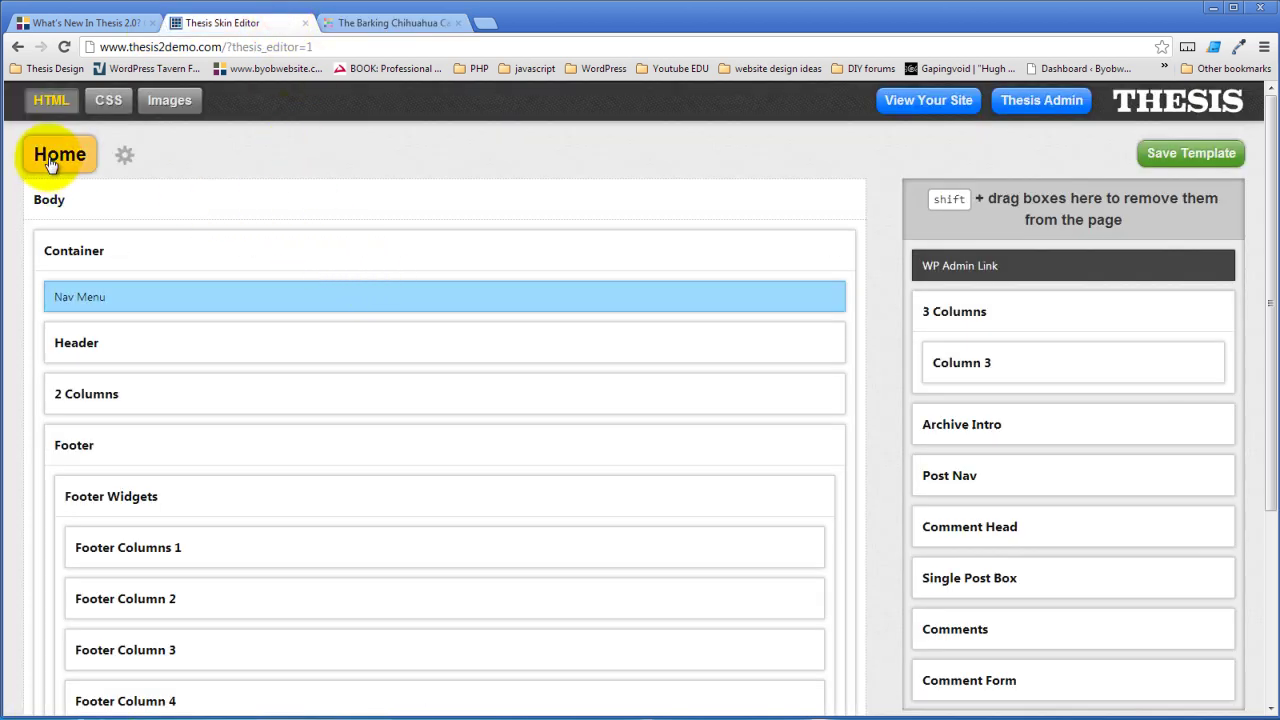
{"action": "left_click", "coordinate": [124, 155]}
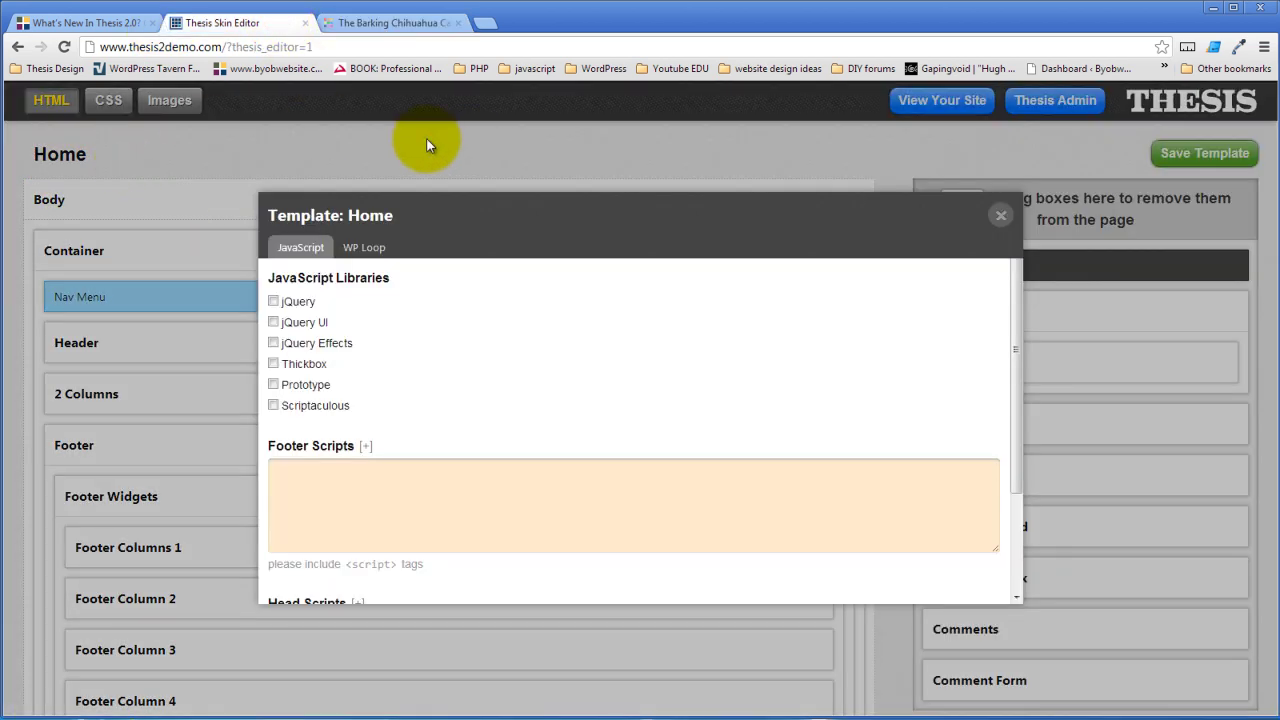
{"action": "left_click", "coordinate": [1000, 215]}
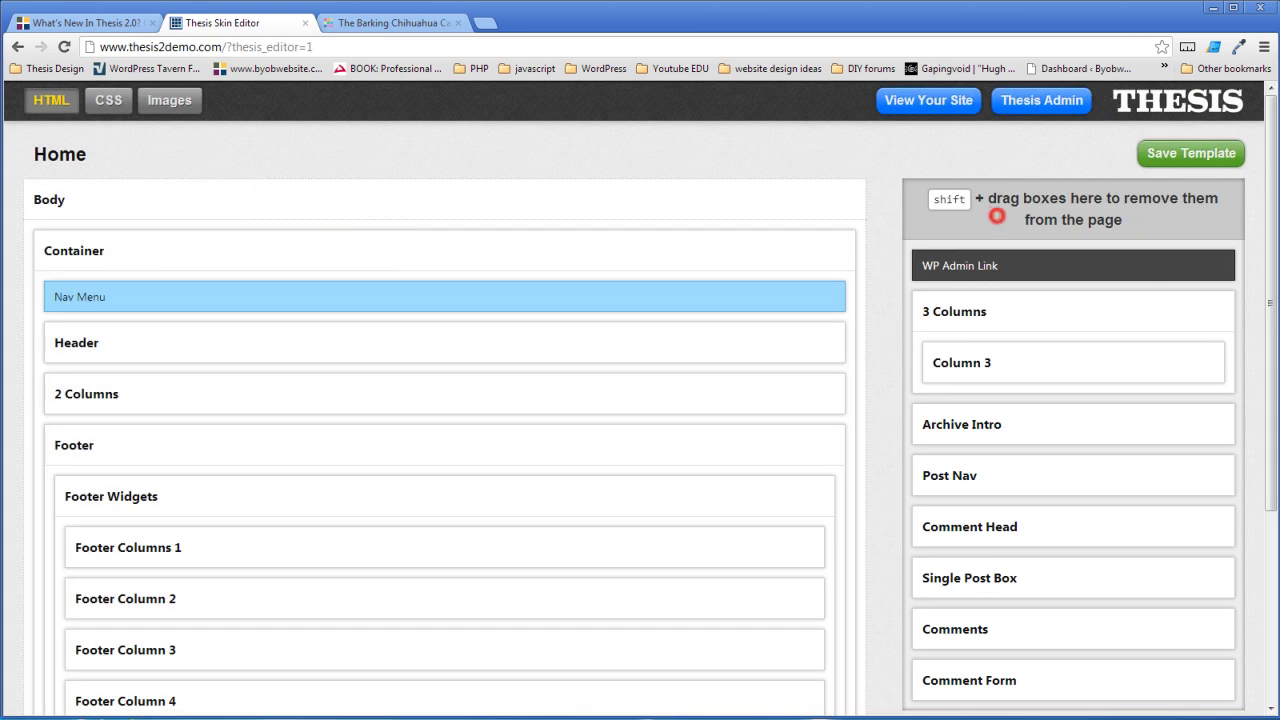
Open the core Page template for editing in place of the Home template
{"action": "left_click", "coordinate": [50, 157]}
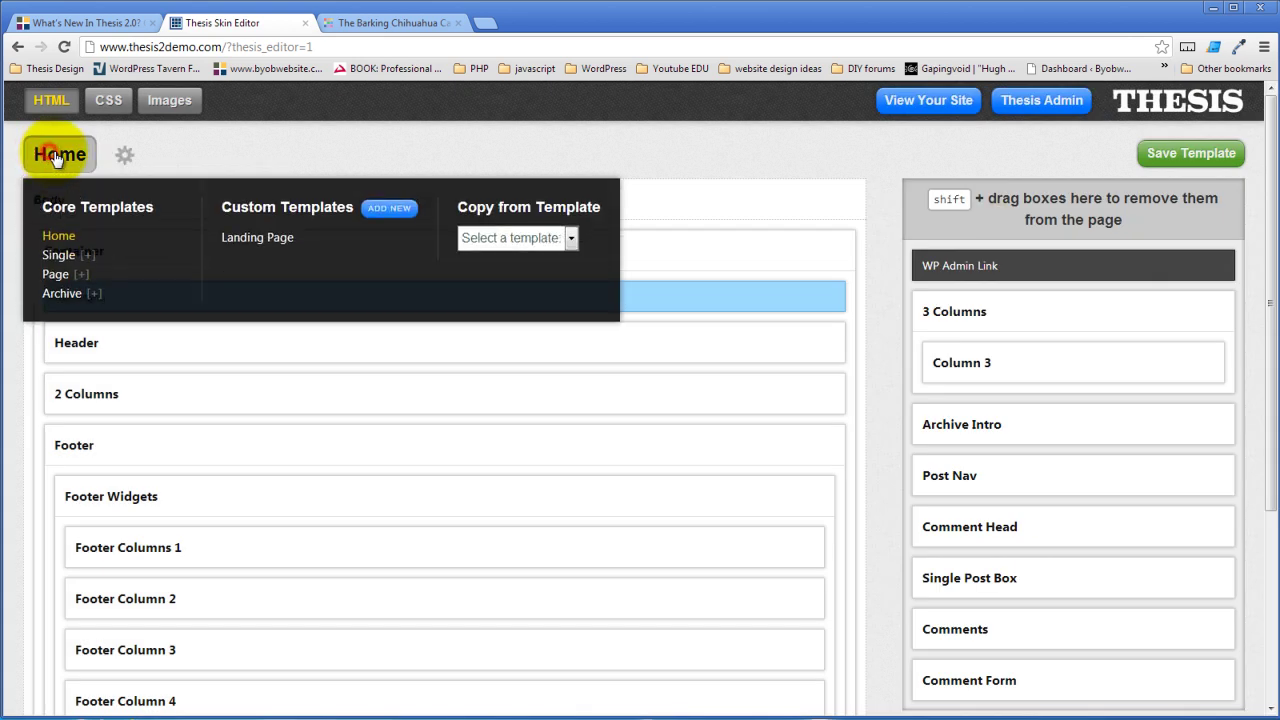
{"action": "left_click", "coordinate": [55, 276]}
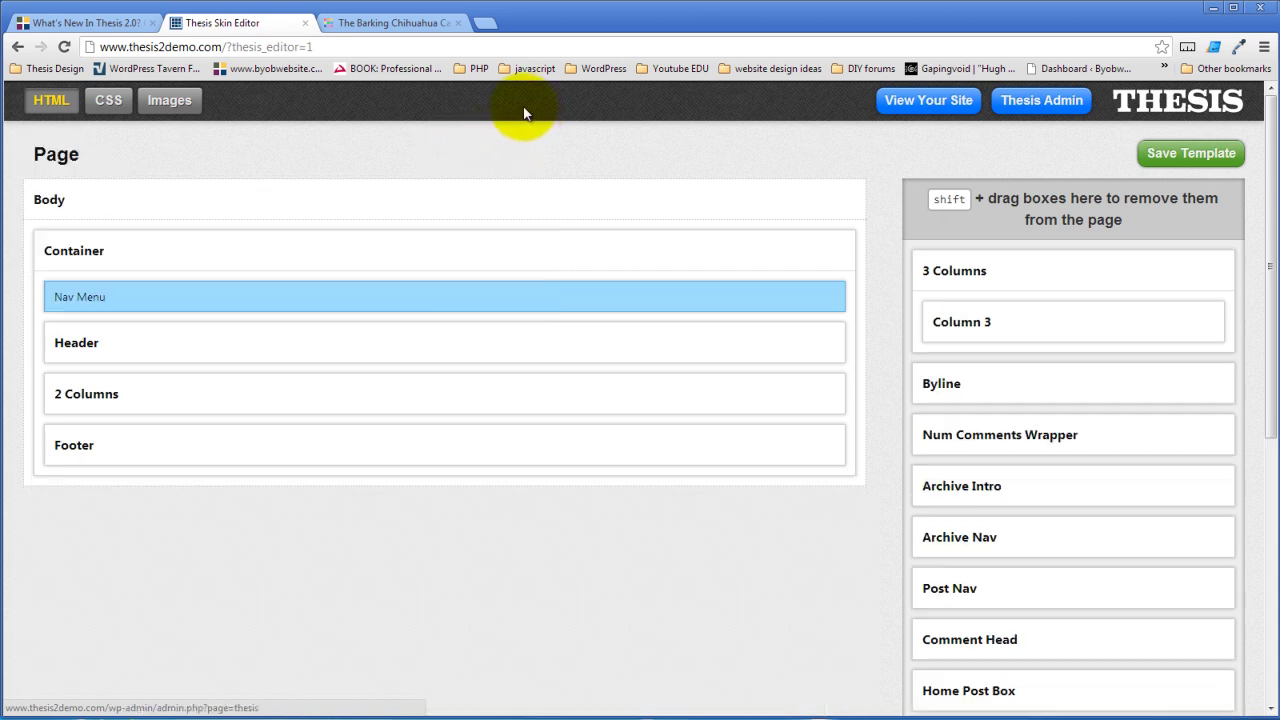
{"action": "left_click", "coordinate": [356, 22]}
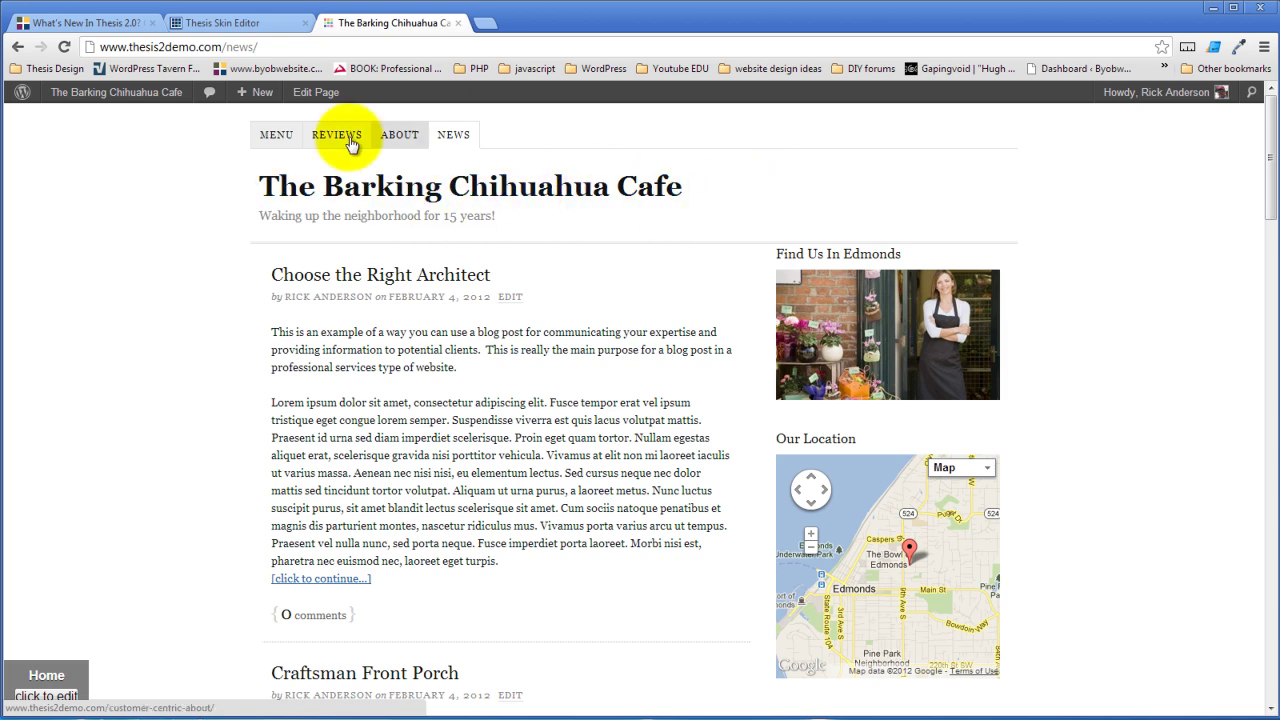
{"action": "left_click", "coordinate": [205, 22]}
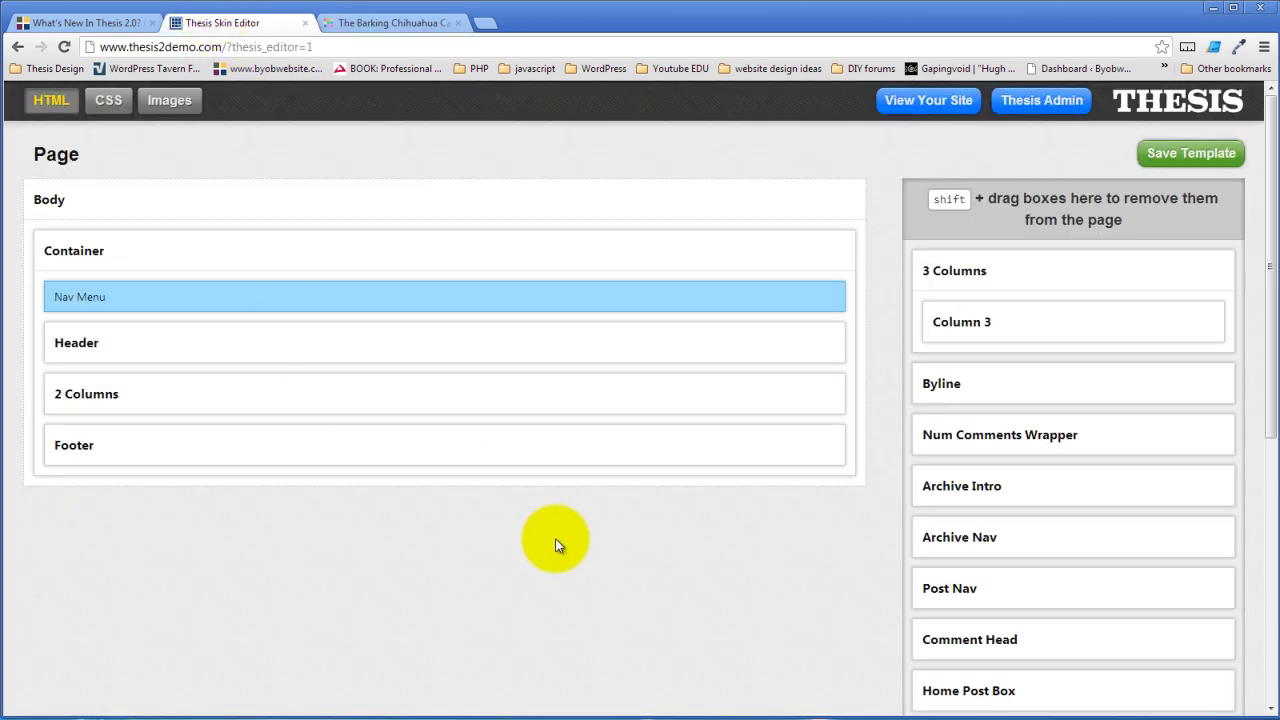
Move the Add Boxes panel next to the page layout, just below the Body box
{"action": "scroll", "coordinate": [553, 538], "scroll_direction": "down", "scroll_amount": 2}
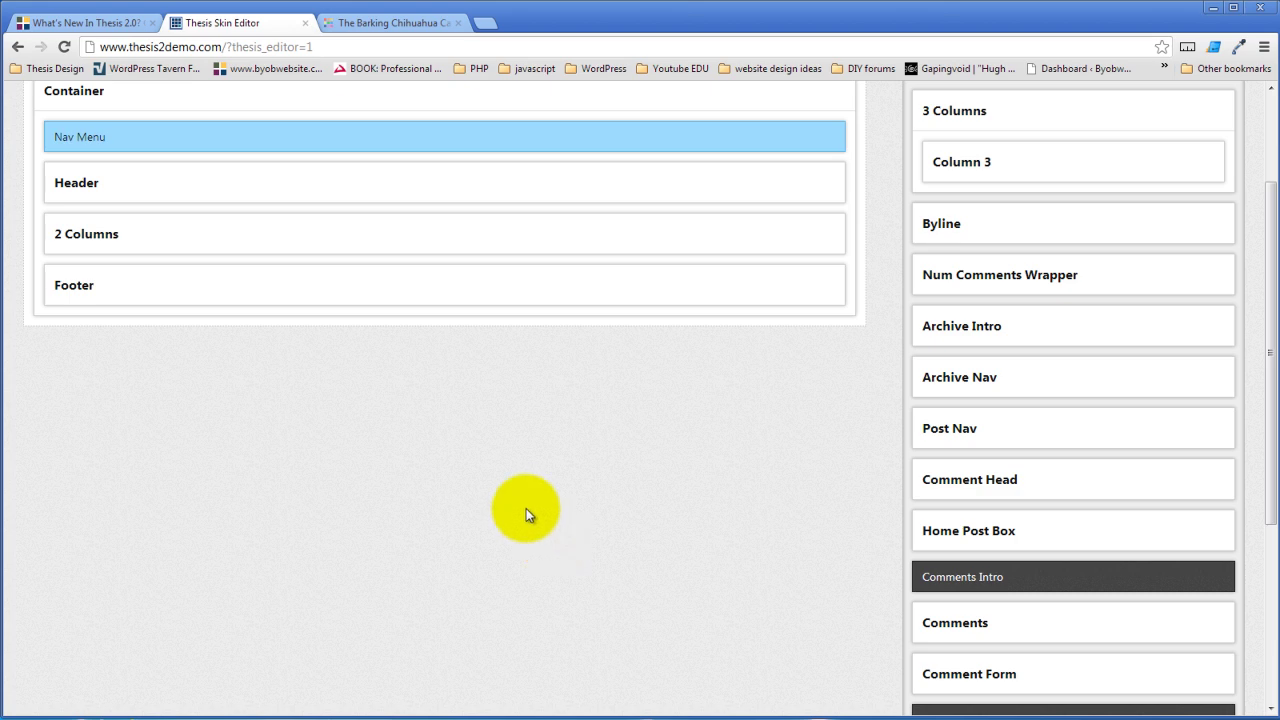
{"action": "scroll", "coordinate": [526, 510], "scroll_direction": "down", "scroll_amount": 2}
{"action": "scroll", "coordinate": [528, 515], "scroll_direction": "down", "scroll_amount": 2}
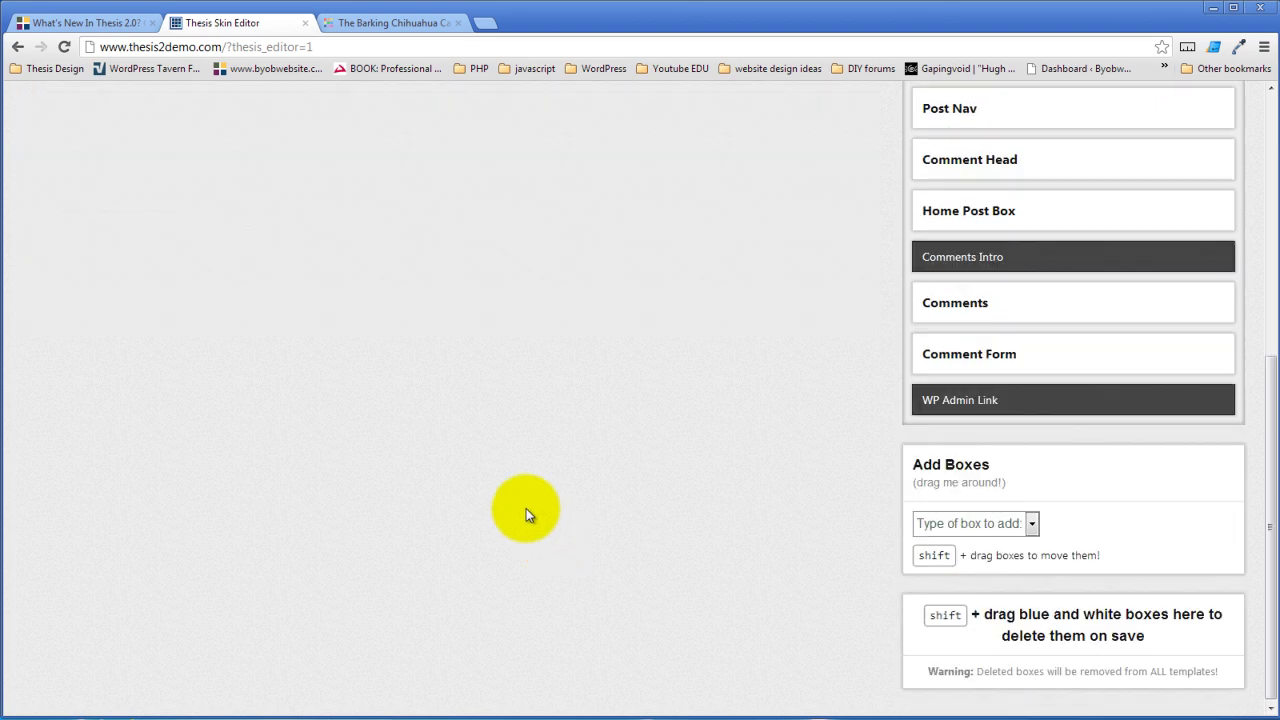
{"action": "left_click_drag", "start_coordinate": [1052, 515], "coordinate": [630, 147]}
{"action": "scroll", "coordinate": [475, 530], "scroll_direction": "up", "scroll_amount": 5}
{"action": "left_click_drag", "start_coordinate": [681, 508], "coordinate": [683, 457]}
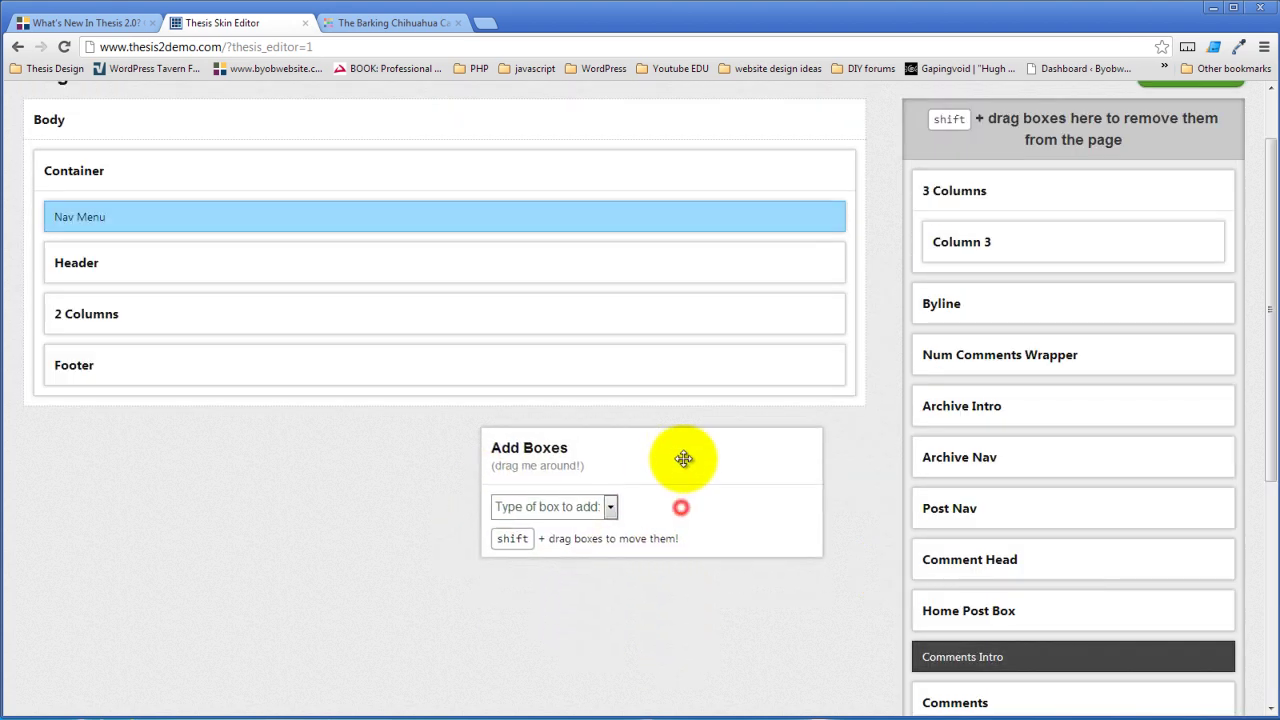
Add a new Container box named "Header Columns"
{"action": "left_click", "coordinate": [610, 506]}
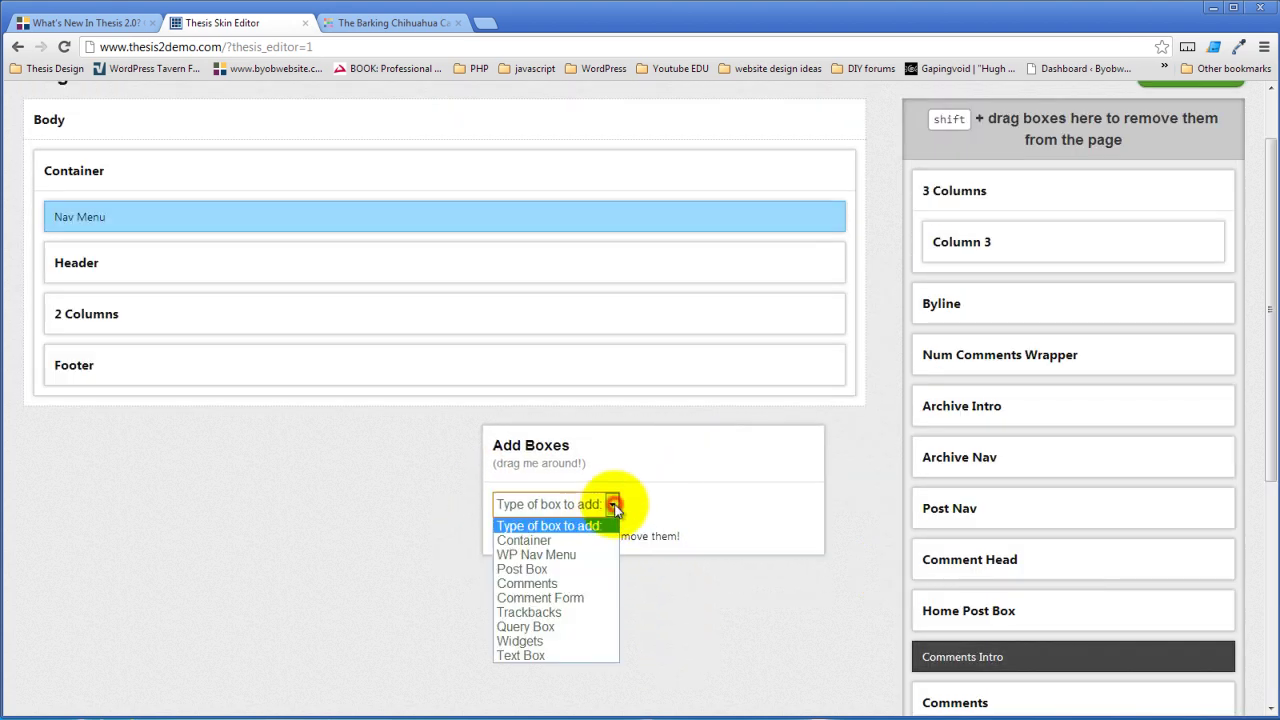
{"action": "left_click", "coordinate": [529, 541]}
{"action": "left_click", "coordinate": [528, 564]}
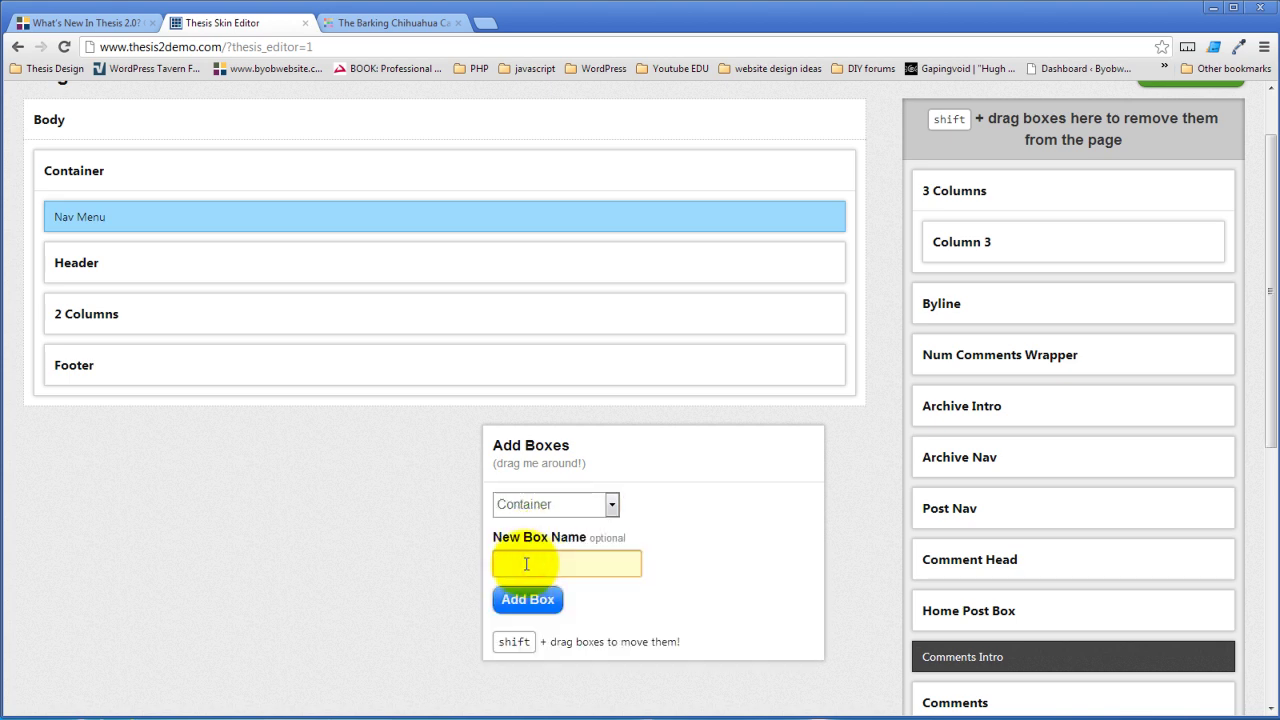
{"action": "type", "text": "Header Columns"}
{"action": "left_click", "coordinate": [524, 600]}
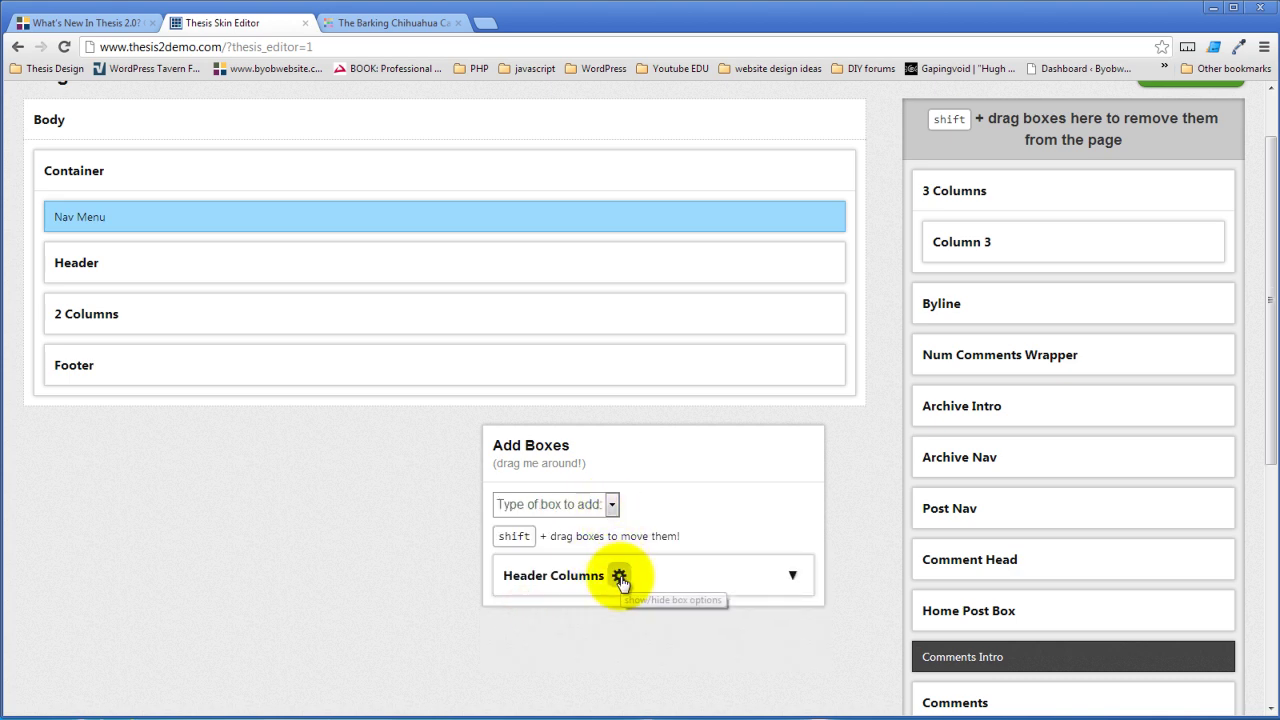
Give the Header Columns container the HTML class header_columns_typ and close its options
{"action": "left_click", "coordinate": [620, 576]}
{"action": "left_click", "coordinate": [357, 449]}
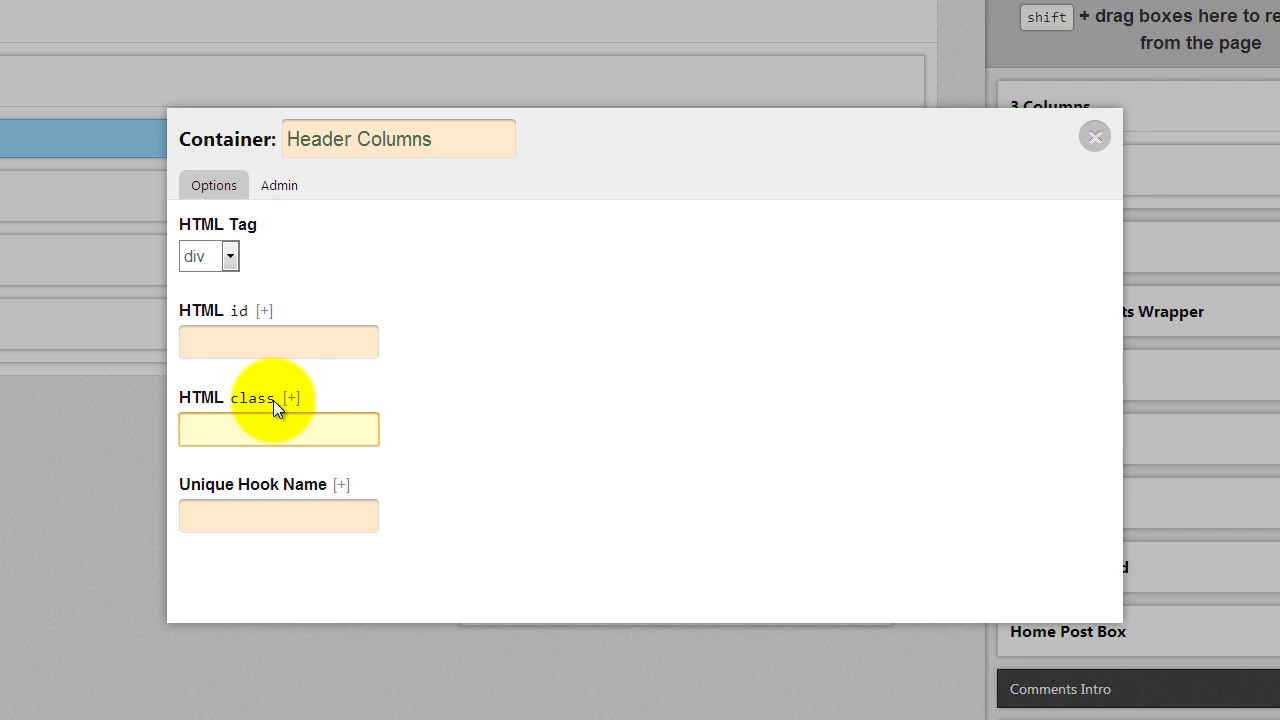
{"action": "type", "text": "header"}
{"action": "type", "text": "_columns_typ"}
{"action": "left_click", "coordinate": [759, 302]}
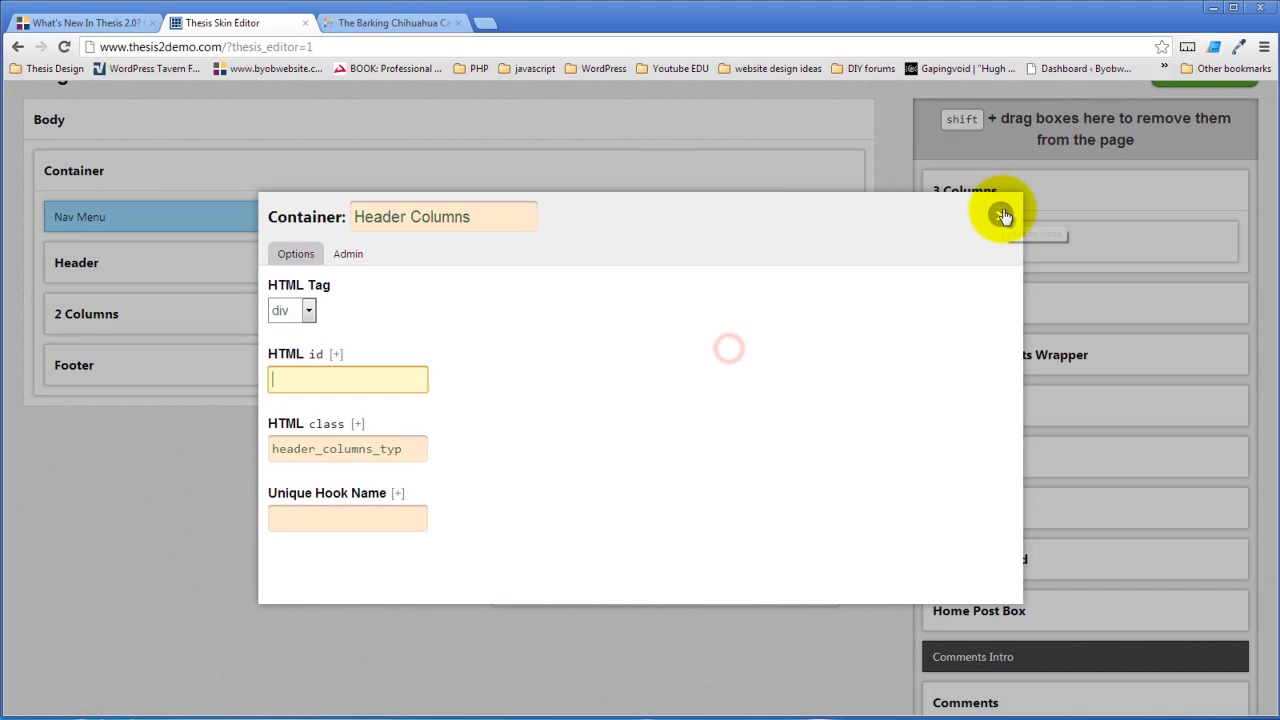
{"action": "left_click", "coordinate": [1047, 176]}
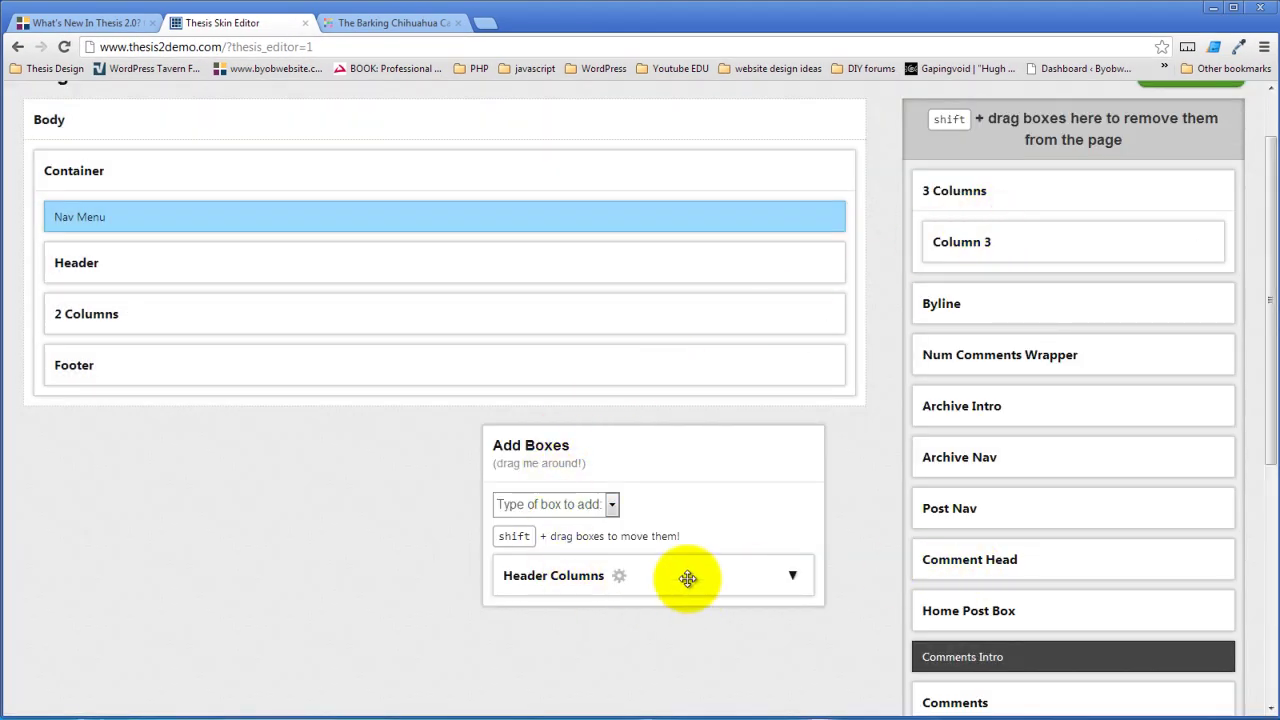
Place the Header Columns box inside the page's Container, above the Nav Menu
{"action": "left_click_drag", "start_coordinate": [688, 578], "coordinate": [407, 178]}
{"action": "left_click_drag", "start_coordinate": [686, 574], "coordinate": [391, 163]}
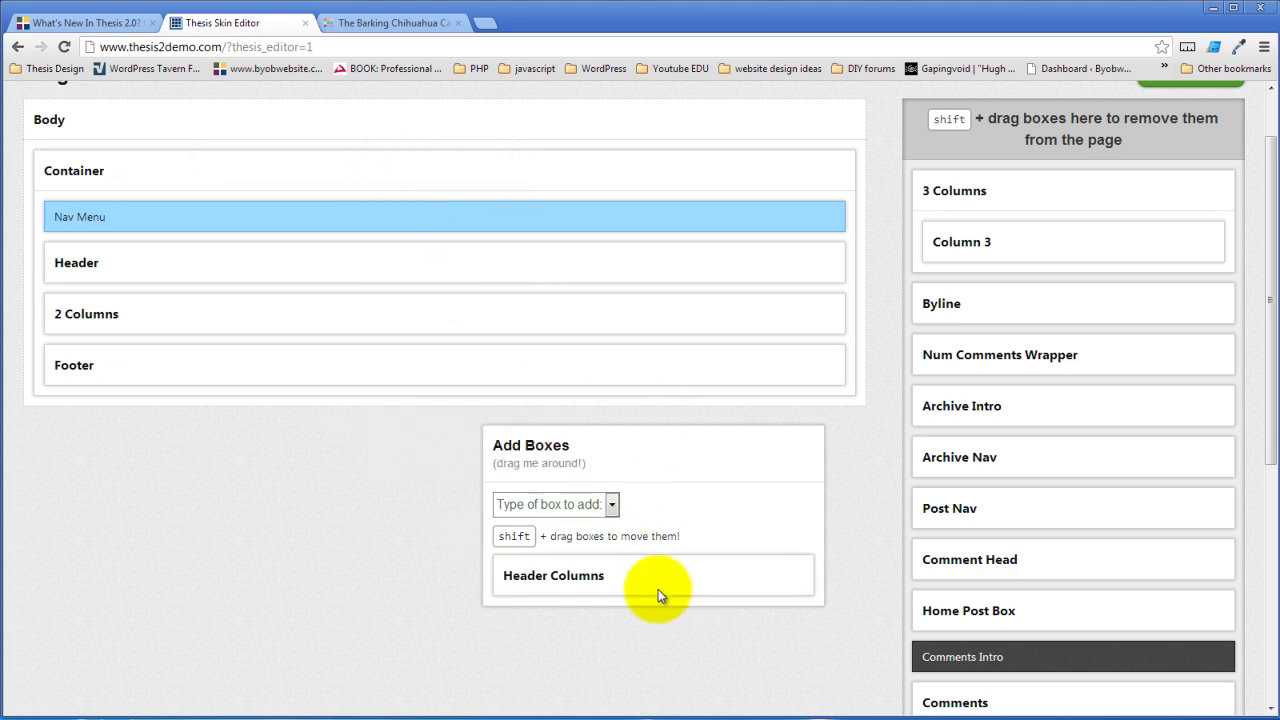
{"action": "left_click_drag", "start_coordinate": [678, 575], "coordinate": [388, 168]}
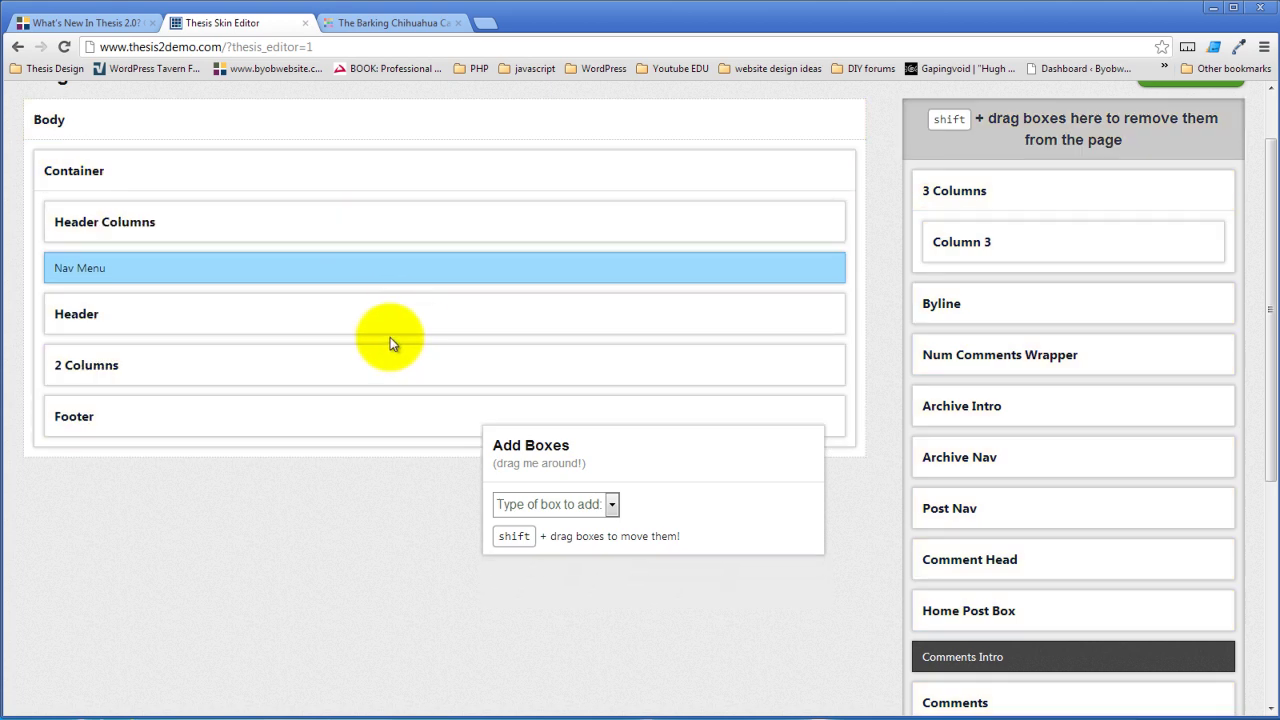
Add a new Container box named "Header Left"
{"action": "left_click", "coordinate": [598, 508]}
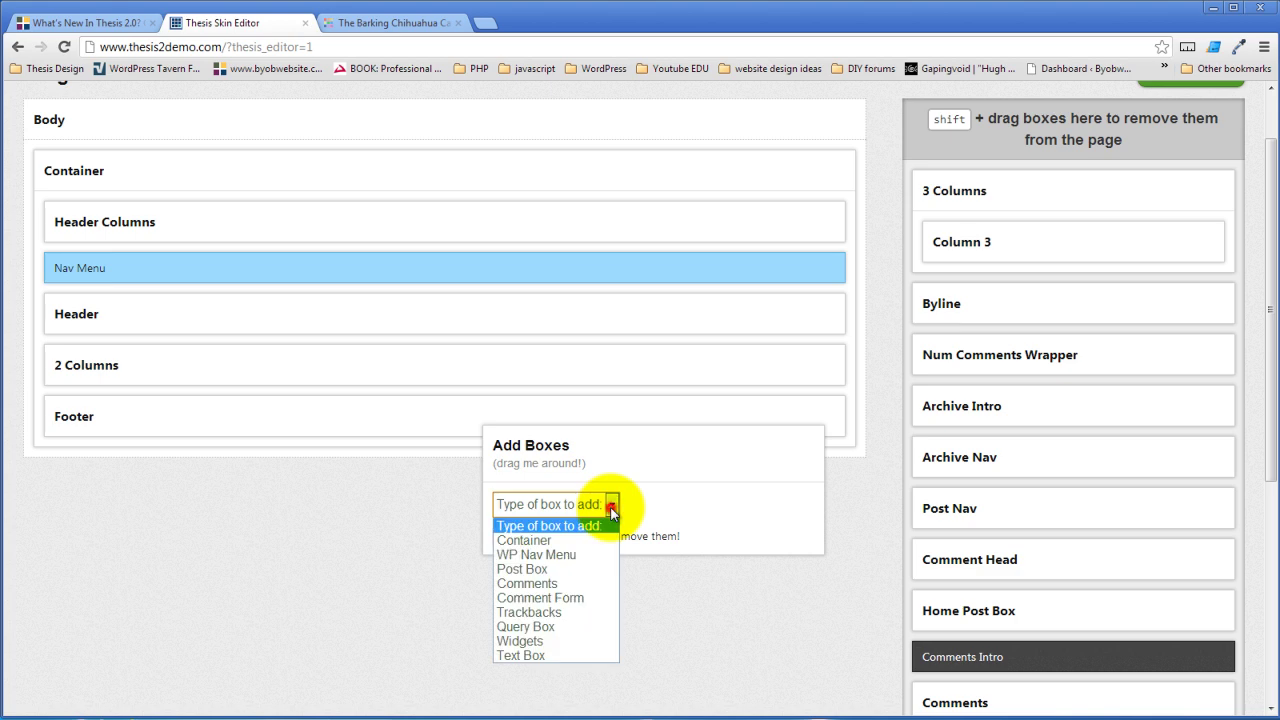
{"action": "left_click", "coordinate": [530, 540]}
{"action": "left_click", "coordinate": [538, 563]}
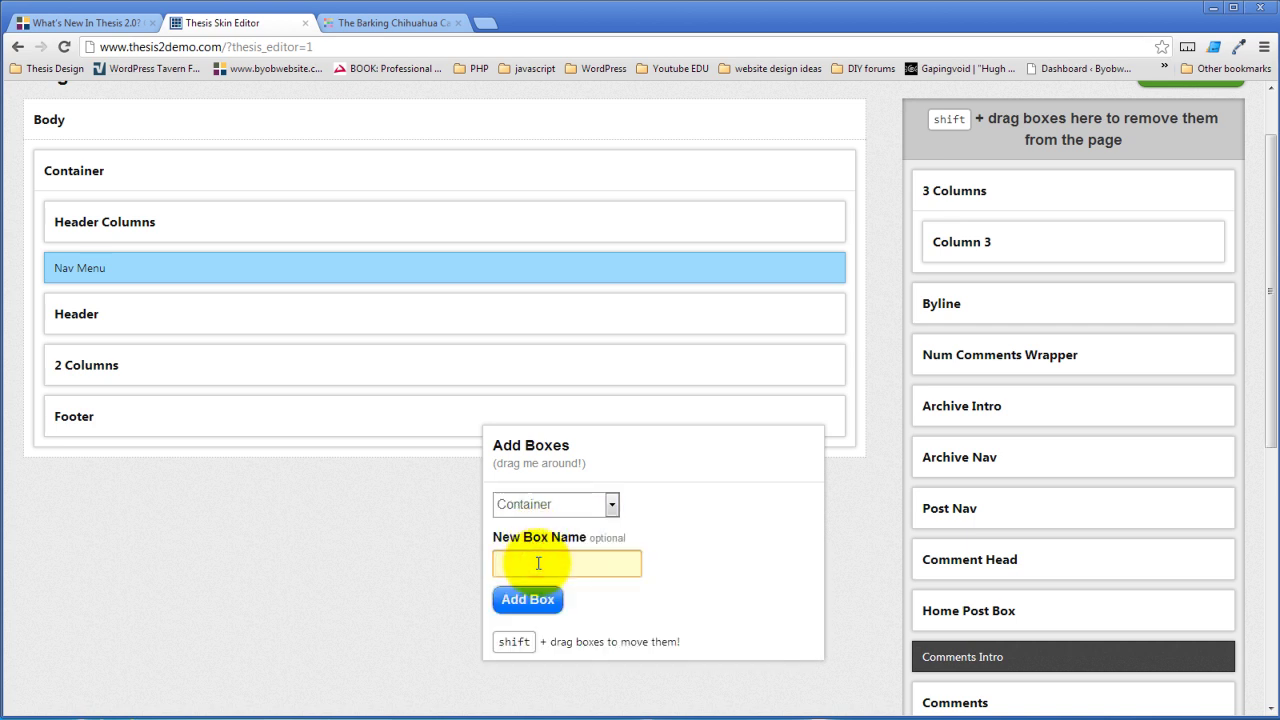
{"action": "type", "text": "Header Left"}
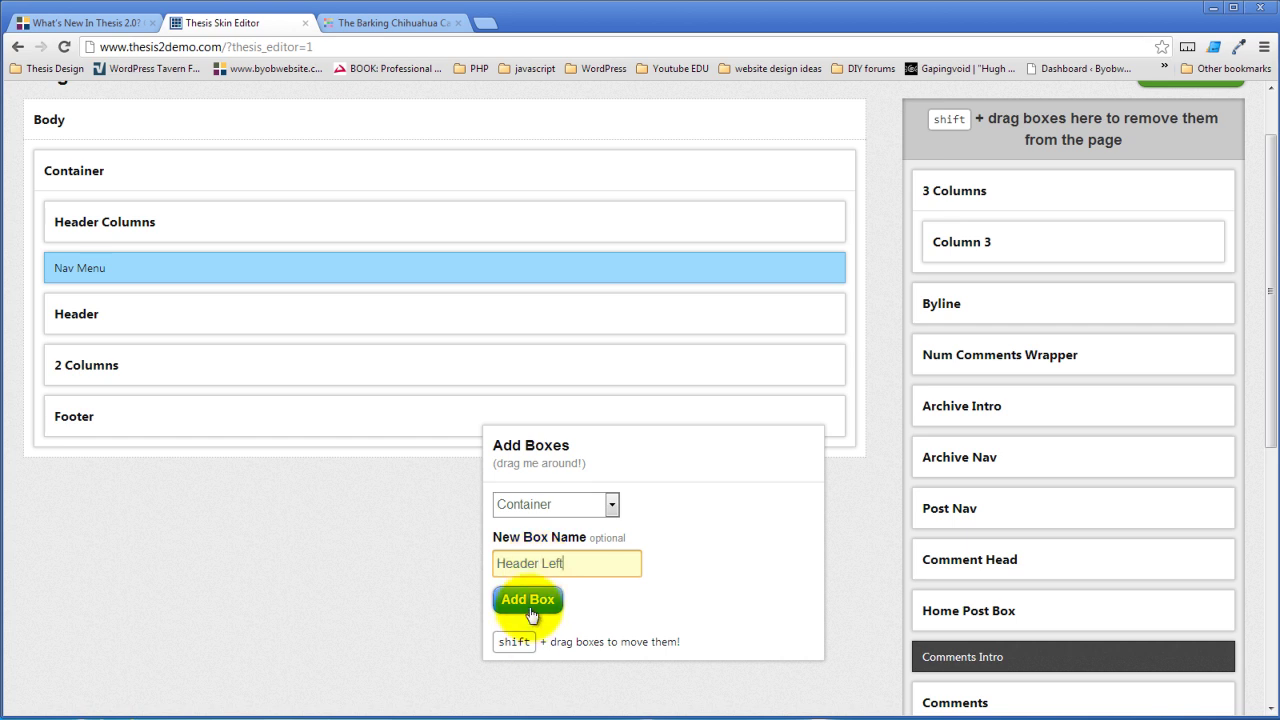
{"action": "left_click", "coordinate": [529, 603]}
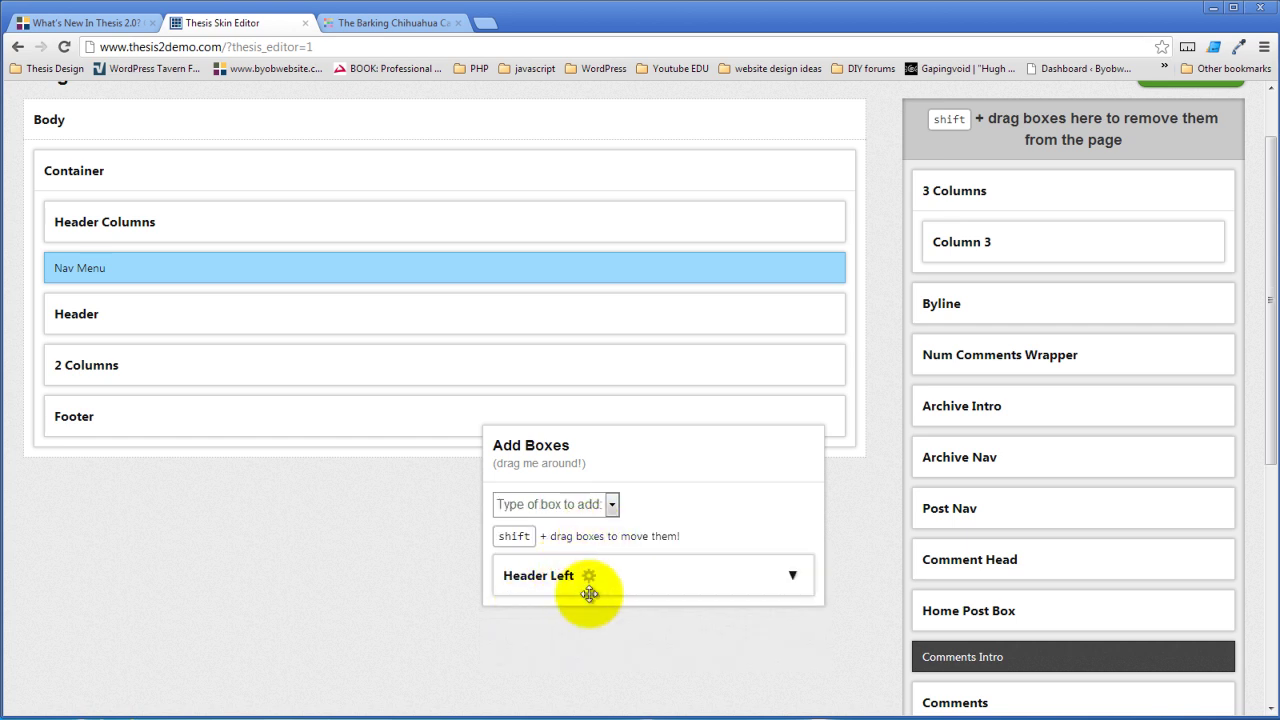
Give the Header Left container the HTML class c1 and close its options
{"action": "left_click", "coordinate": [589, 578]}
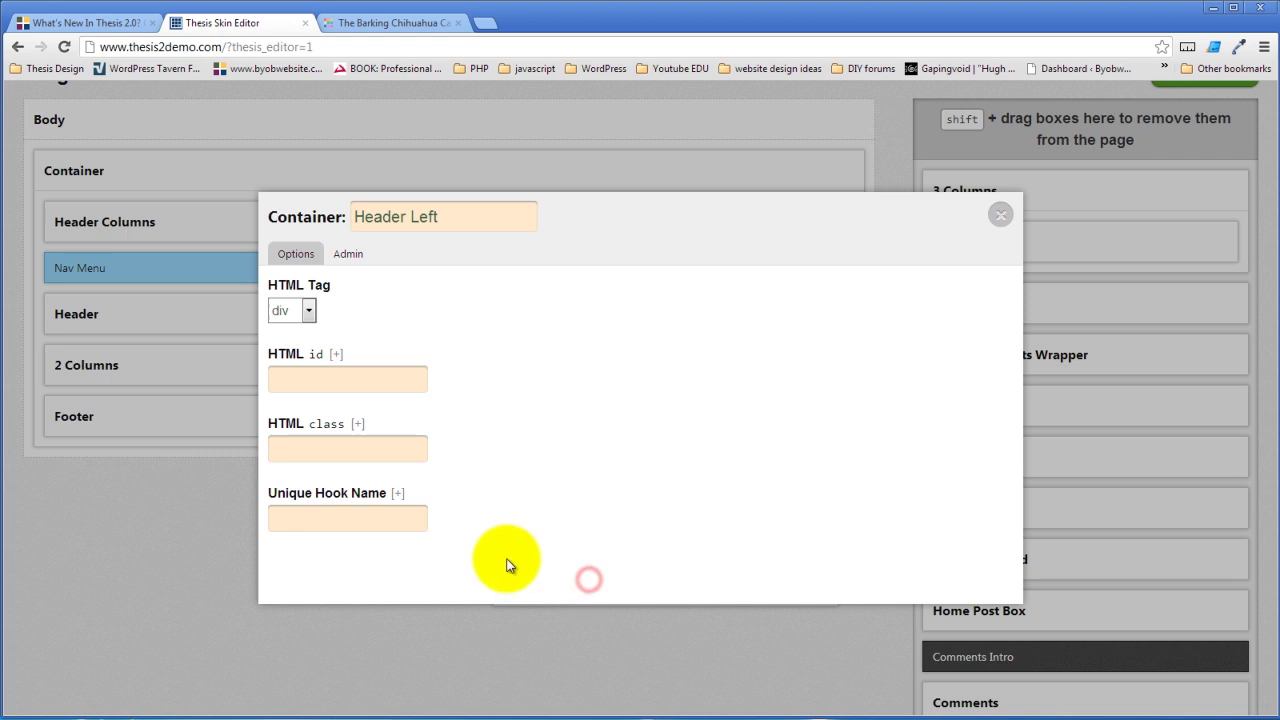
{"action": "left_click", "coordinate": [331, 459]}
{"action": "type", "text": "c"}
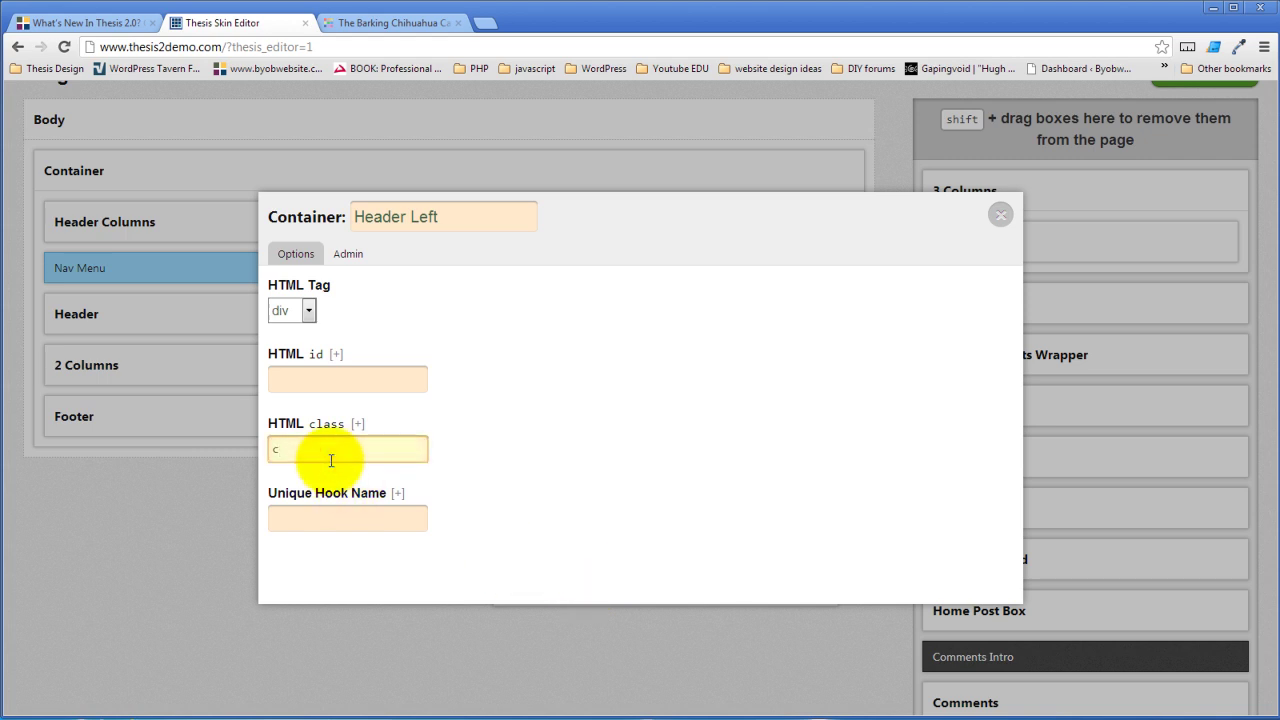
{"action": "type", "text": "1"}
{"action": "left_click", "coordinate": [826, 413]}
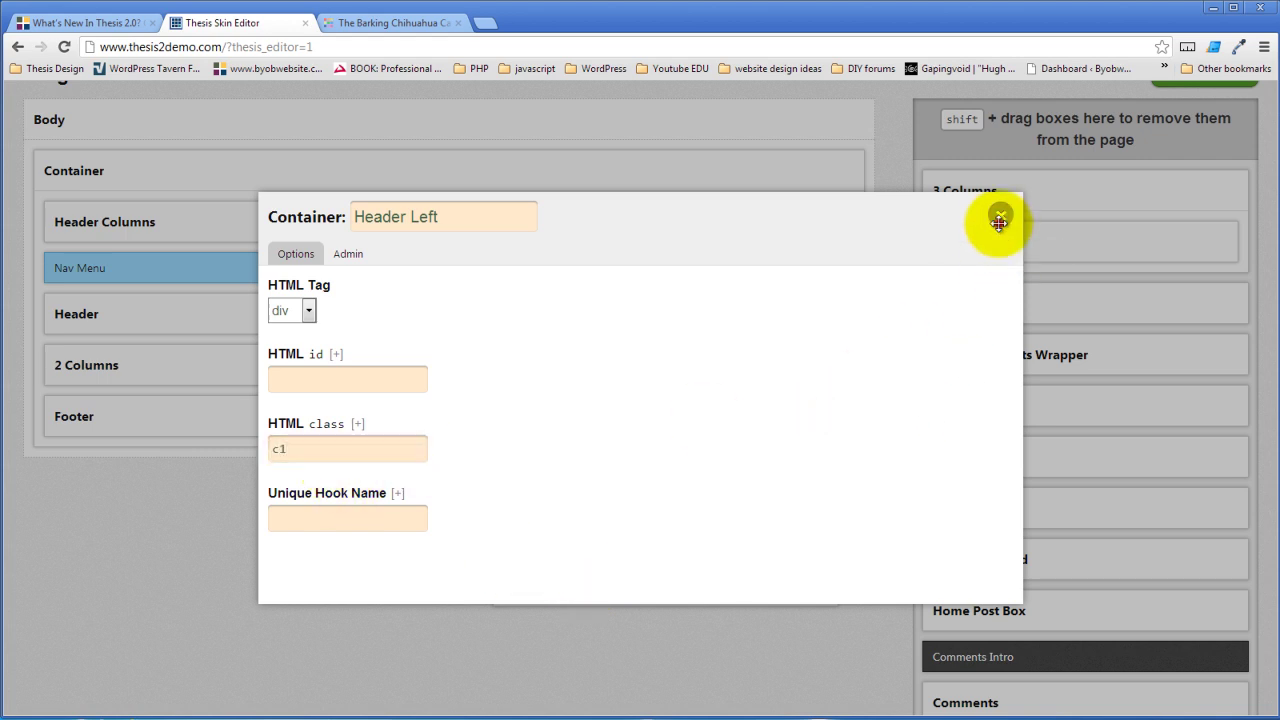
{"action": "left_click", "coordinate": [999, 220]}
Add another Container box named "Header Right"
{"action": "left_click", "coordinate": [611, 504]}
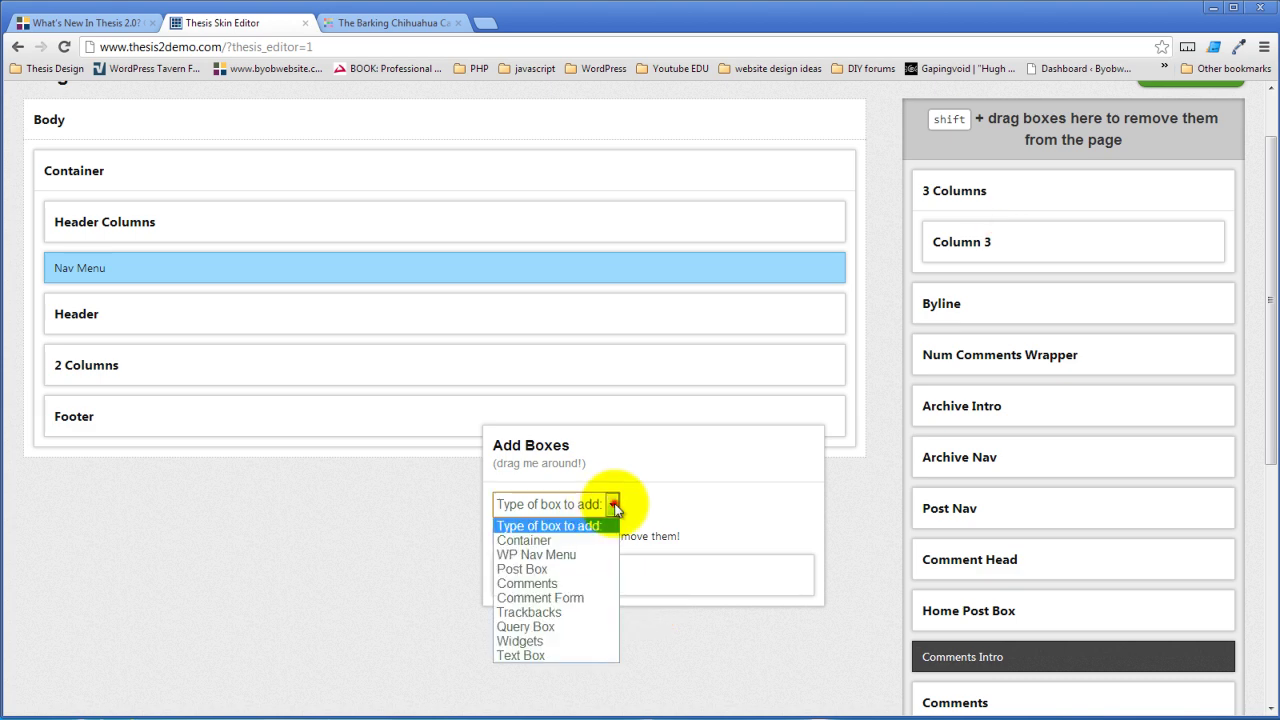
{"action": "left_click", "coordinate": [538, 542]}
{"action": "left_click", "coordinate": [540, 562]}
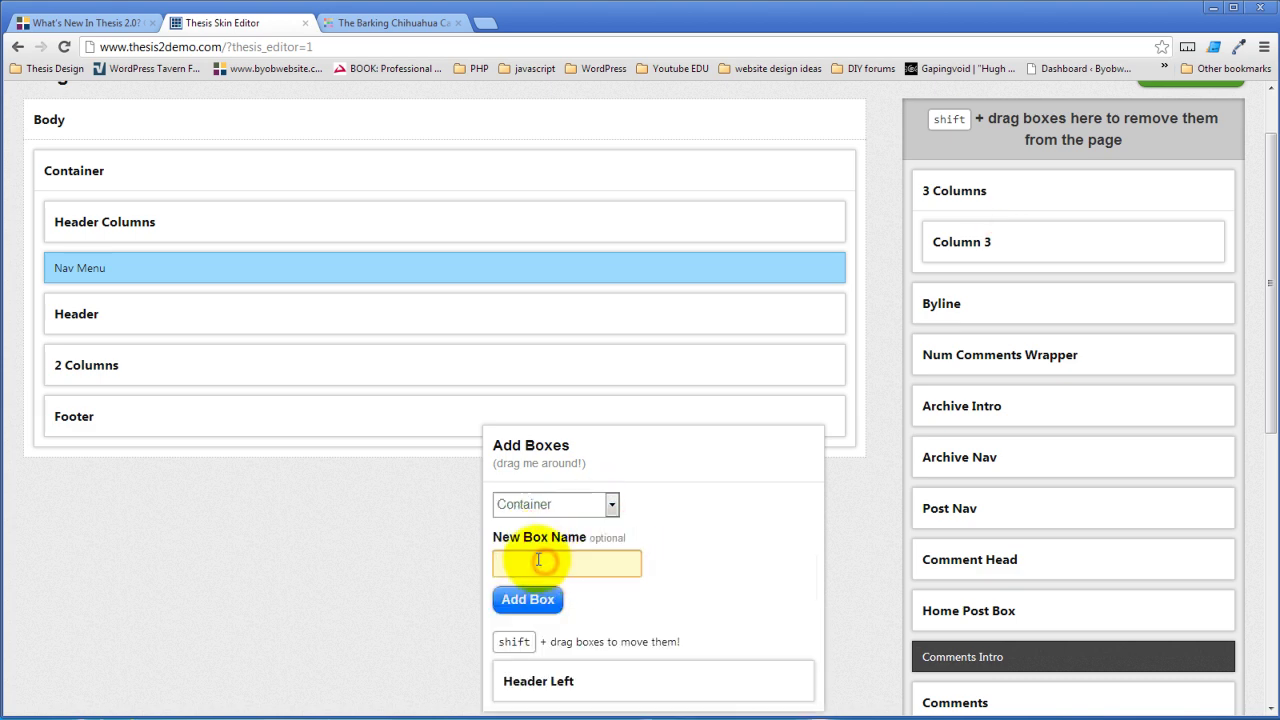
{"action": "type", "text": "Header"}
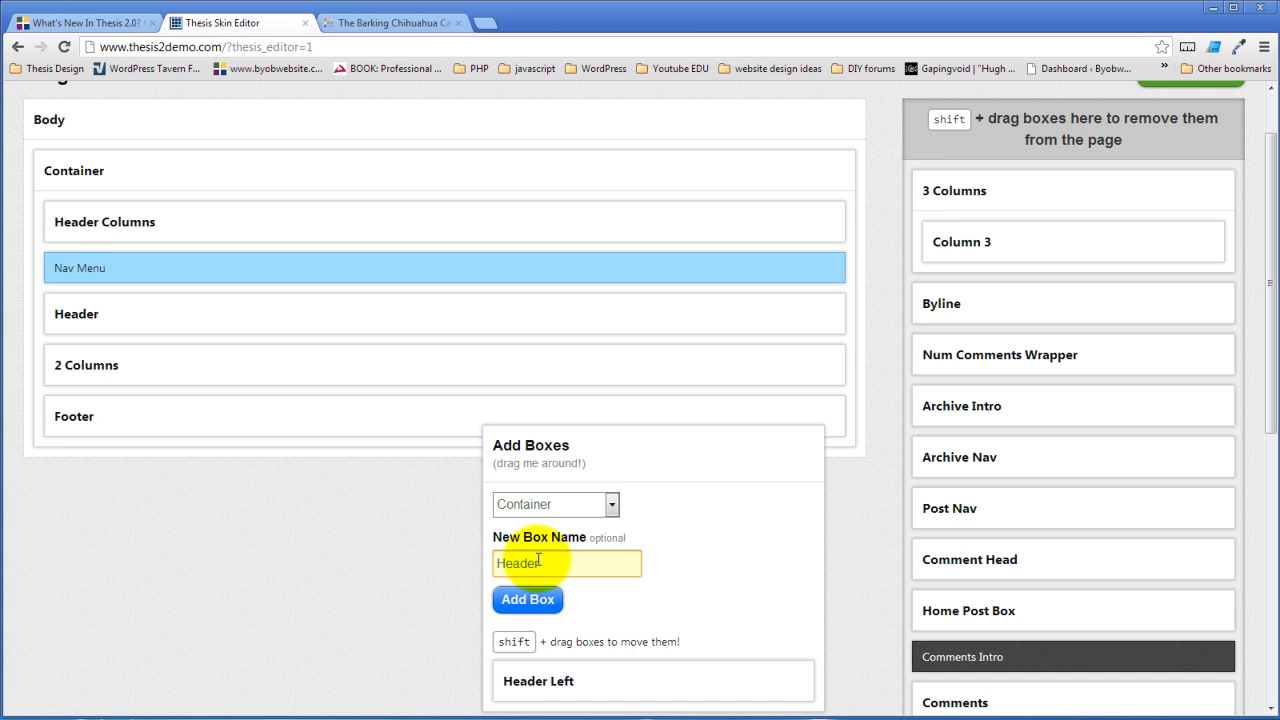
{"action": "type", "text": " Right"}
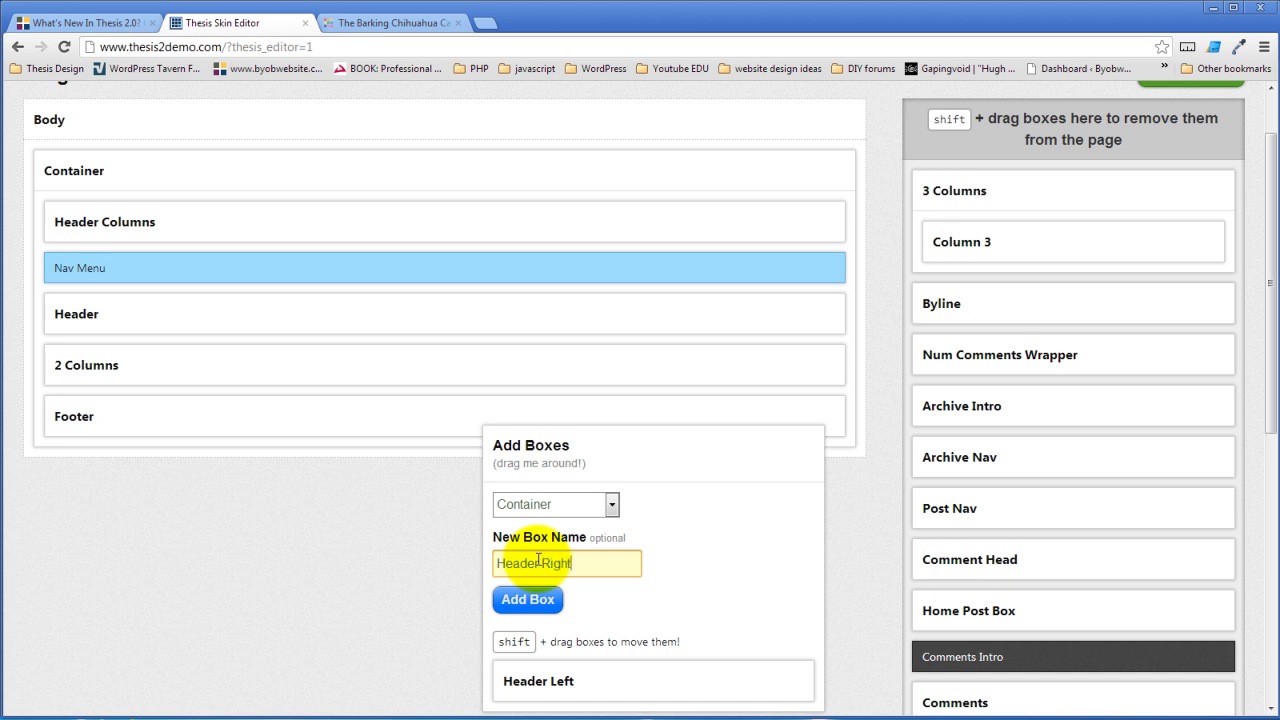
{"action": "left_click", "coordinate": [706, 569]}
{"action": "left_click", "coordinate": [526, 604]}
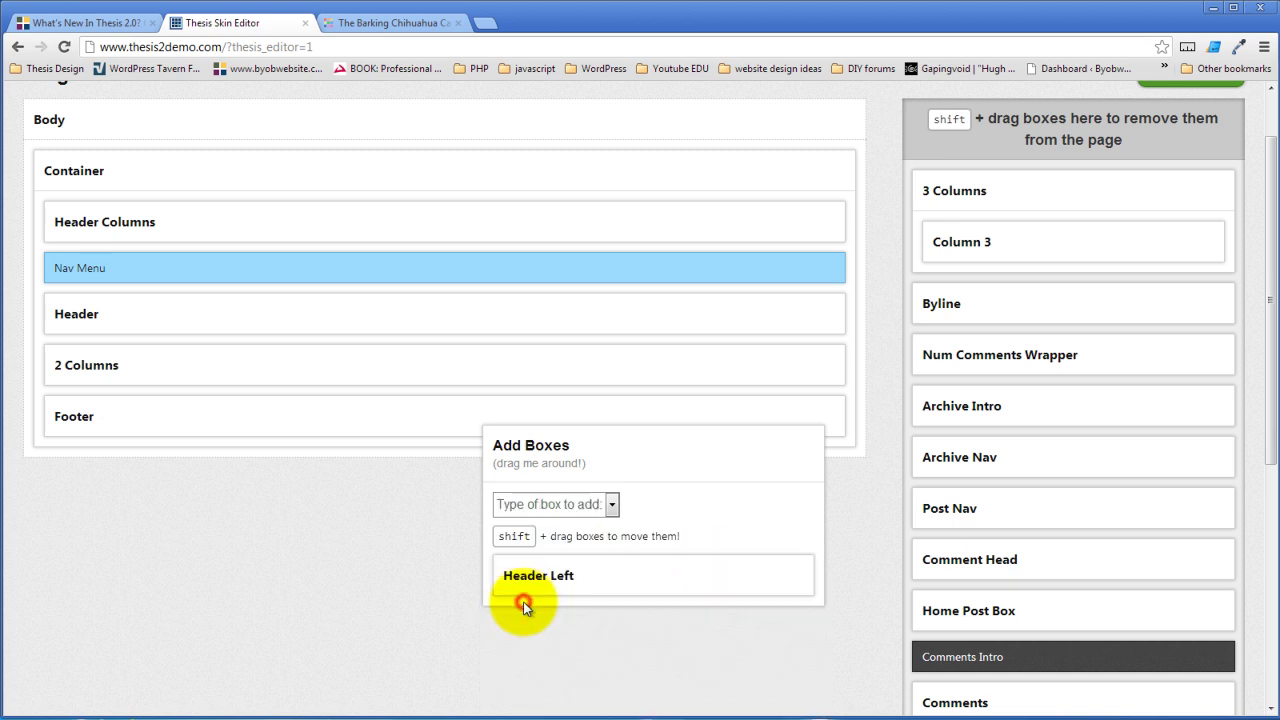
Give the Header Right container the HTML class c2
{"action": "left_click", "coordinate": [611, 504]}
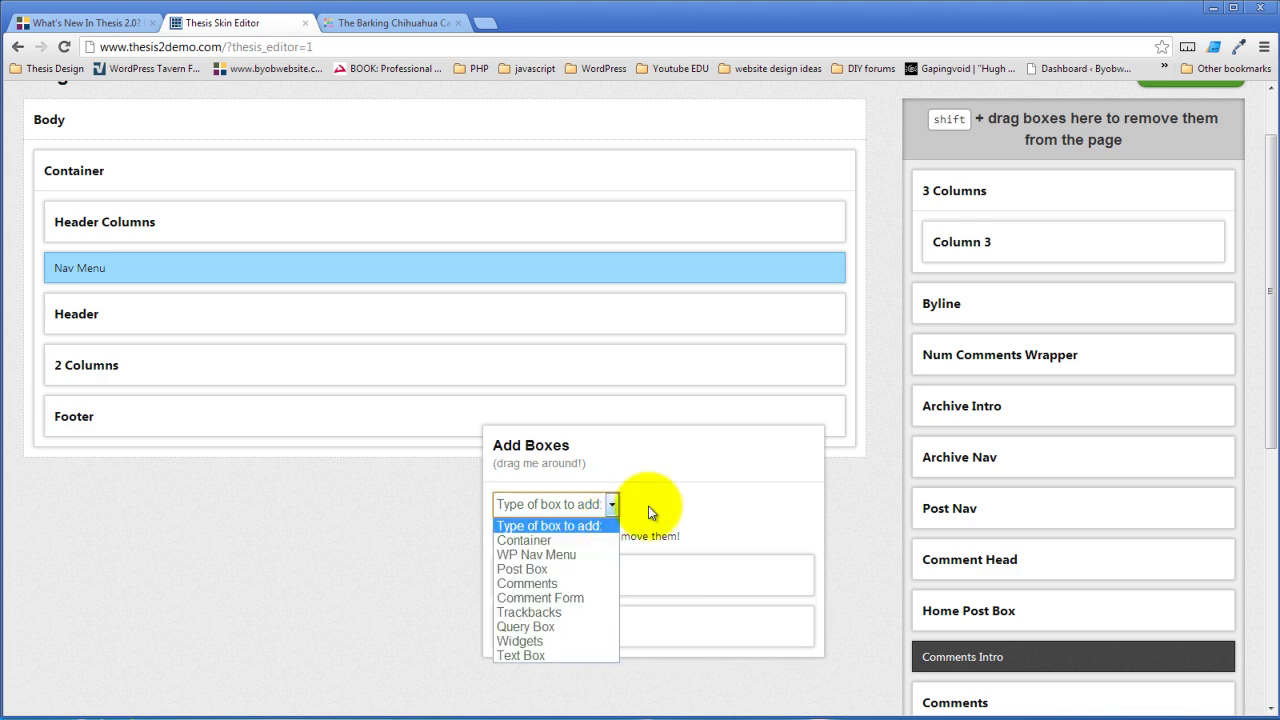
{"action": "left_click", "coordinate": [702, 502]}
{"action": "left_click", "coordinate": [597, 627]}
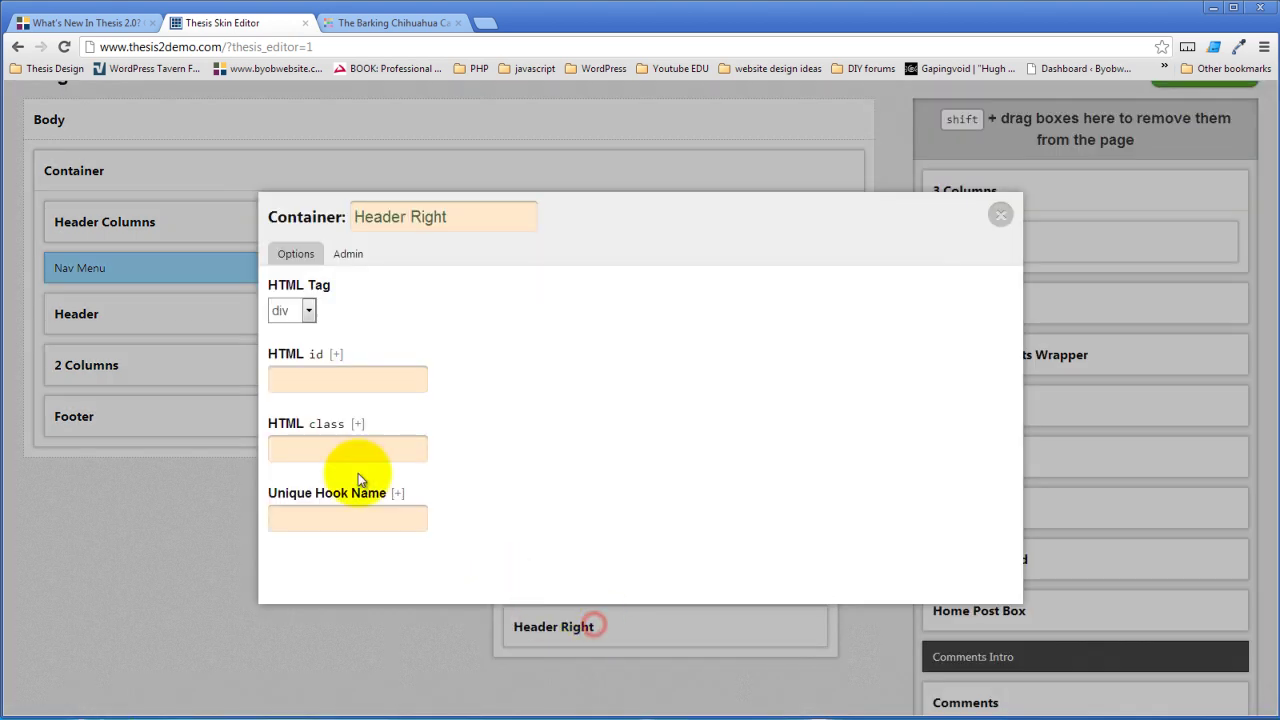
{"action": "left_click", "coordinate": [300, 452]}
{"action": "type", "text": "c"}
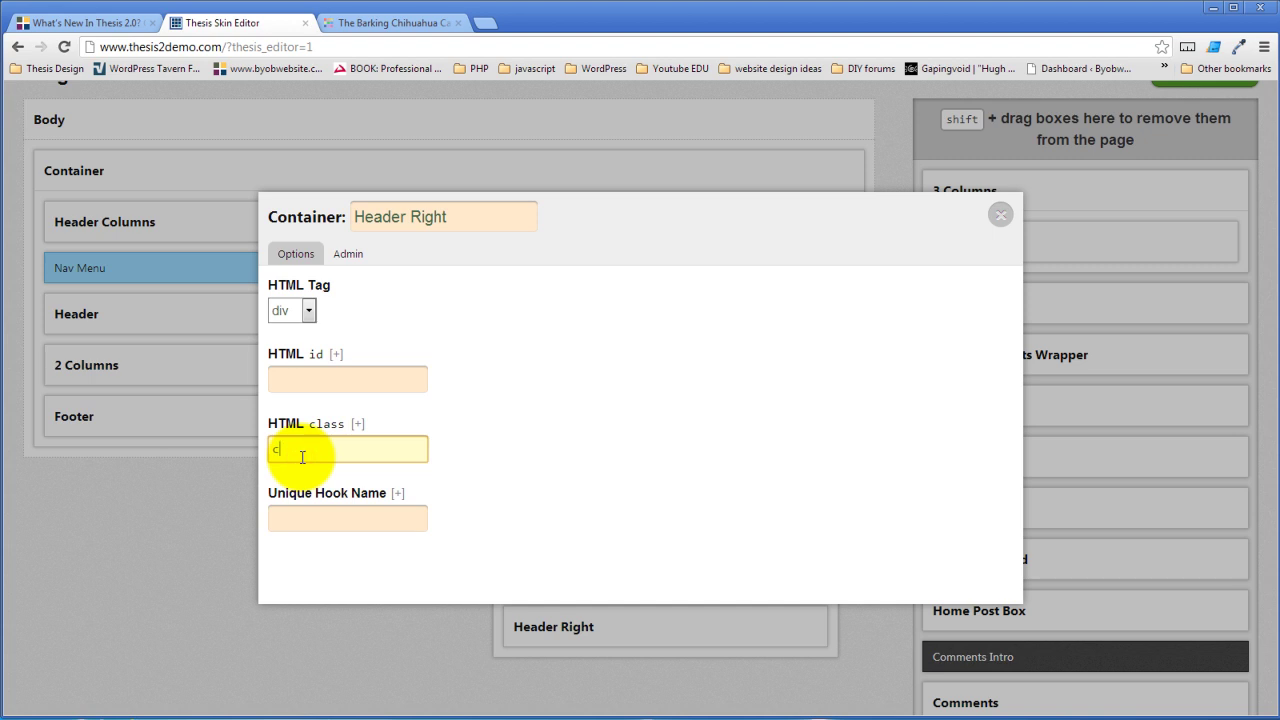
{"action": "type", "text": "2"}
{"action": "left_click", "coordinate": [902, 238]}
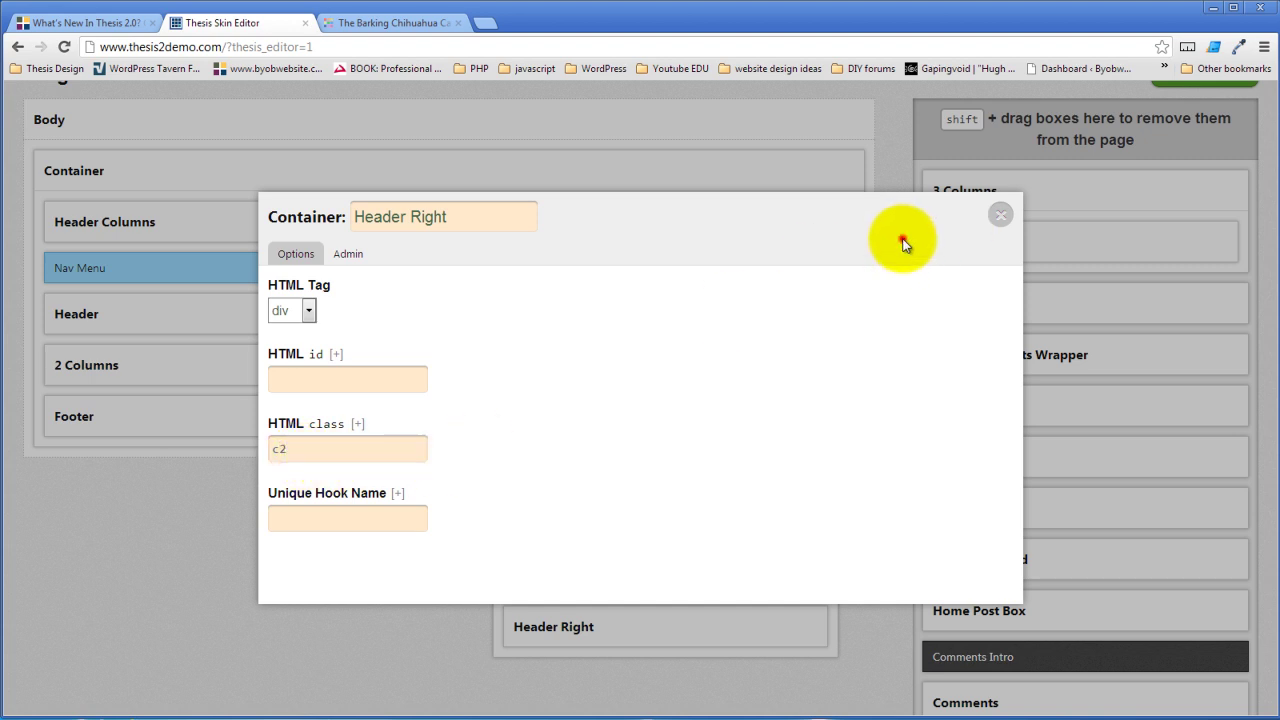
Close the Header Right options, then move the Header Right and Header Left containers into Header Columns
{"action": "left_click", "coordinate": [1000, 216]}
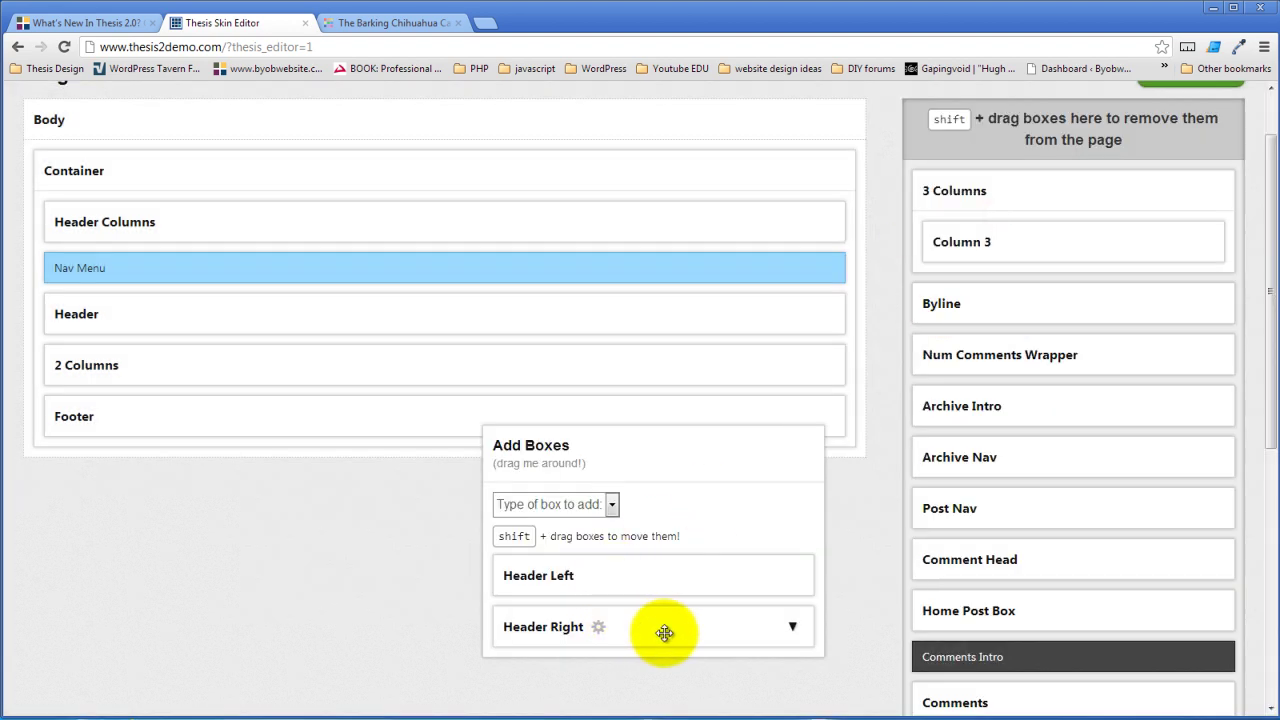
{"action": "left_click_drag", "start_coordinate": [664, 633], "coordinate": [390, 240]}
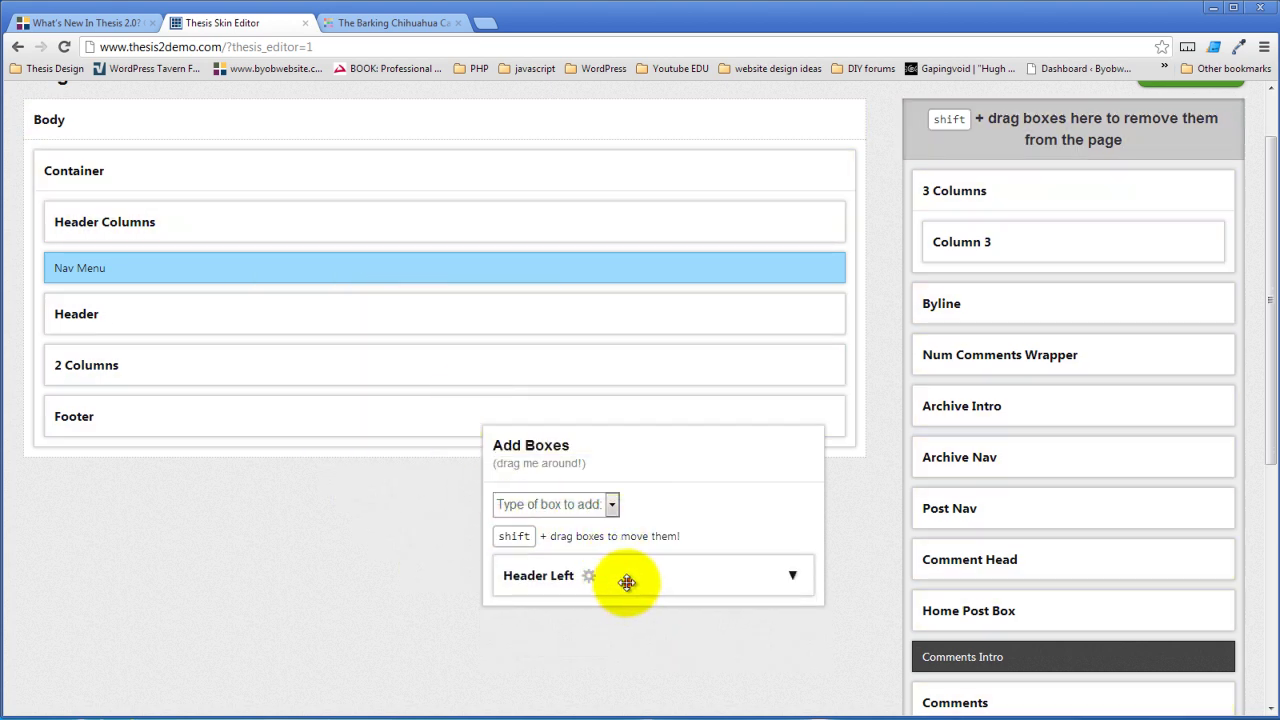
{"action": "left_click_drag", "start_coordinate": [614, 586], "coordinate": [609, 294]}
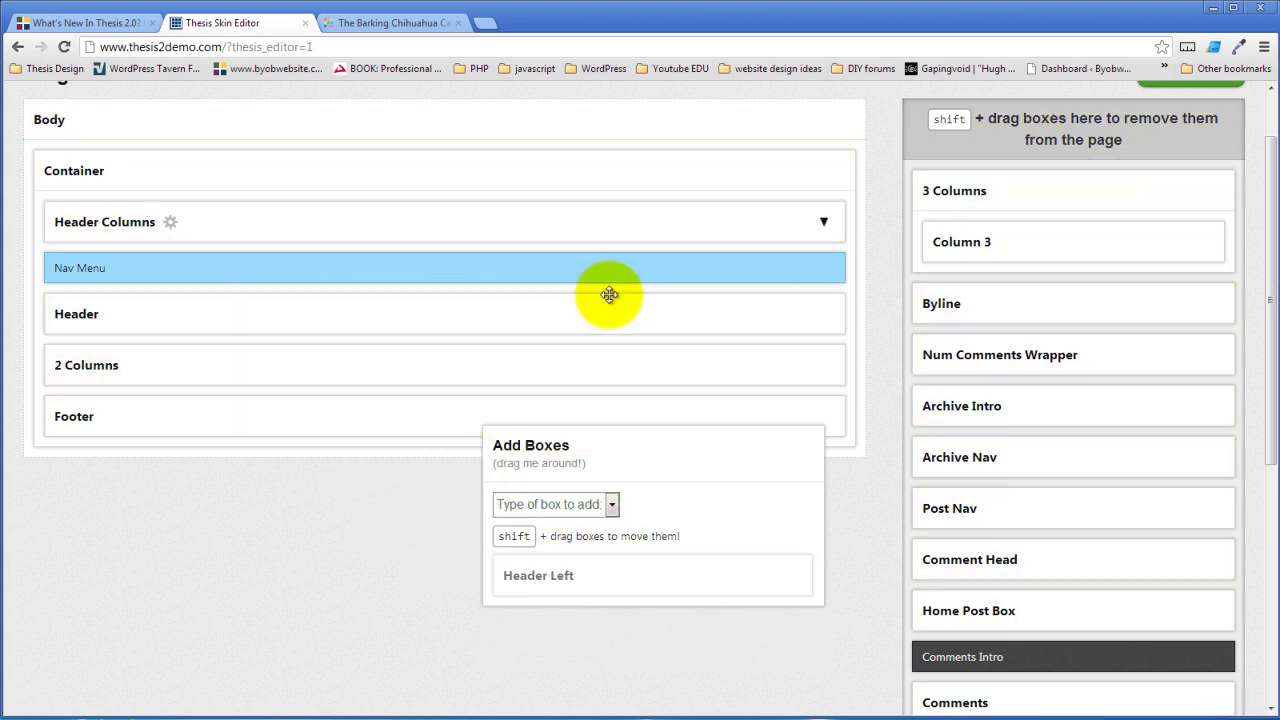
{"action": "left_click", "coordinate": [828, 226]}
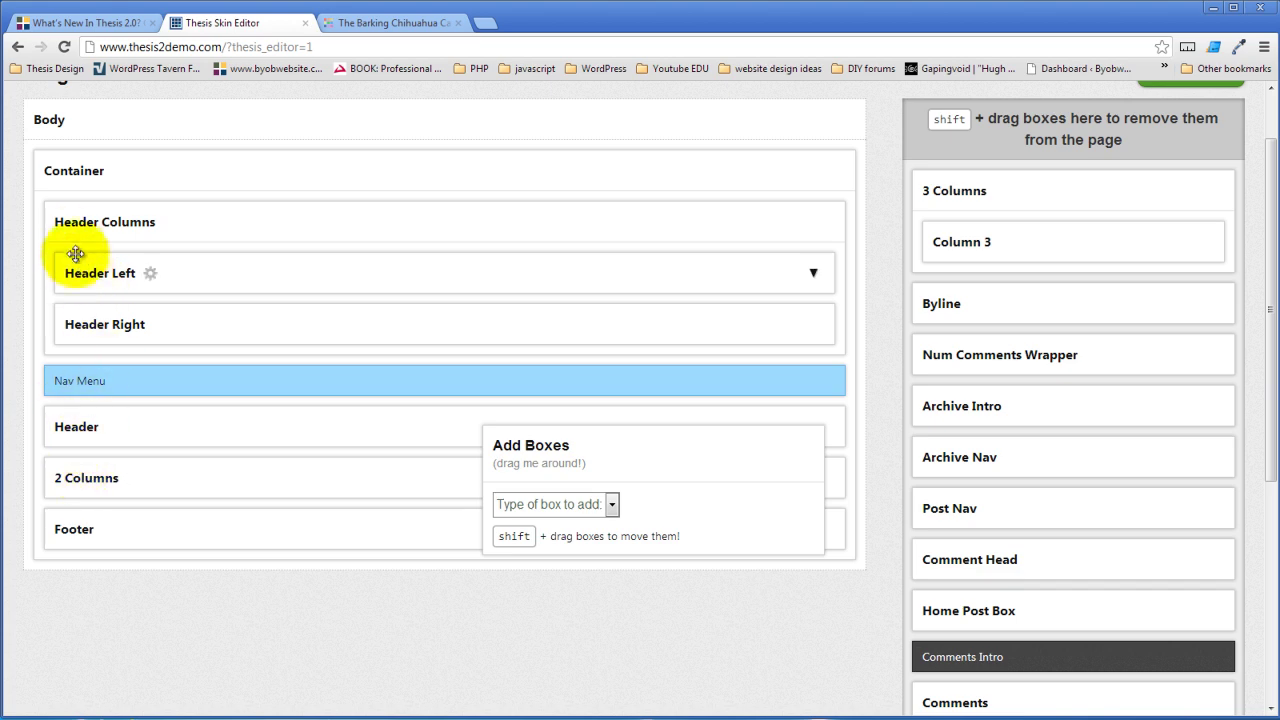
Move the Header Columns container into the Header container, expand Header and shift Add Boxes clear of the layout
{"action": "left_click_drag", "start_coordinate": [71, 222], "coordinate": [92, 262]}
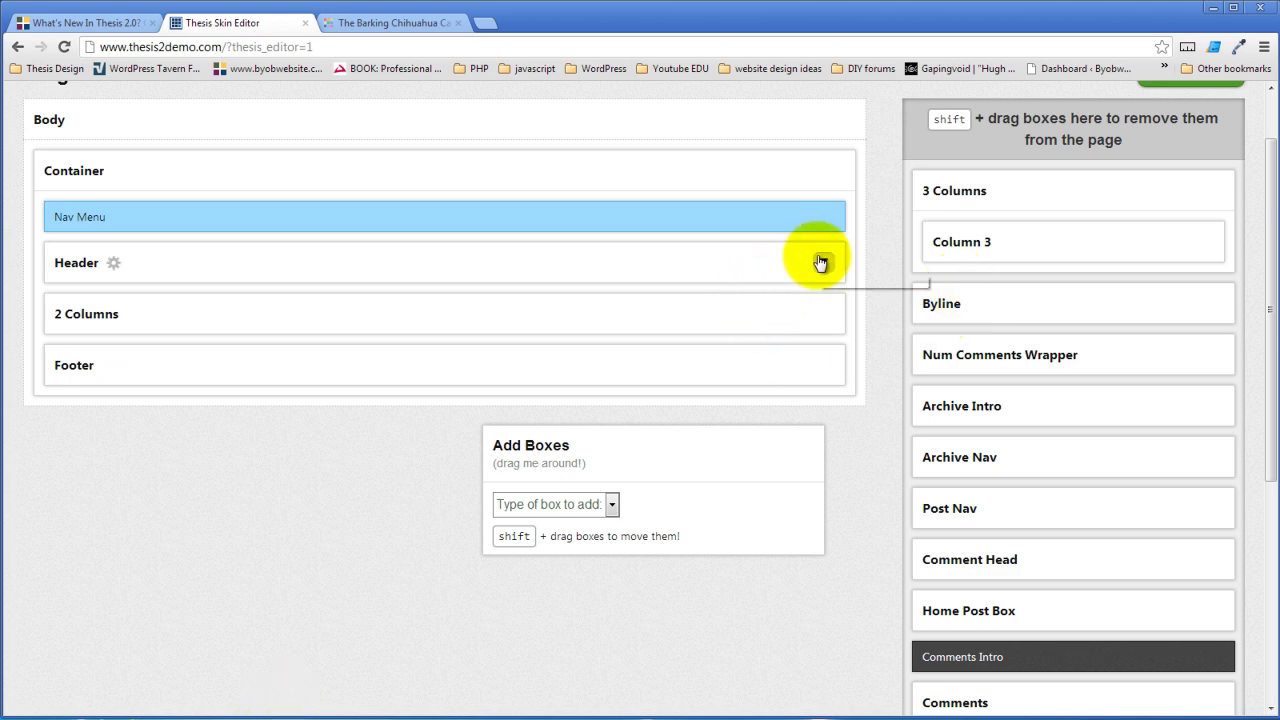
{"action": "left_click", "coordinate": [824, 263]}
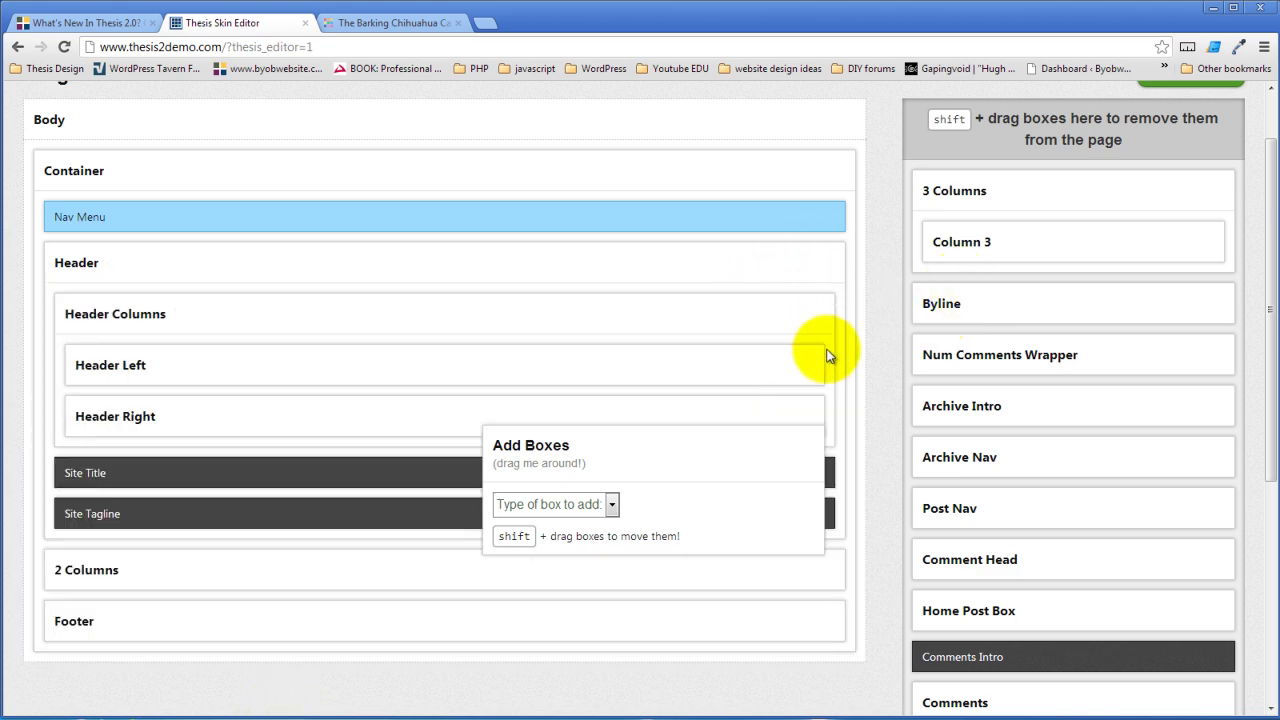
{"action": "left_click_drag", "start_coordinate": [706, 449], "coordinate": [639, 661]}
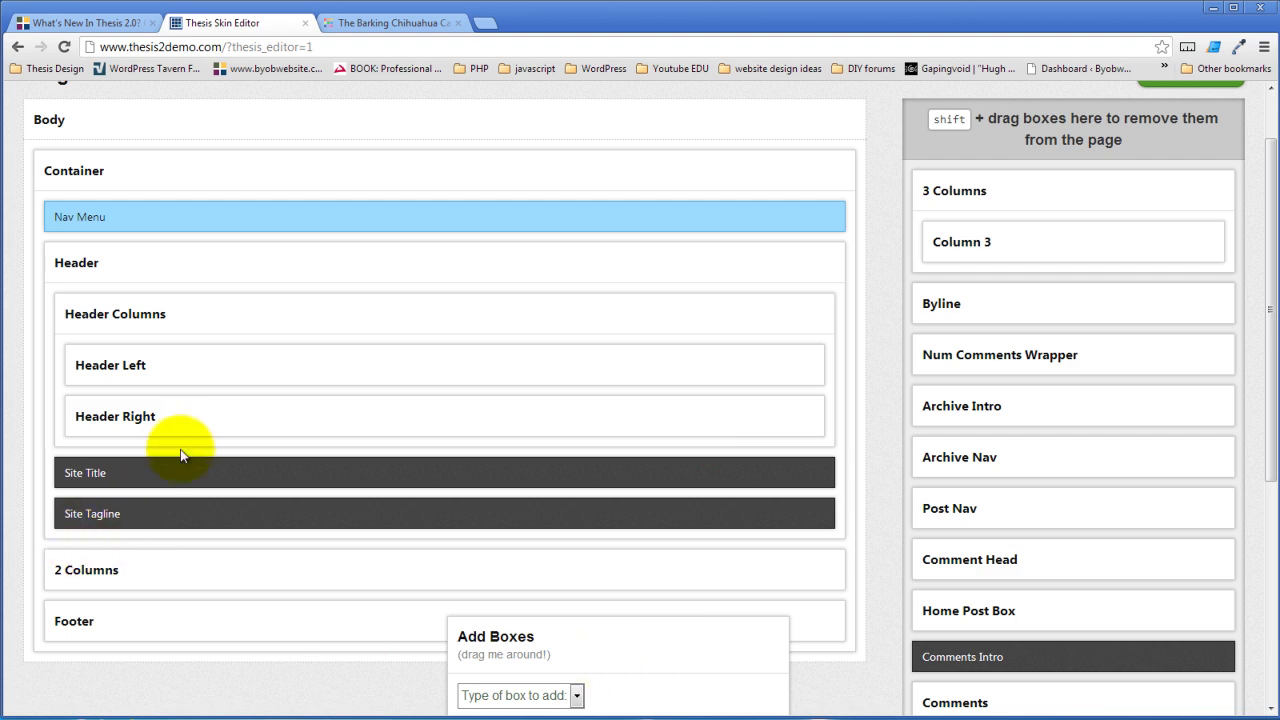
Remove the Site Title box from the page and move the Nav Menu and Site Tagline boxes into Header Right
{"action": "mouse_move", "coordinate": [157, 472]}
{"action": "left_click_drag", "start_coordinate": [150, 480], "coordinate": [421, 453]}
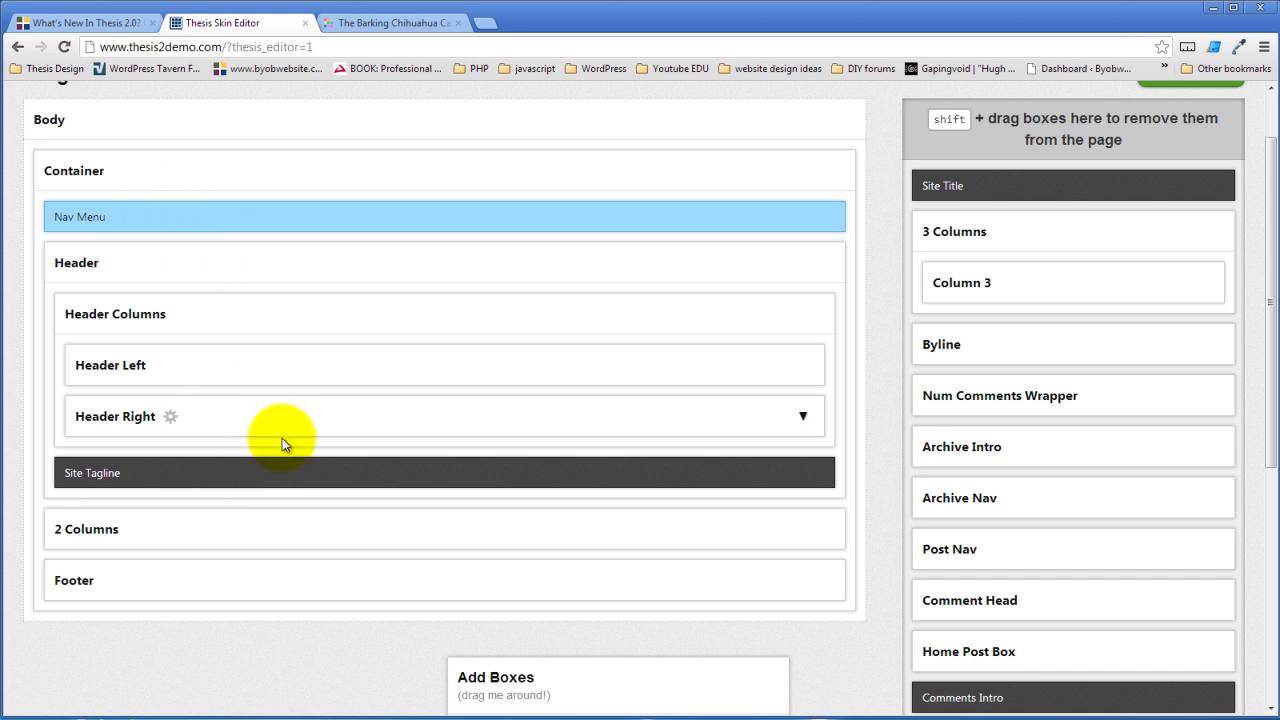
{"action": "left_click_drag", "start_coordinate": [154, 210], "coordinate": [139, 457]}
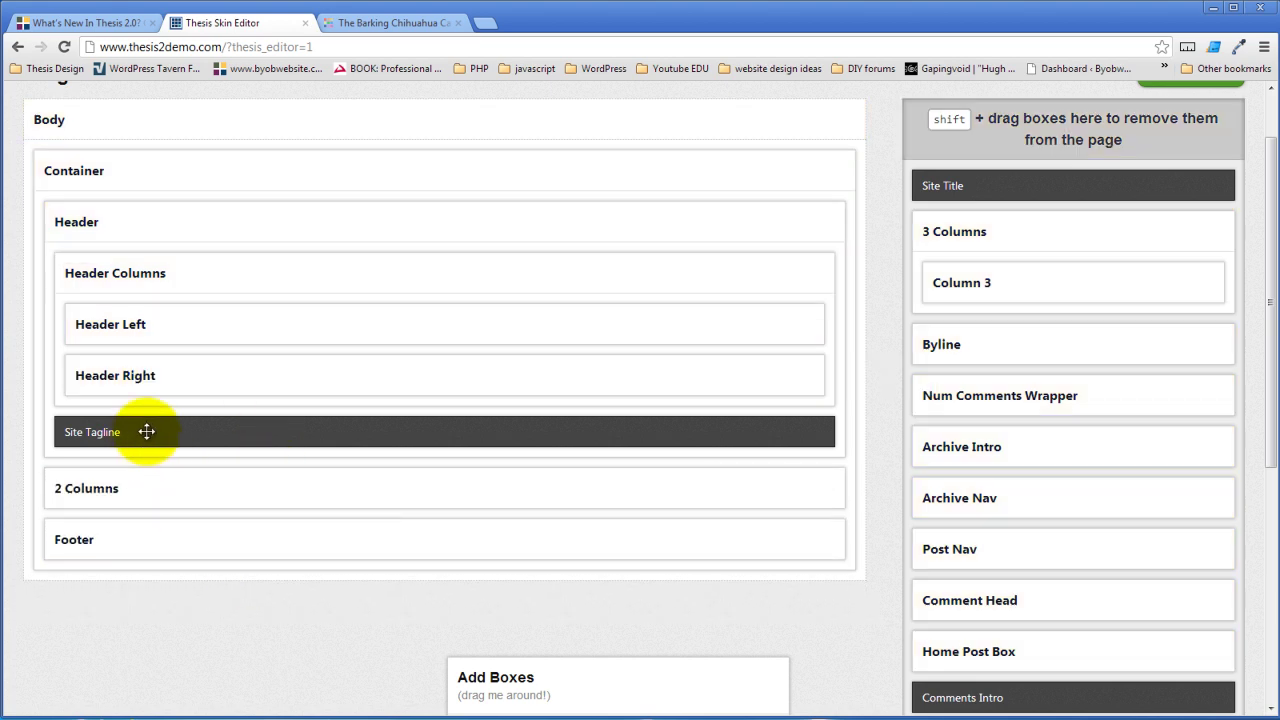
{"action": "left_click_drag", "start_coordinate": [146, 431], "coordinate": [271, 373]}
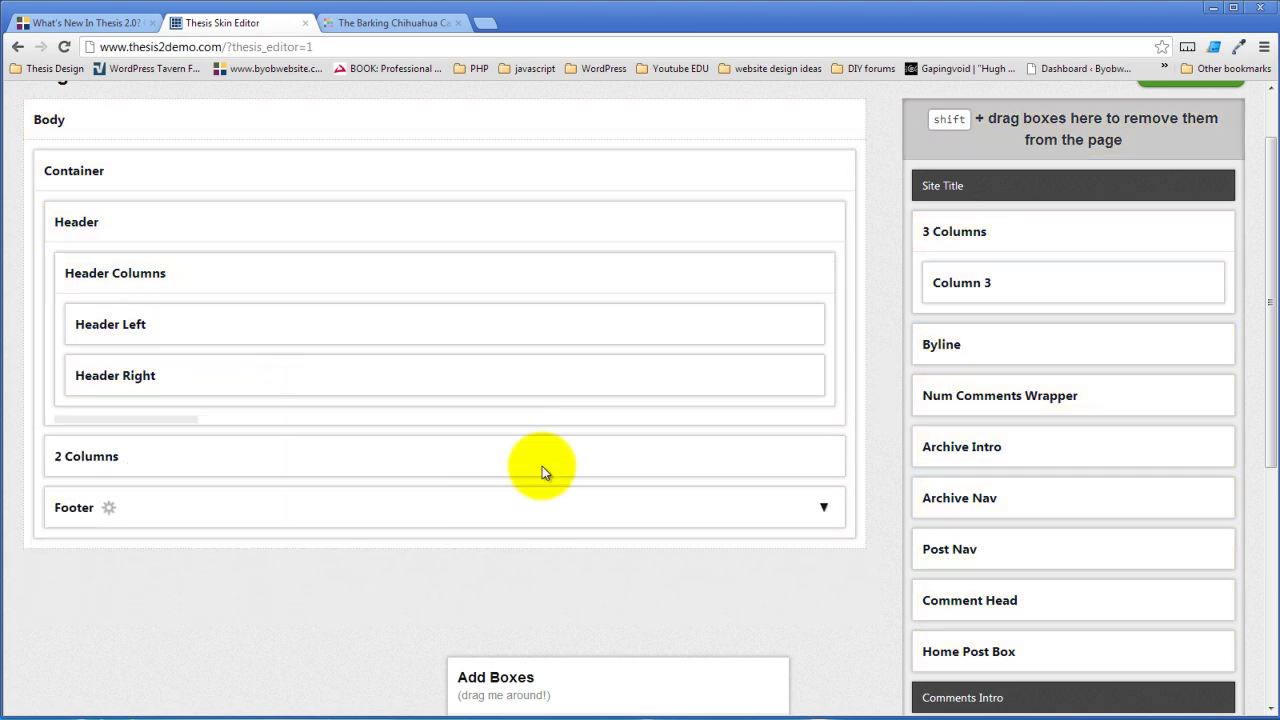
{"action": "left_click", "coordinate": [802, 375]}
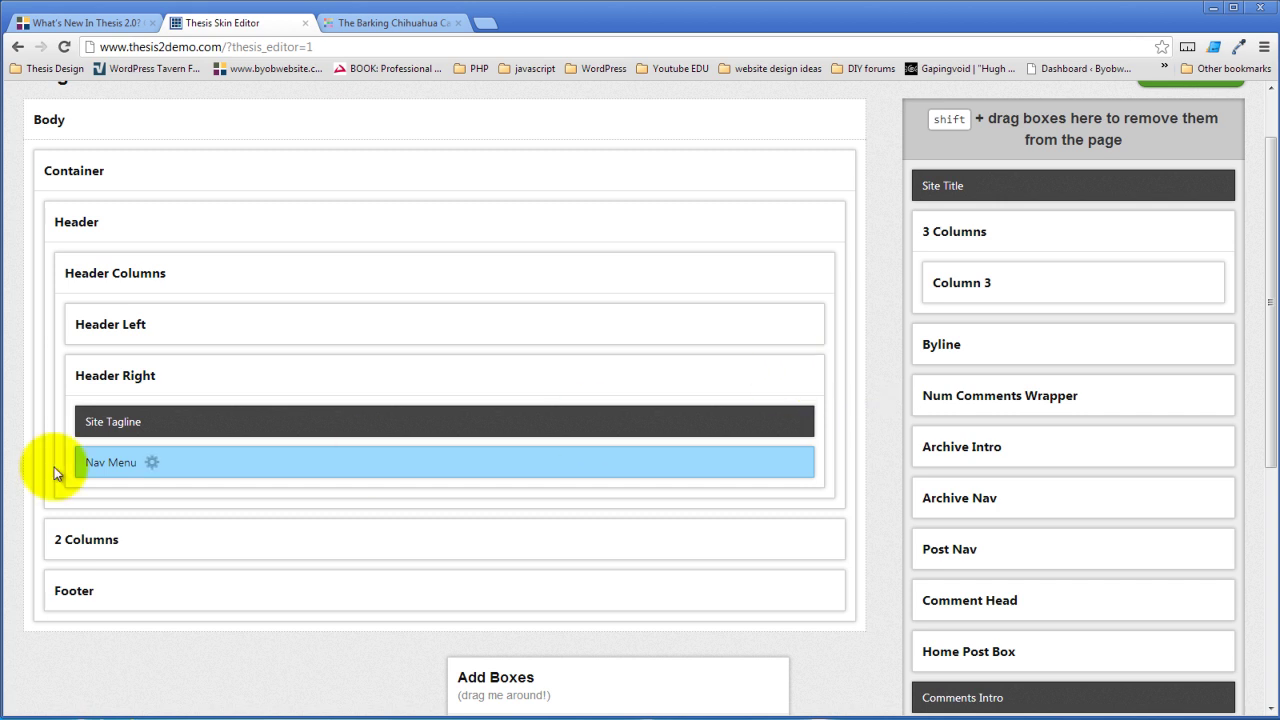
{"action": "left_click", "coordinate": [803, 327]}
{"action": "left_click", "coordinate": [803, 327]}
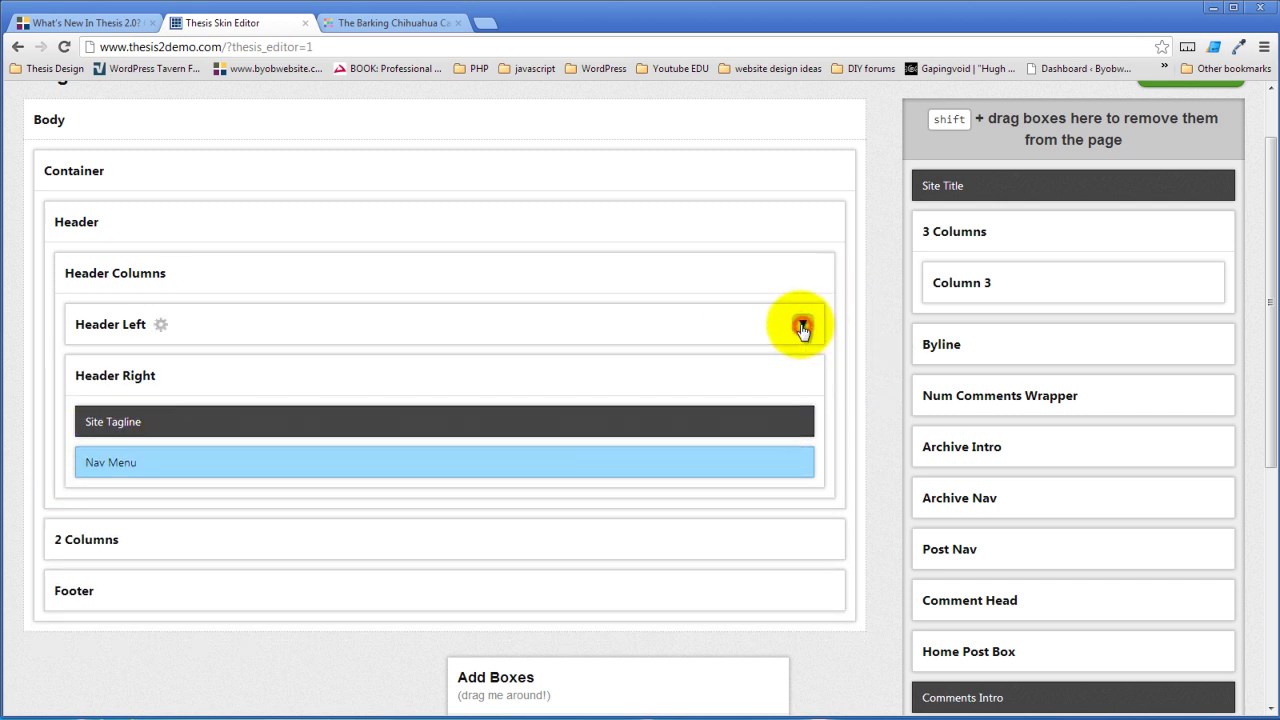
Save the Page template and add a new Columns package for the skin CSS
{"action": "scroll", "coordinate": [760, 338], "scroll_direction": "up", "scroll_amount": 1}
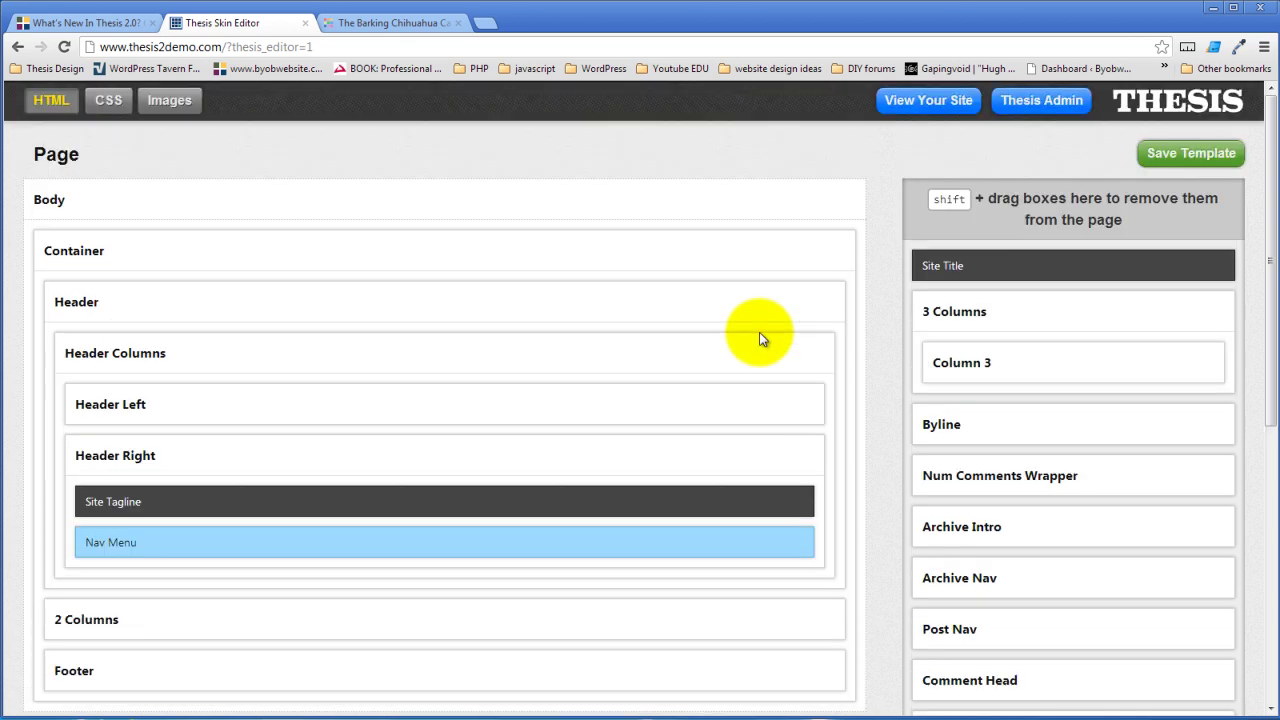
{"action": "left_click", "coordinate": [1200, 158]}
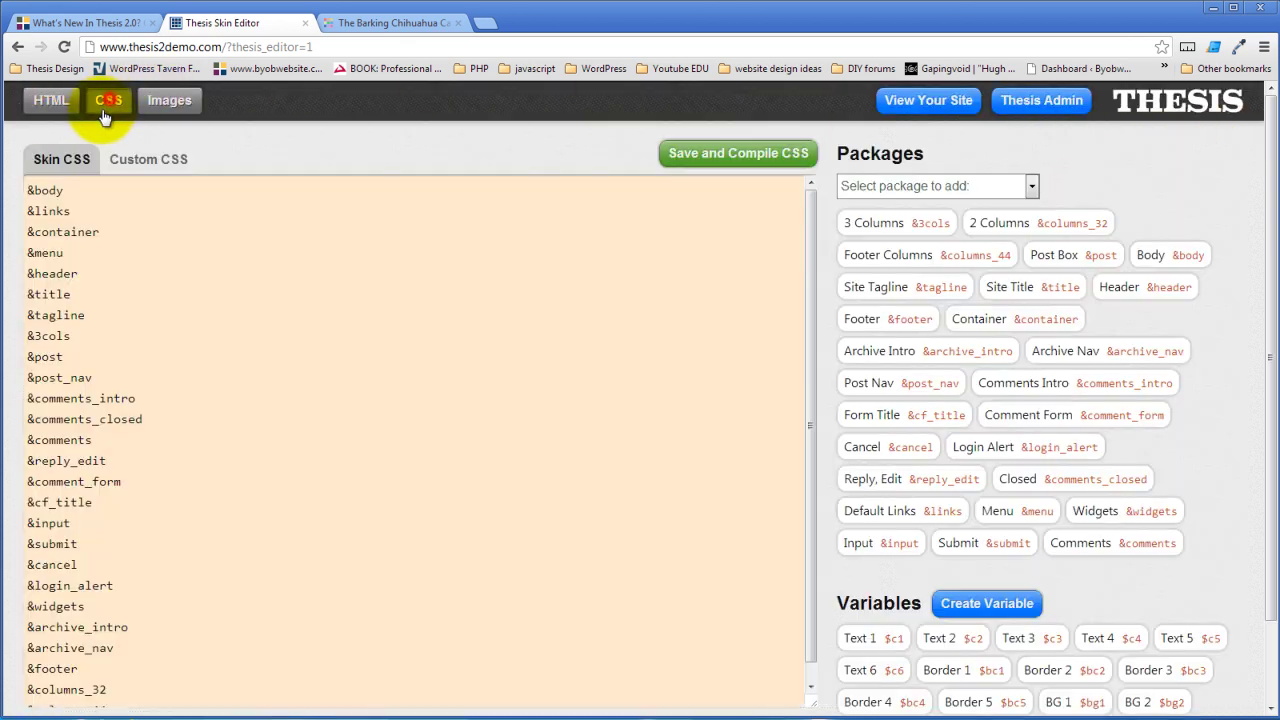
{"action": "left_click", "coordinate": [110, 106]}
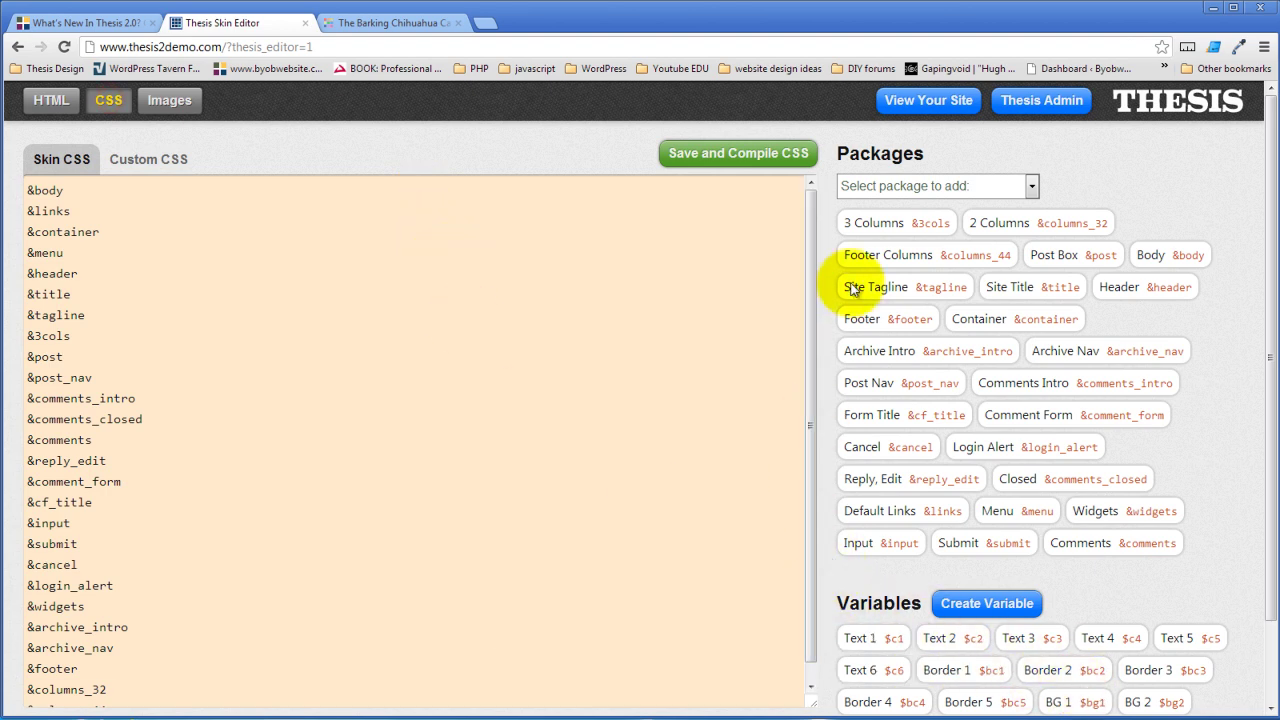
{"action": "left_click", "coordinate": [1032, 188]}
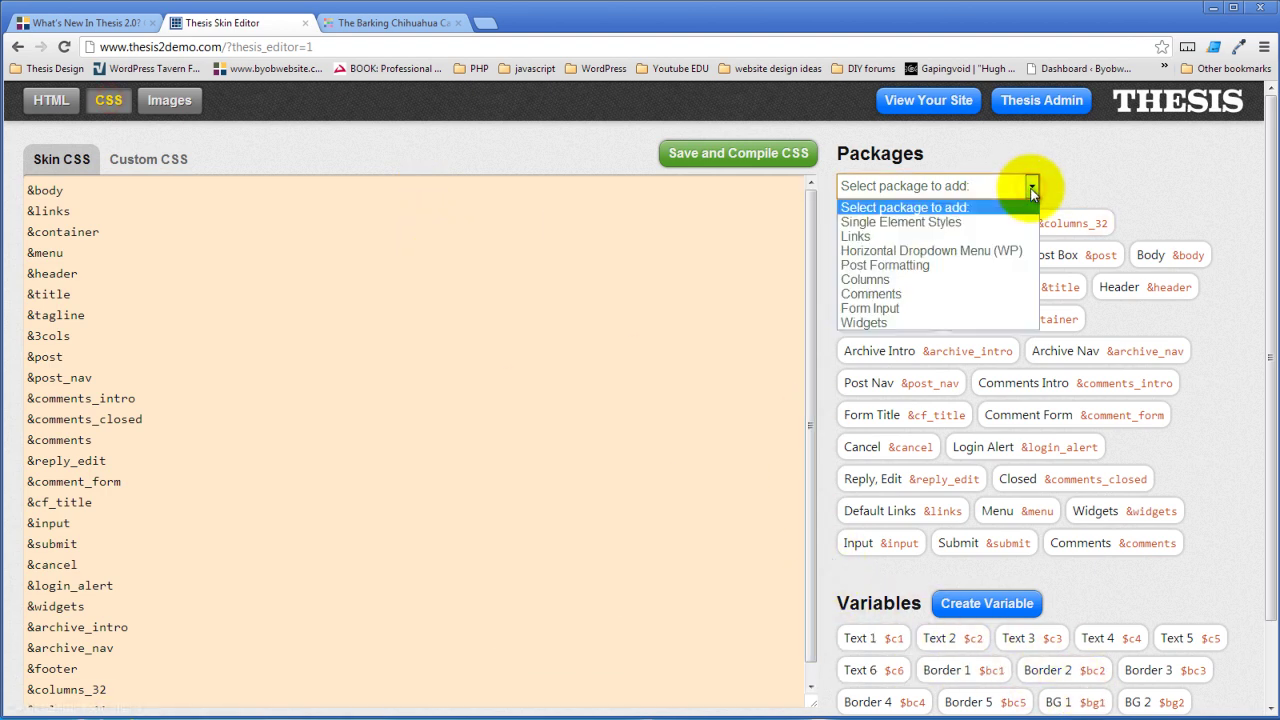
{"action": "left_click", "coordinate": [905, 281]}
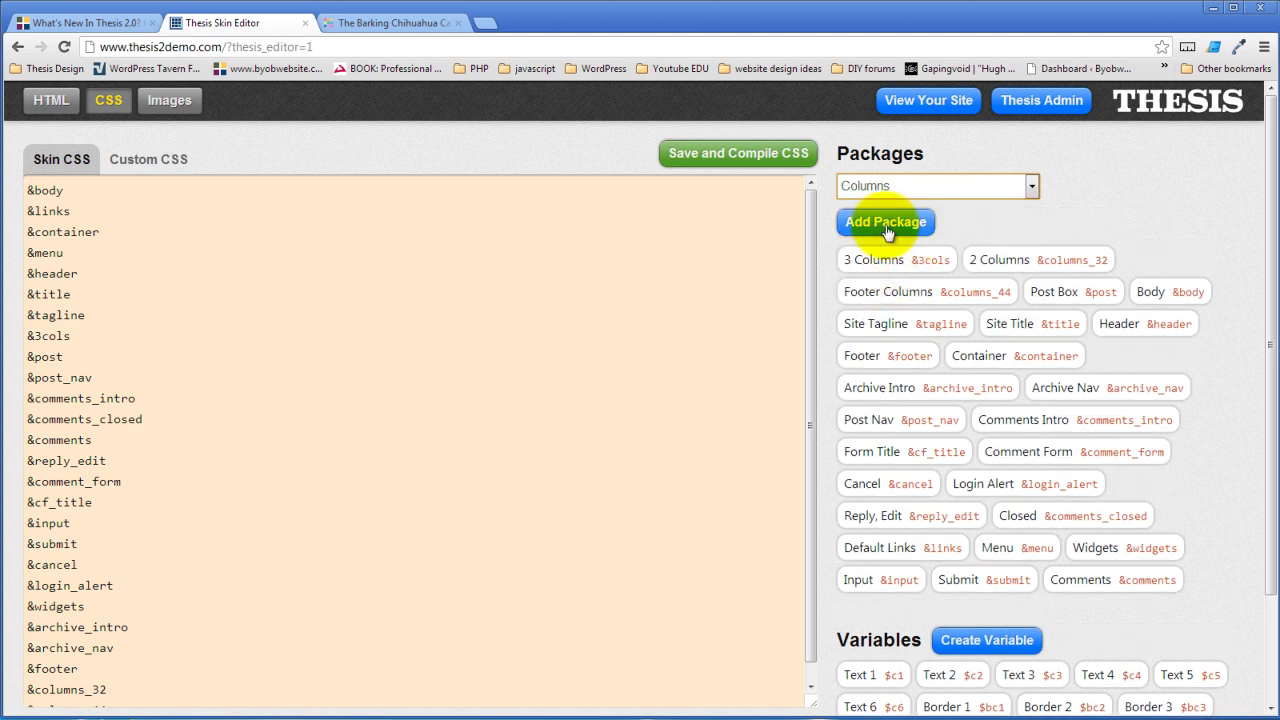
{"action": "left_click", "coordinate": [880, 222]}
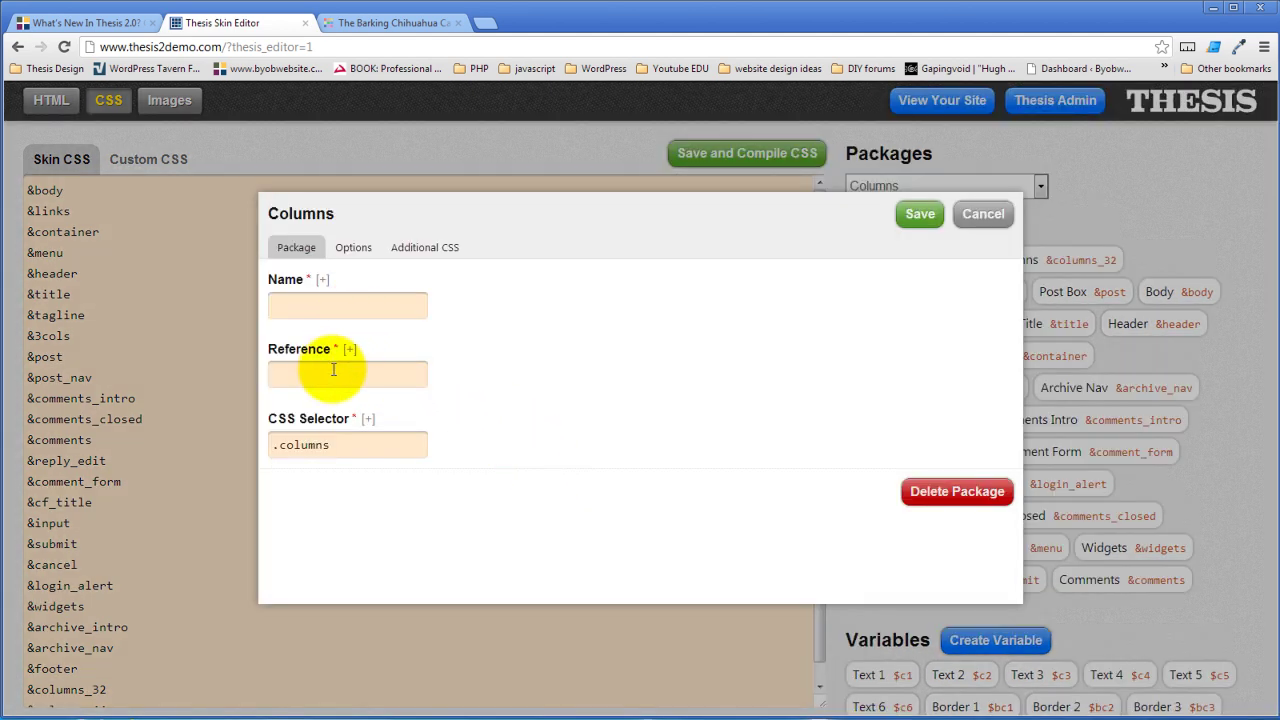
Name the new Columns package "Header Columns Typical"
{"action": "left_click", "coordinate": [333, 311]}
{"action": "type", "text": "Typical H"}
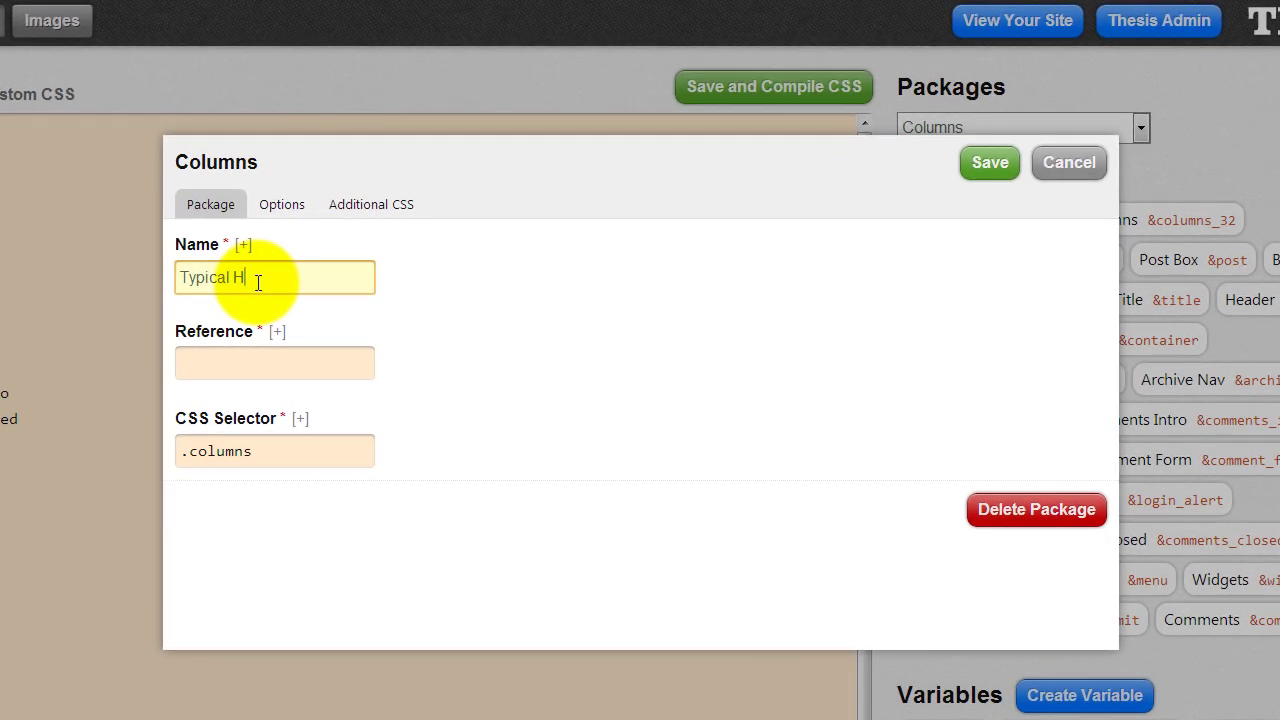
{"action": "key", "text": "BackSpace"}
{"action": "key", "text": "BackSpace"}
{"action": "key", "text": "BackSpace"}
{"action": "key", "text": "BackSpace"}
{"action": "key", "text": "BackSpace"}
{"action": "key", "text": "BackSpace"}
{"action": "key", "text": "BackSpace"}
{"action": "key", "text": "BackSpace"}
{"action": "key", "text": "BackSpace"}
{"action": "type", "text": "Head"}
Set the package reference to header_columns_typ
{"action": "left_click", "coordinate": [250, 362]}
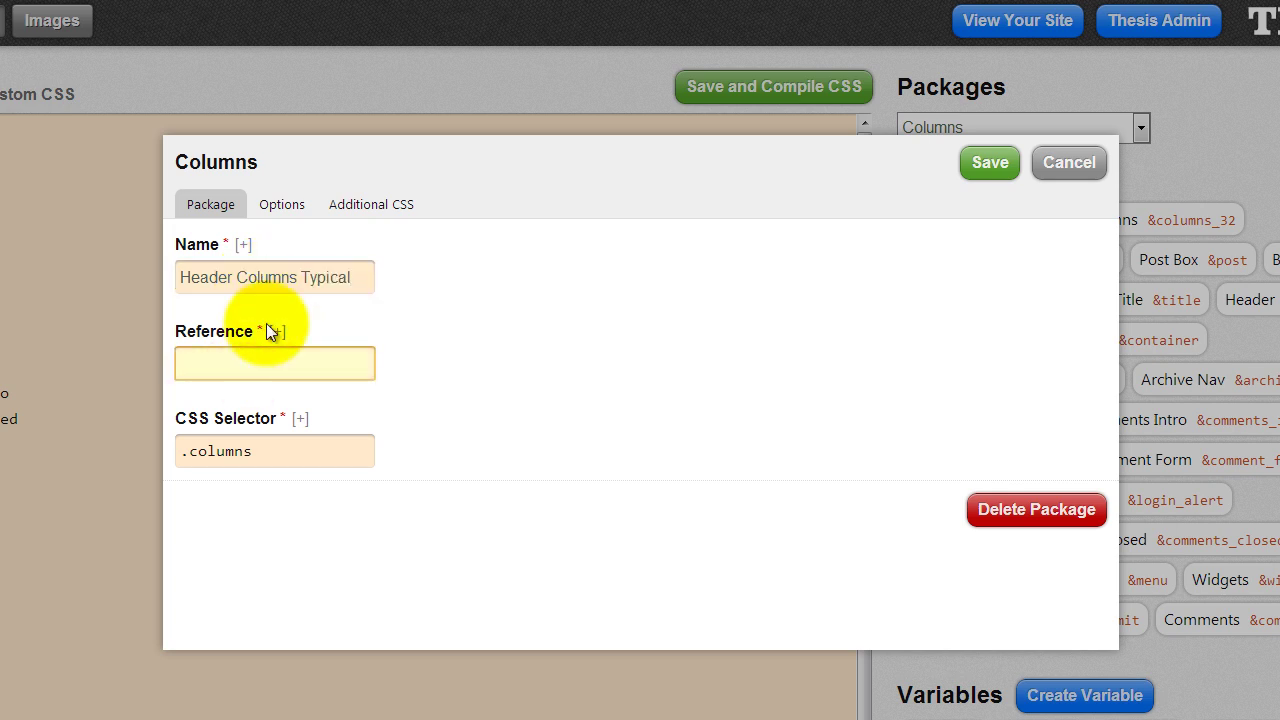
{"action": "type", "text": "header_columns_typ"}
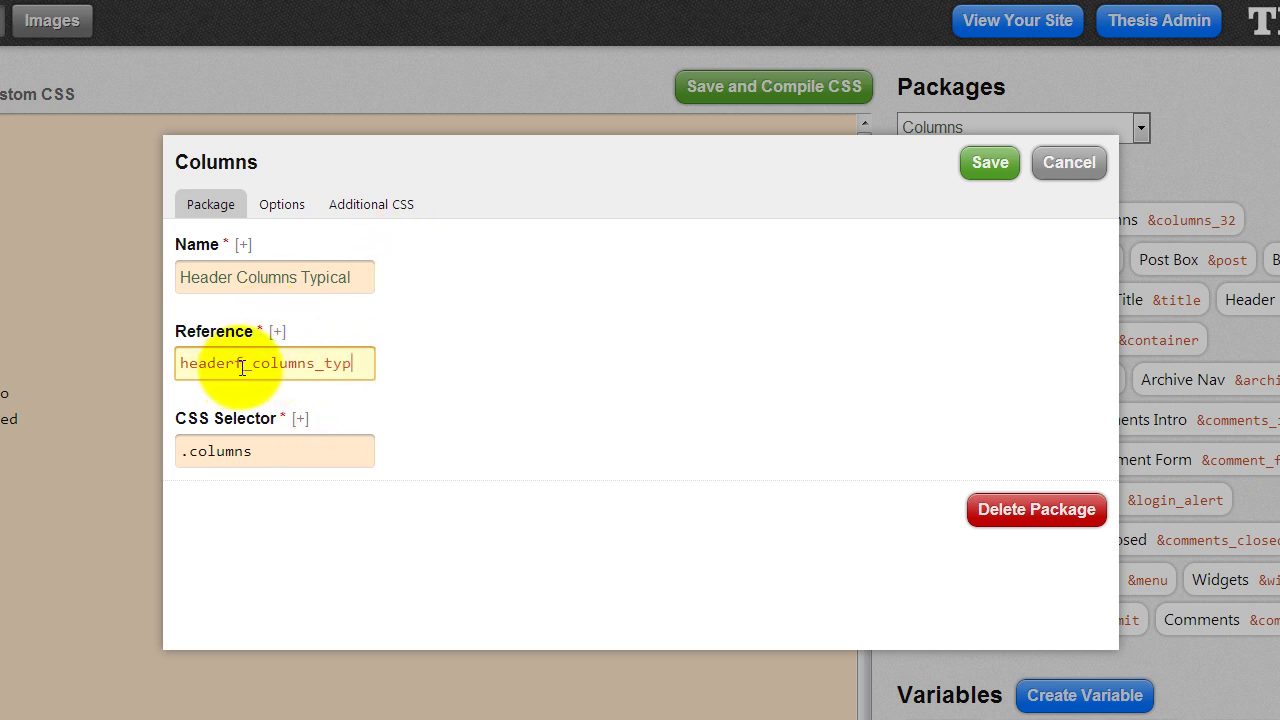
{"action": "left_click", "coordinate": [243, 364]}
{"action": "key", "text": "BackSpace"}
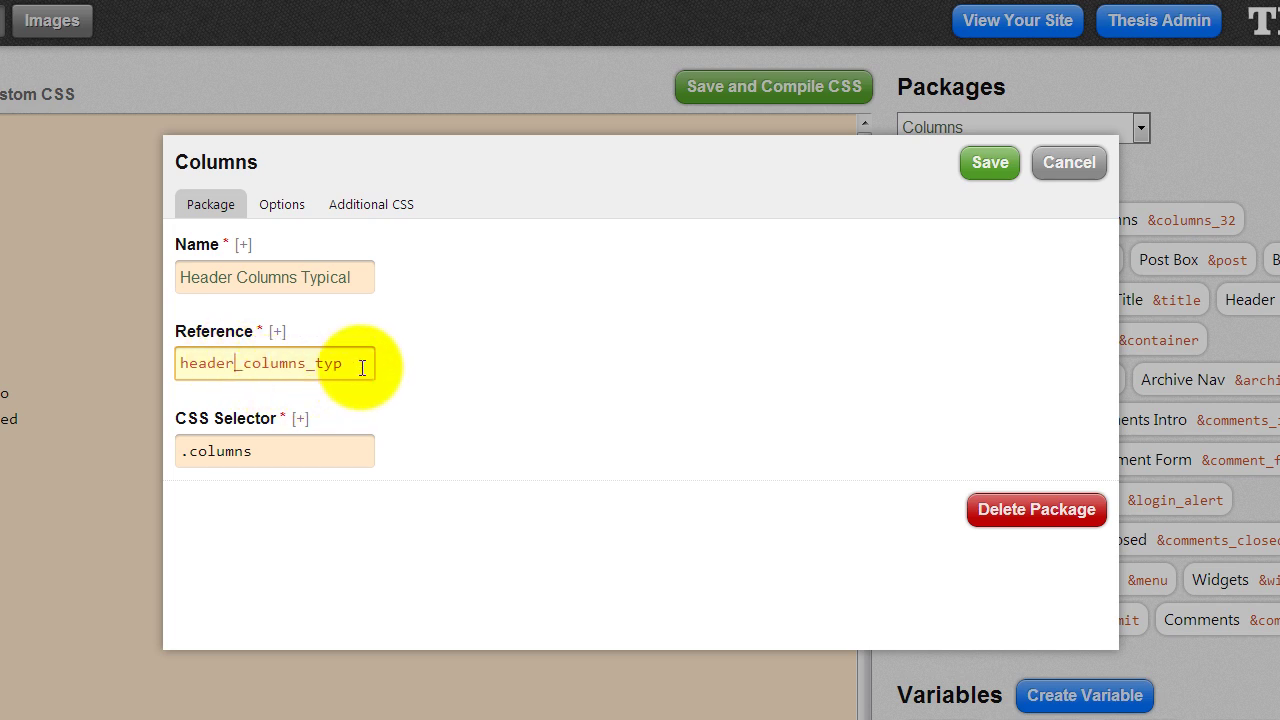
Copy the reference into the package's CSS selector so it reads .header_columns_typ
{"action": "left_click_drag", "start_coordinate": [362, 367], "coordinate": [100, 376]}
{"action": "key", "text": "ctrl+c"}
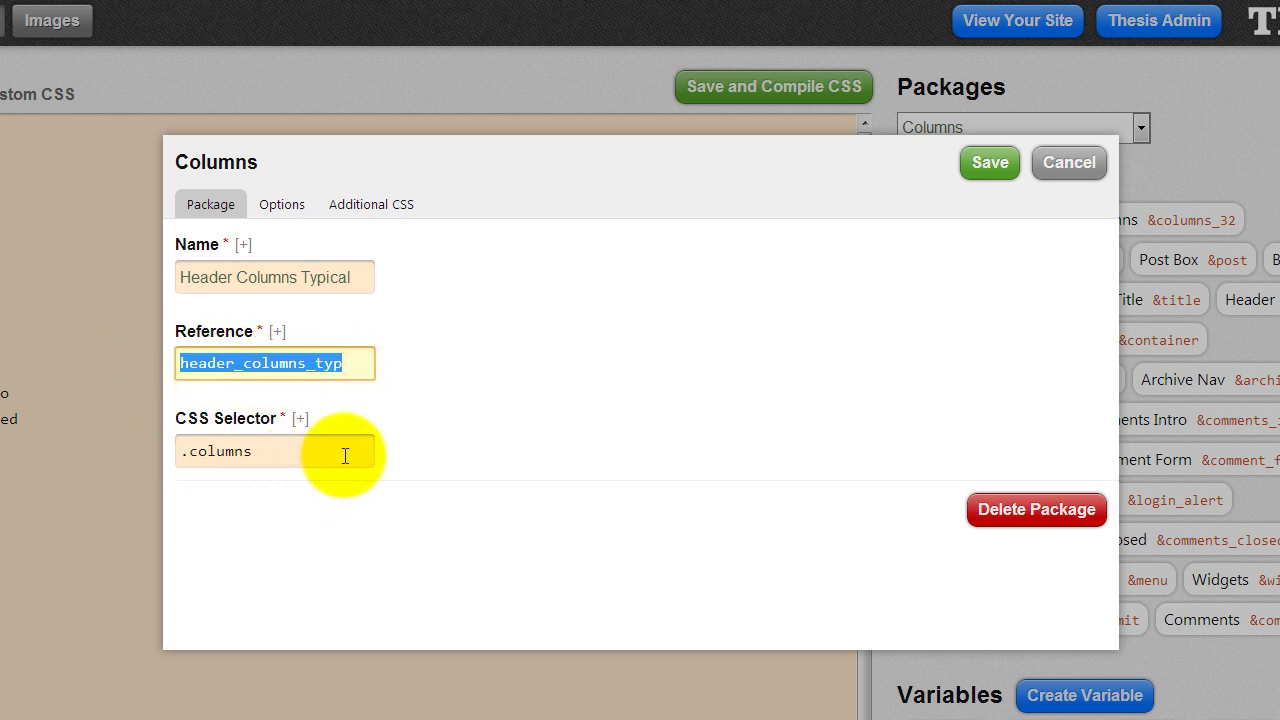
{"action": "left_click_drag", "start_coordinate": [296, 450], "coordinate": [188, 451]}
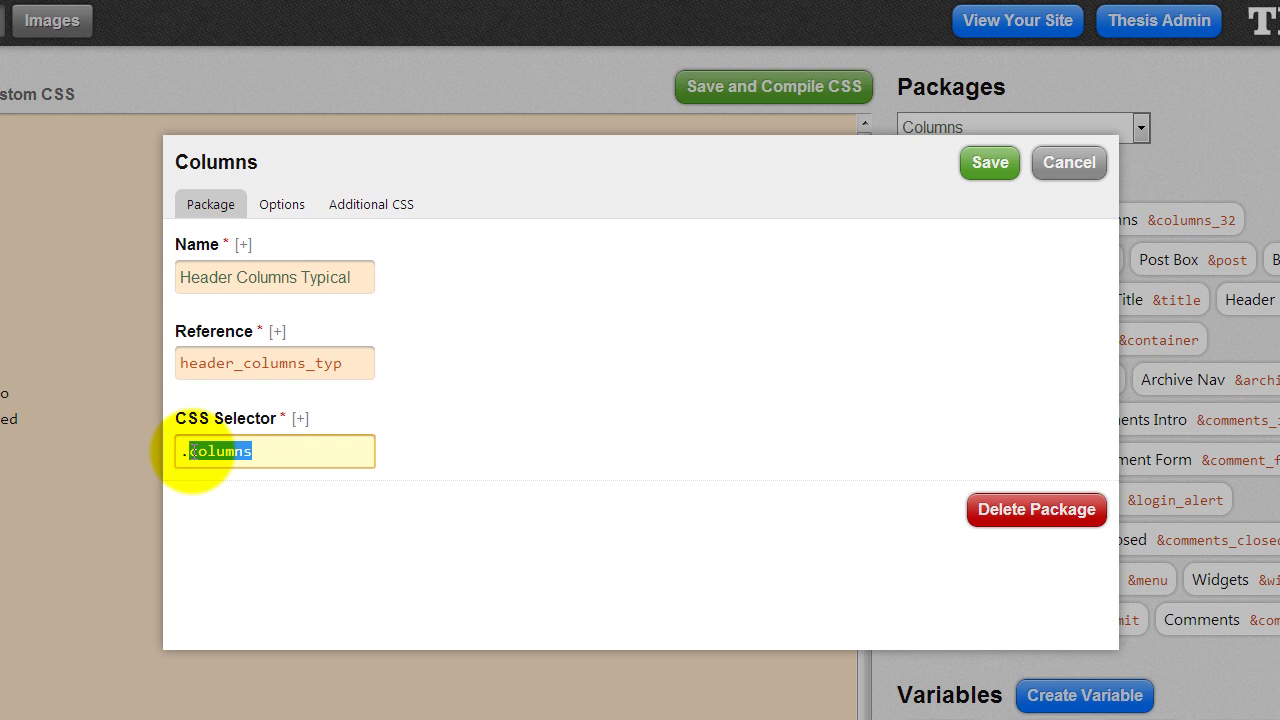
{"action": "key", "text": "ctrl+v"}
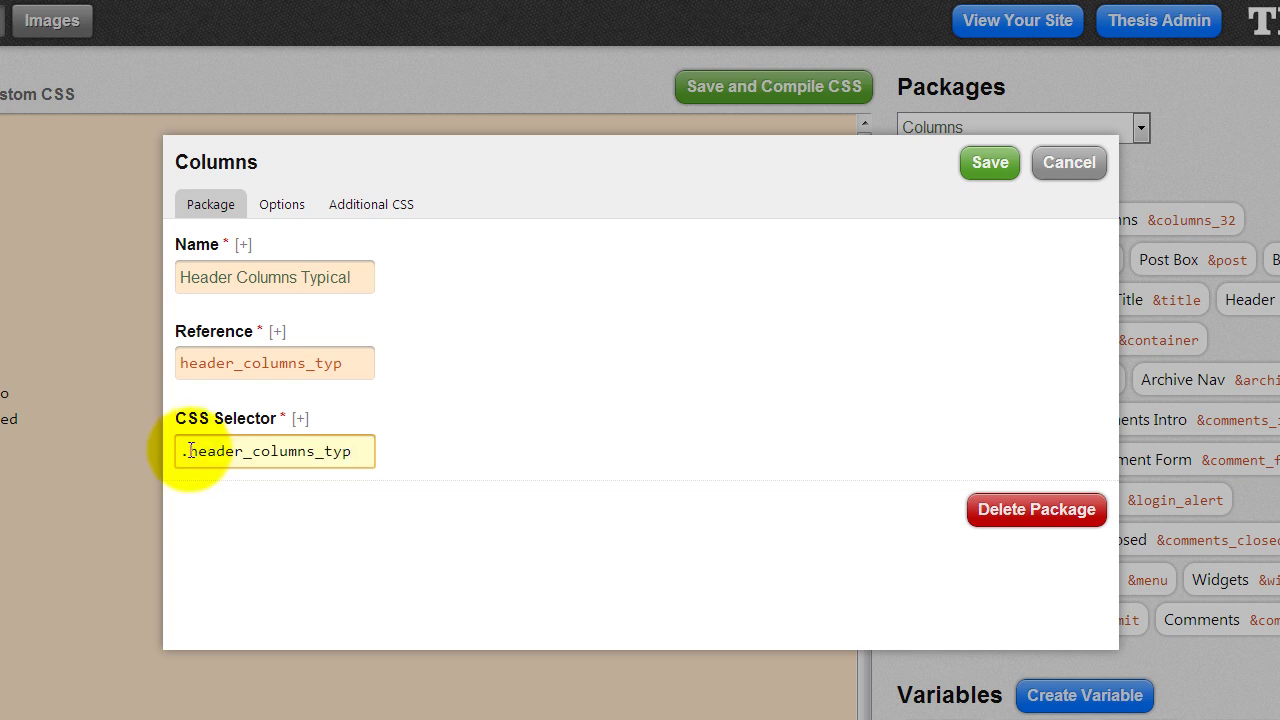
{"action": "left_click_drag", "start_coordinate": [190, 450], "coordinate": [406, 449]}
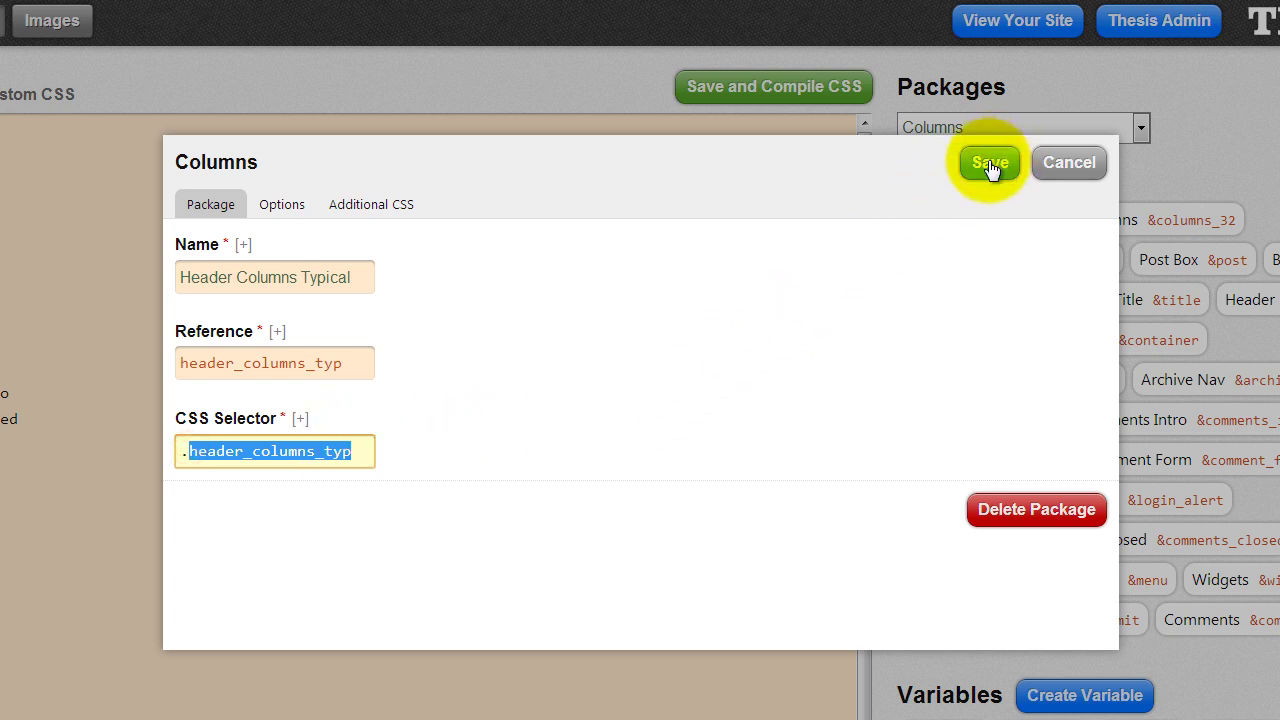
Set column 1 of the package to a width of 300 with left alignment
{"action": "left_click", "coordinate": [285, 205]}
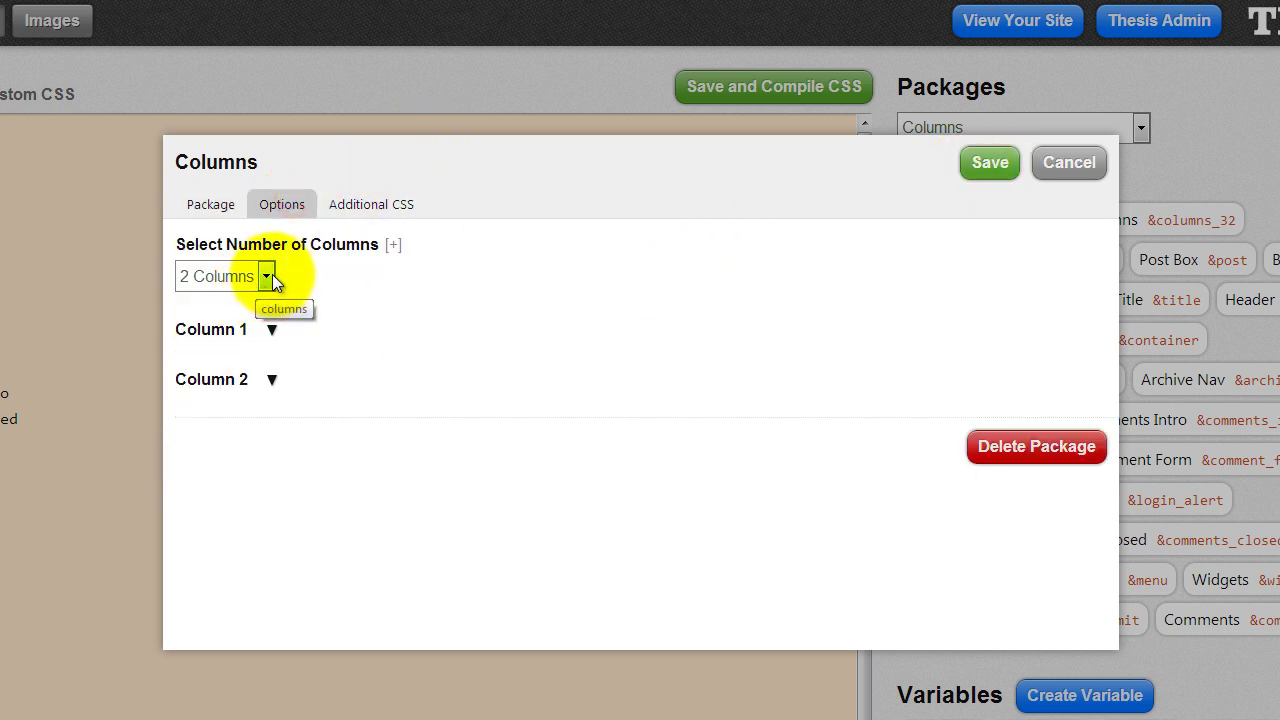
{"action": "left_click", "coordinate": [271, 329]}
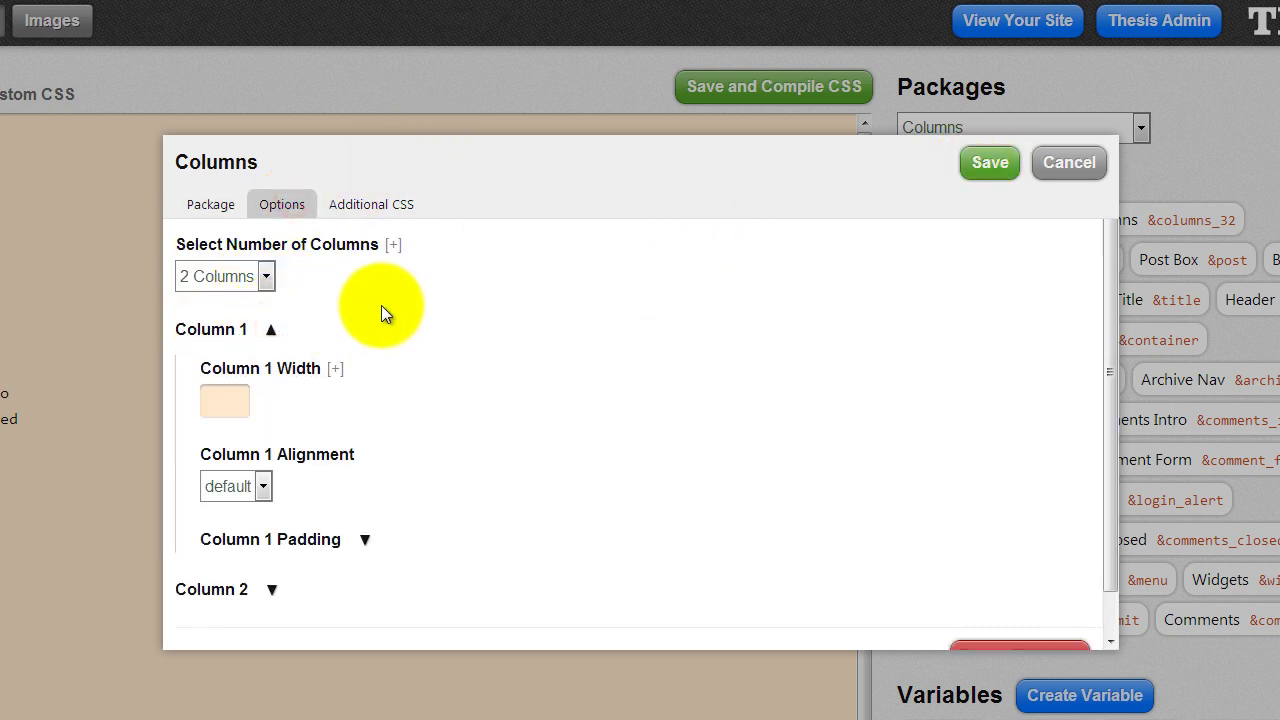
{"action": "left_click", "coordinate": [226, 401]}
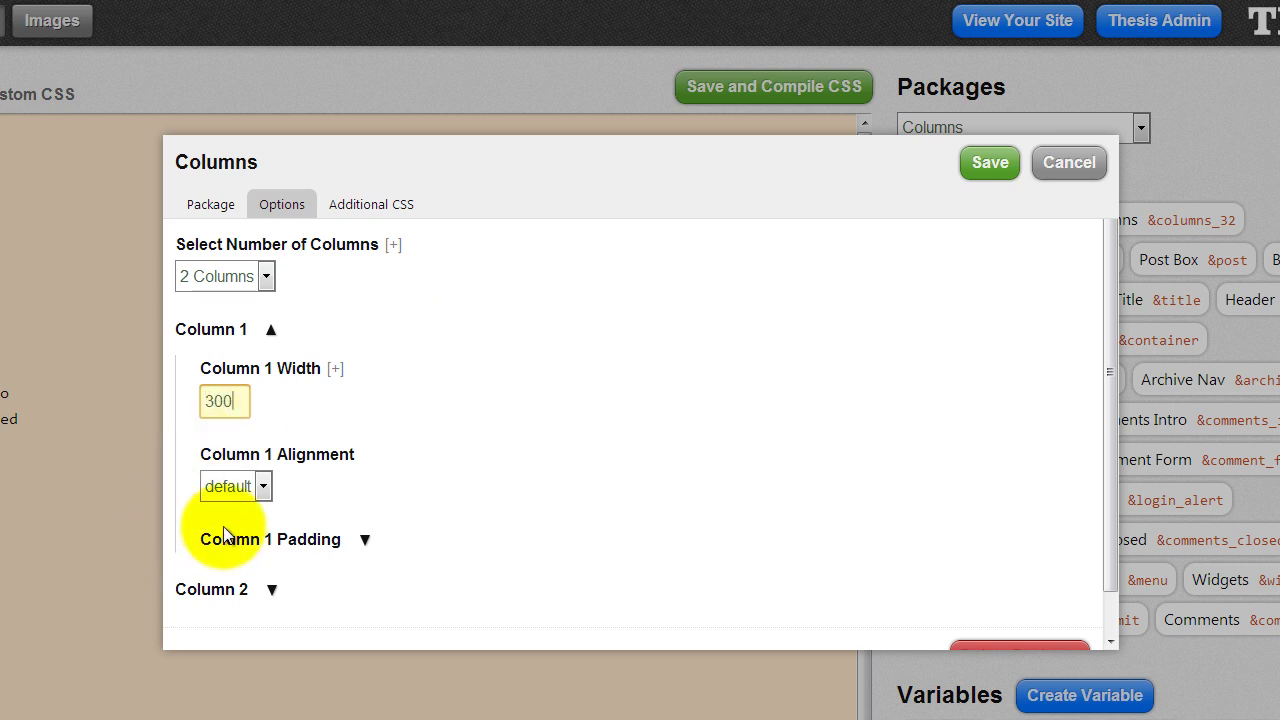
{"action": "left_click", "coordinate": [263, 488]}
{"action": "left_click", "coordinate": [222, 530]}
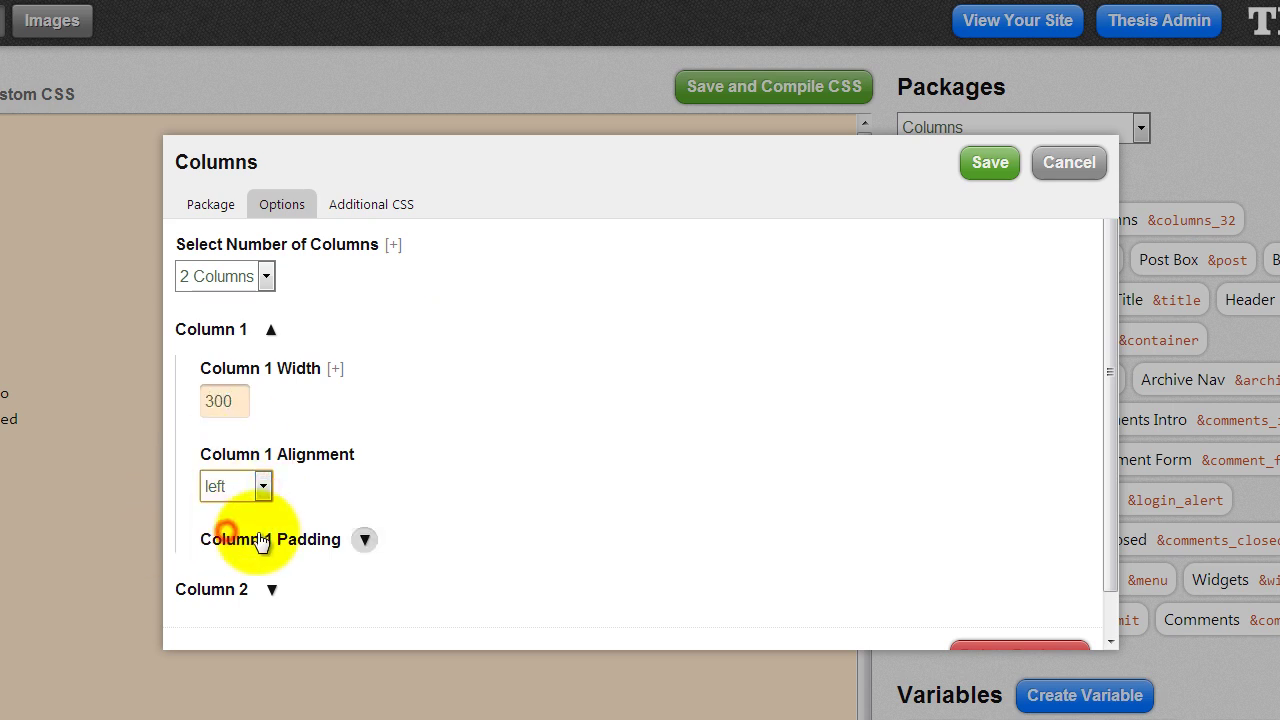
Set column 2 of the package to a width of auto with left alignment
{"action": "scroll", "coordinate": [420, 493], "scroll_direction": "down", "scroll_amount": 1}
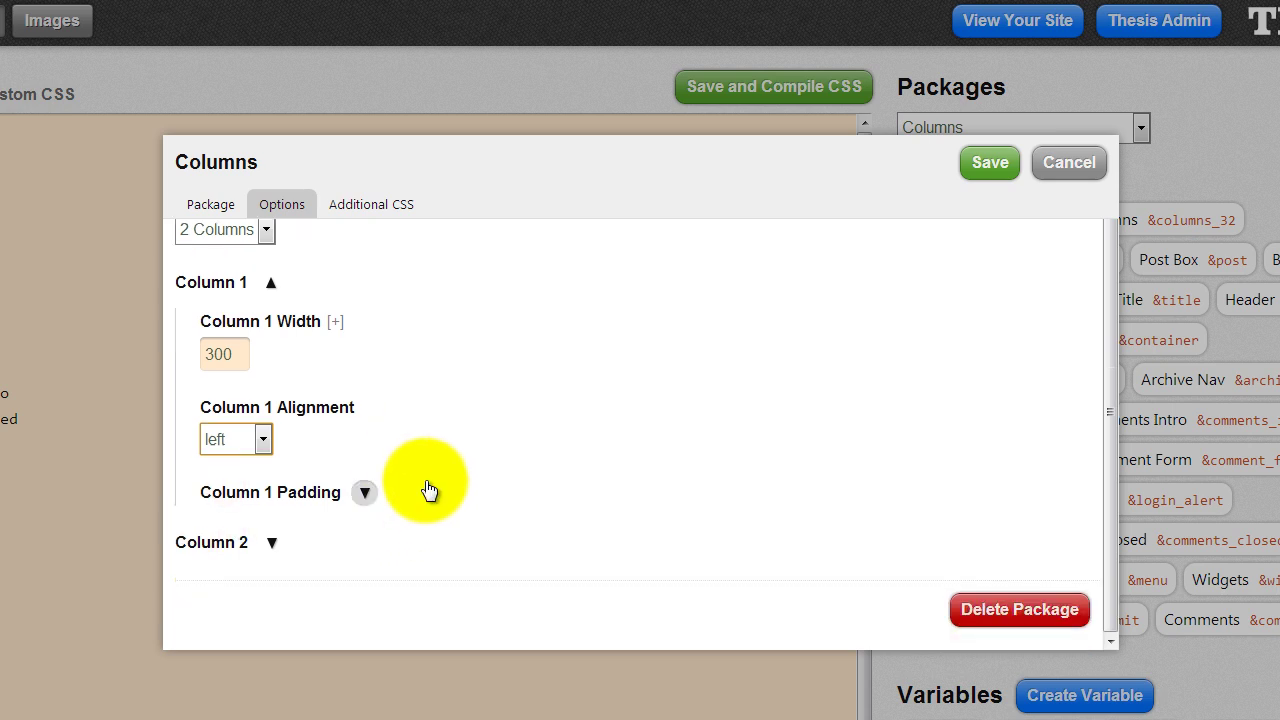
{"action": "left_click", "coordinate": [272, 540]}
{"action": "scroll", "coordinate": [483, 427], "scroll_direction": "down", "scroll_amount": 2}
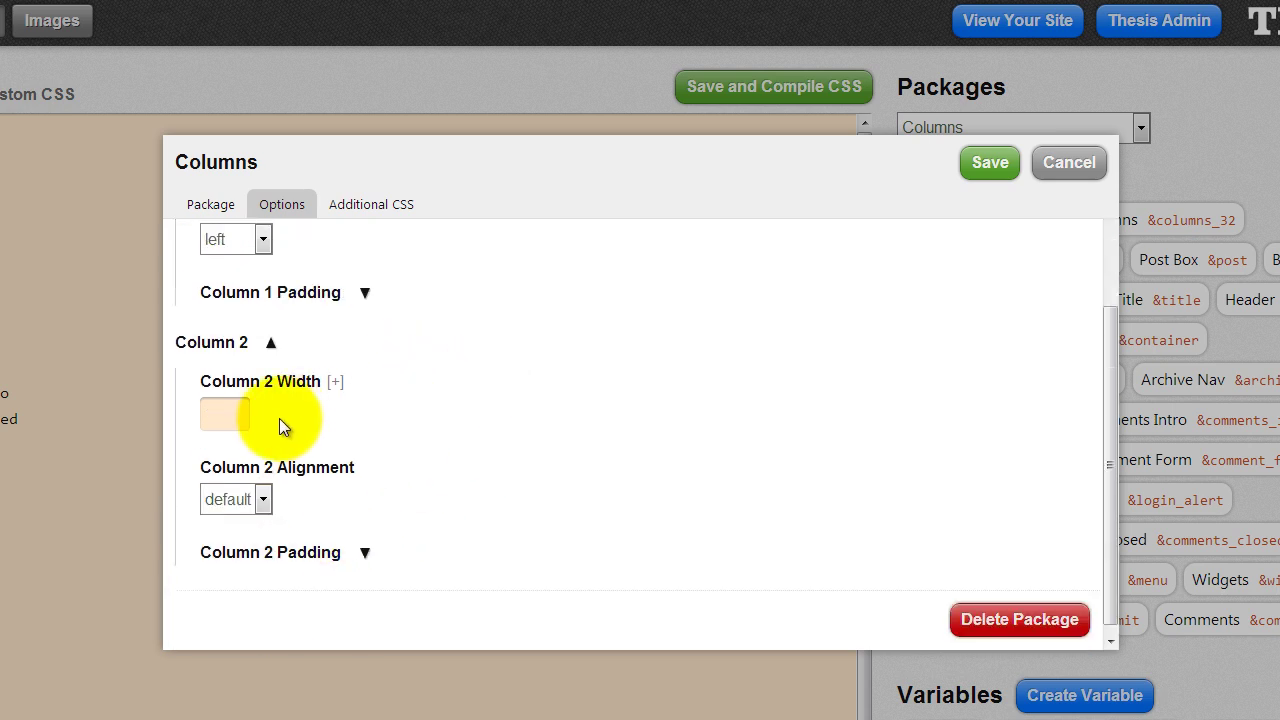
{"action": "left_click", "coordinate": [230, 413]}
{"action": "type", "text": "auto"}
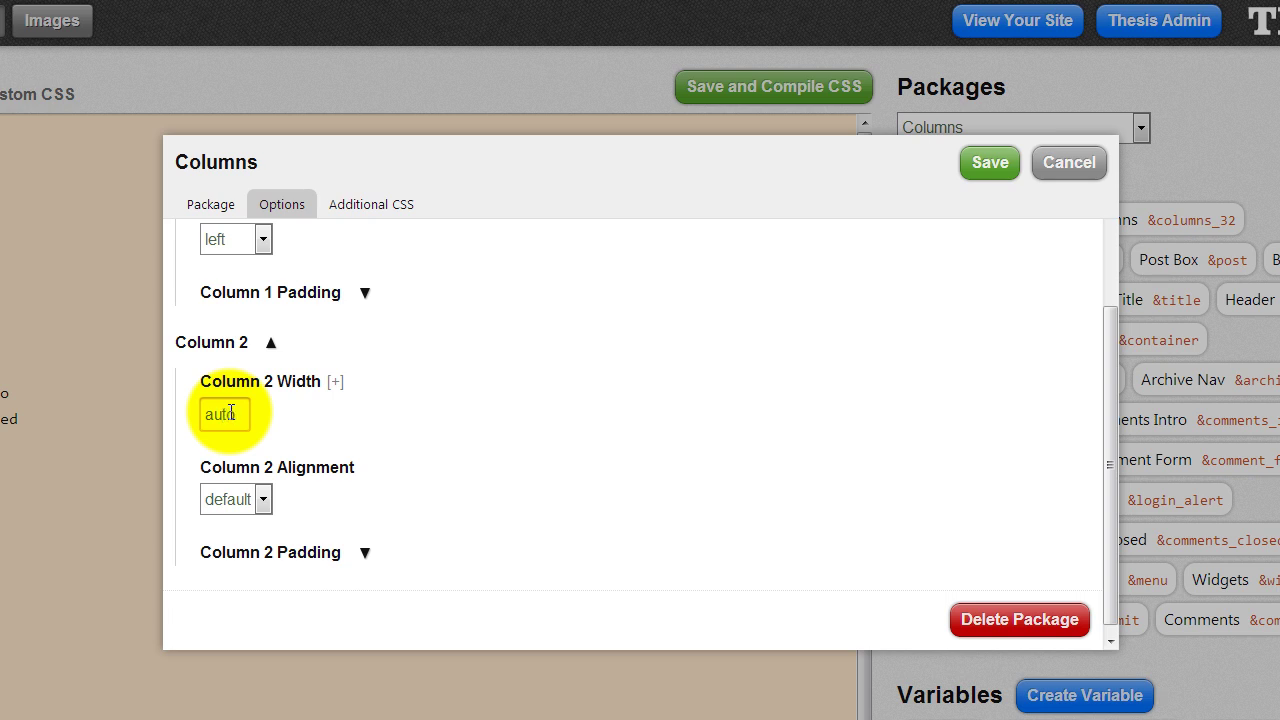
{"action": "left_click", "coordinate": [263, 499]}
{"action": "left_click", "coordinate": [240, 543]}
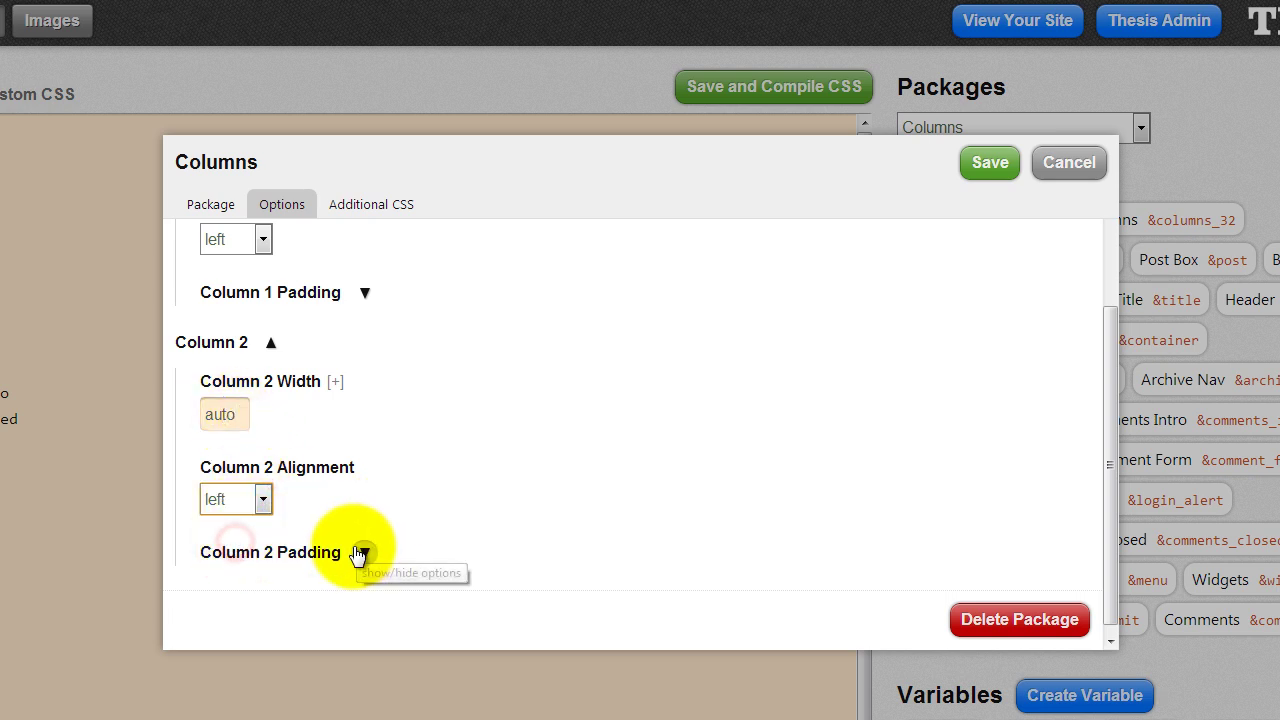
Give column 2 of the package a left padding of 100
{"action": "left_click", "coordinate": [363, 552]}
{"action": "scroll", "coordinate": [437, 456], "scroll_direction": "down", "scroll_amount": 3}
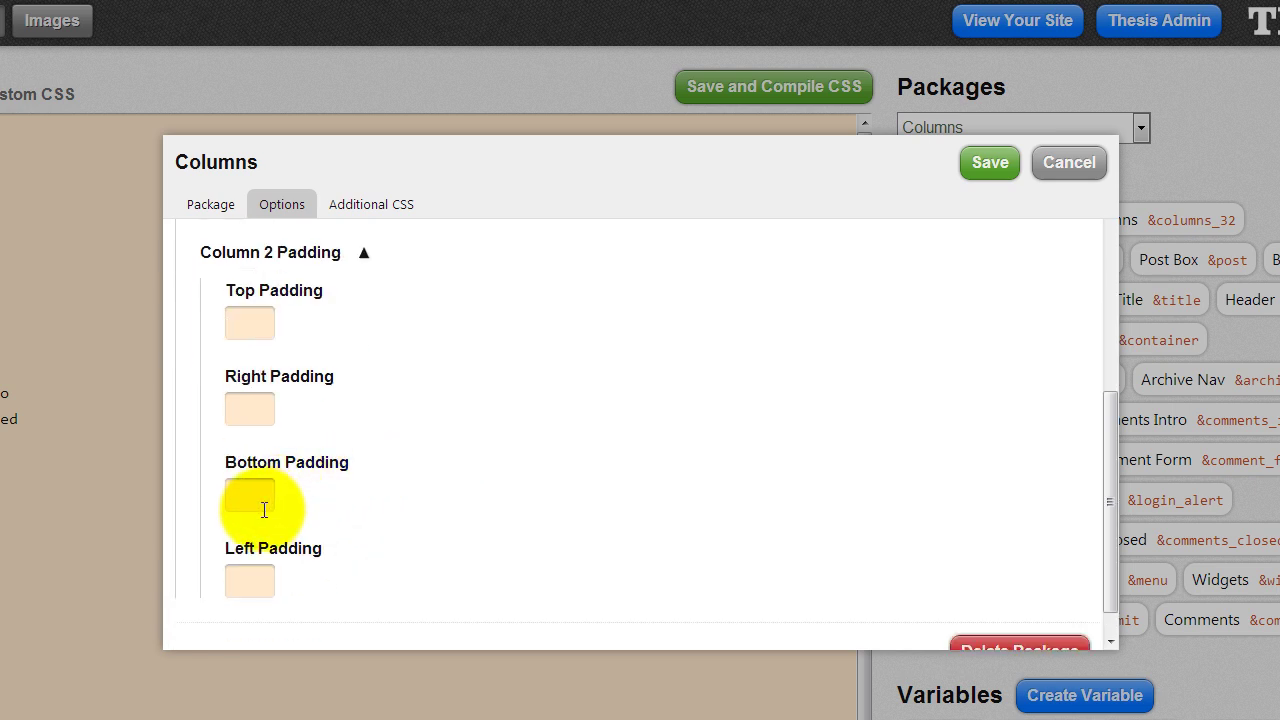
{"action": "left_click", "coordinate": [255, 575]}
{"action": "type", "text": "100"}
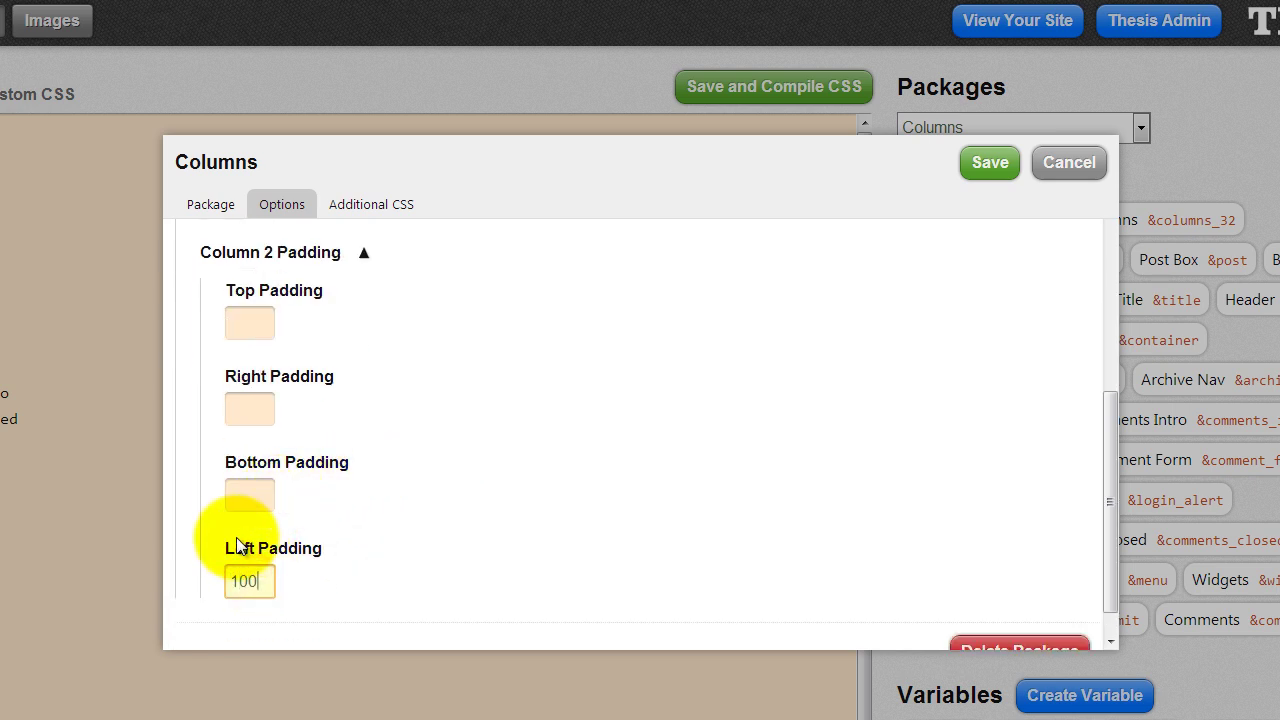
{"action": "scroll", "coordinate": [430, 543], "scroll_direction": "down", "scroll_amount": 1}
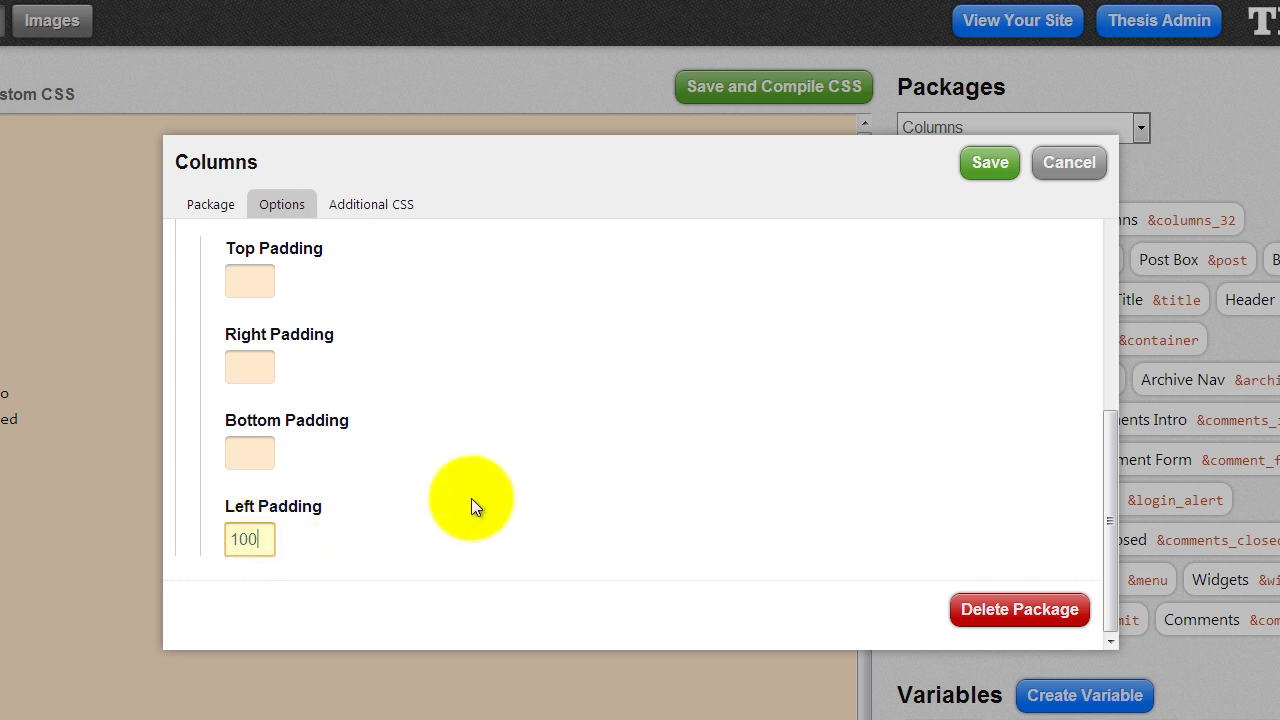
{"action": "left_click", "coordinate": [632, 418]}
Save the Header Columns Typical package, and save and compile the skin CSS
{"action": "scroll", "coordinate": [630, 455], "scroll_direction": "up", "scroll_amount": 10}
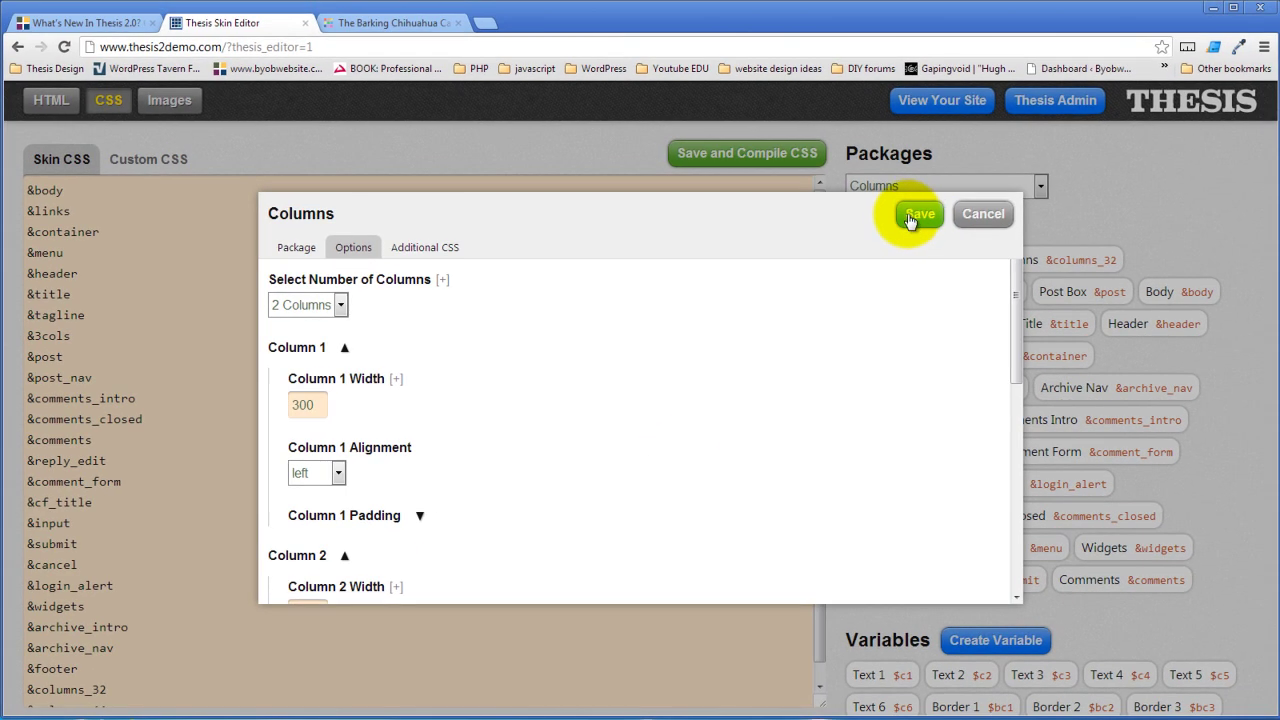
{"action": "left_click", "coordinate": [929, 207]}
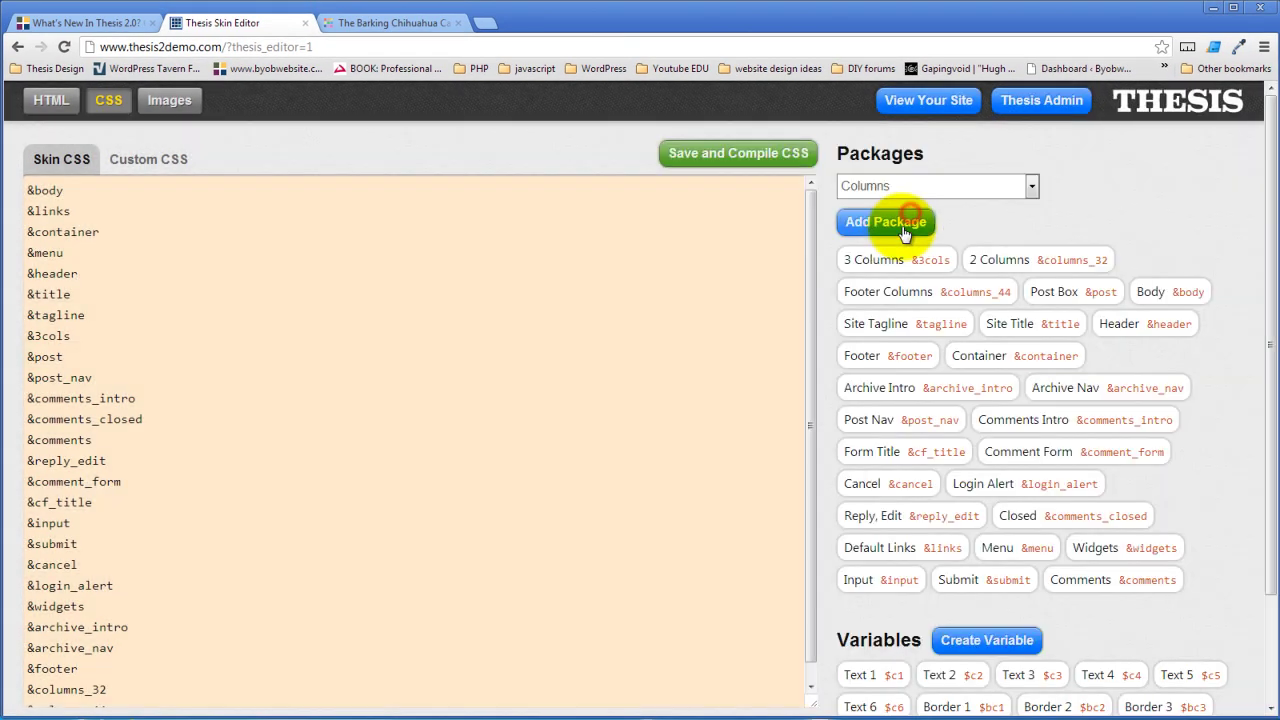
{"action": "left_click", "coordinate": [675, 152]}
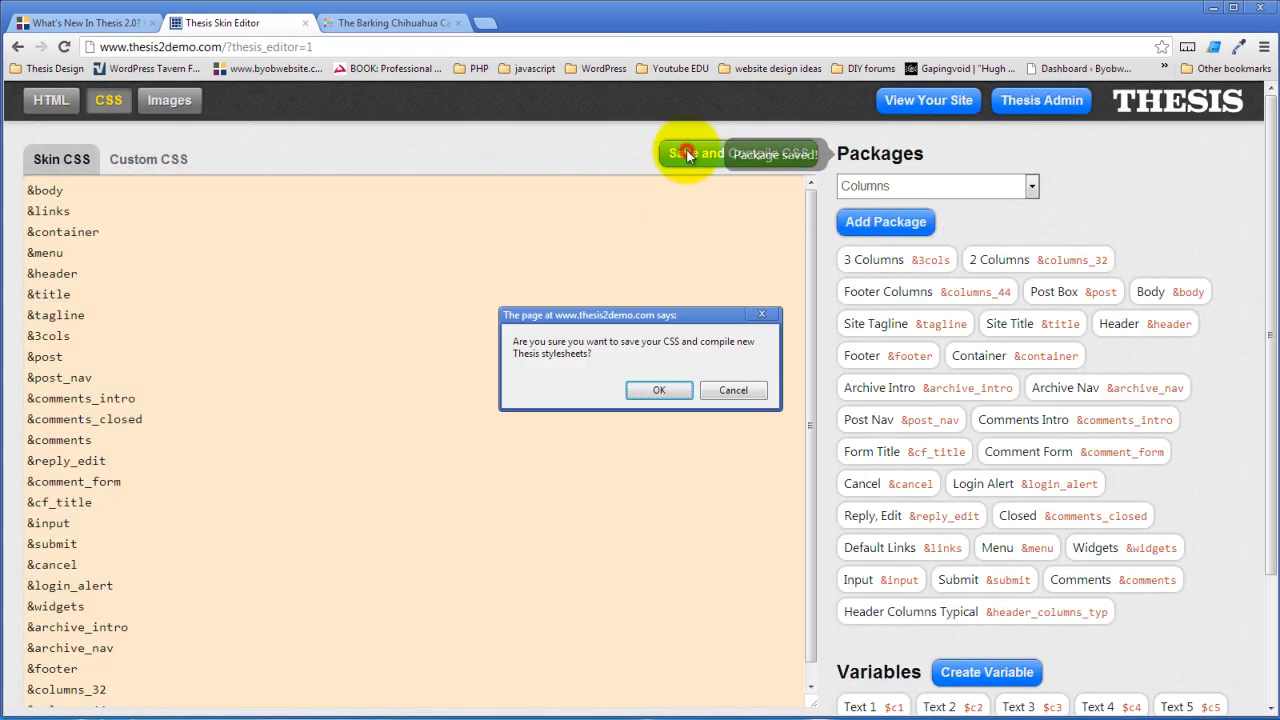
{"action": "left_click", "coordinate": [658, 390]}
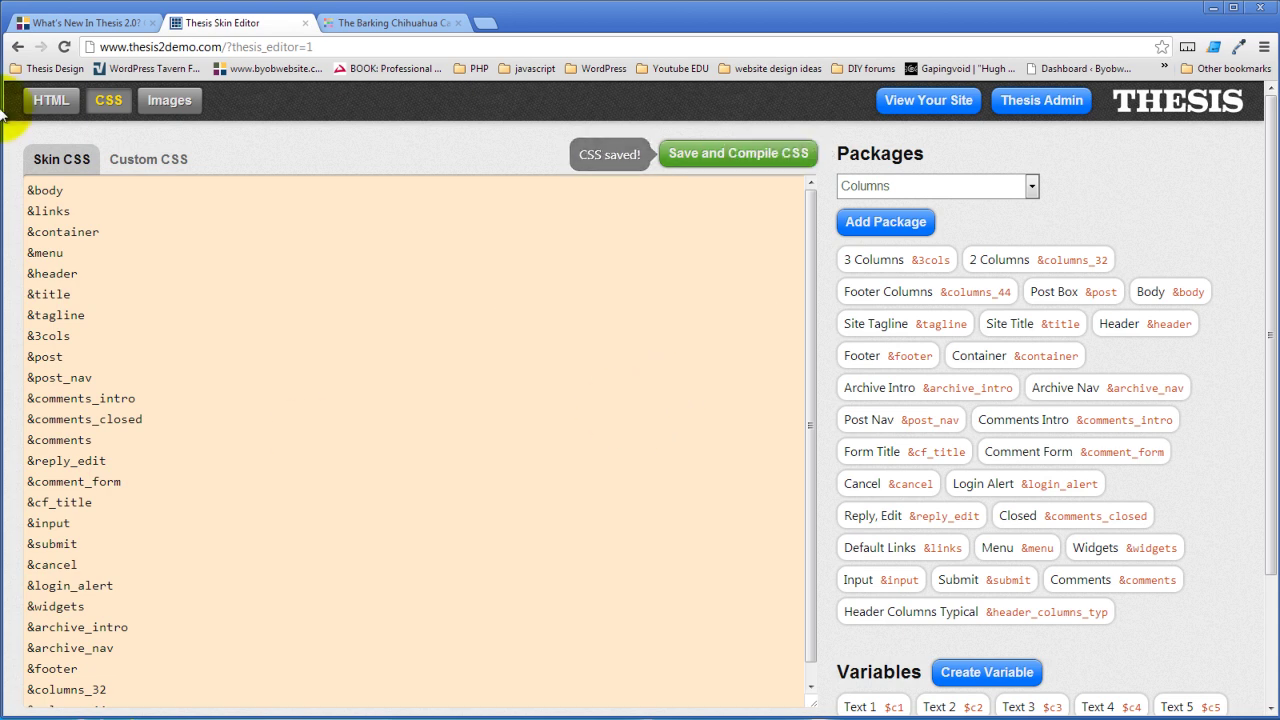
Check the HTML class of the Header Columns container in the Page template and save the template
{"action": "left_click", "coordinate": [48, 99]}
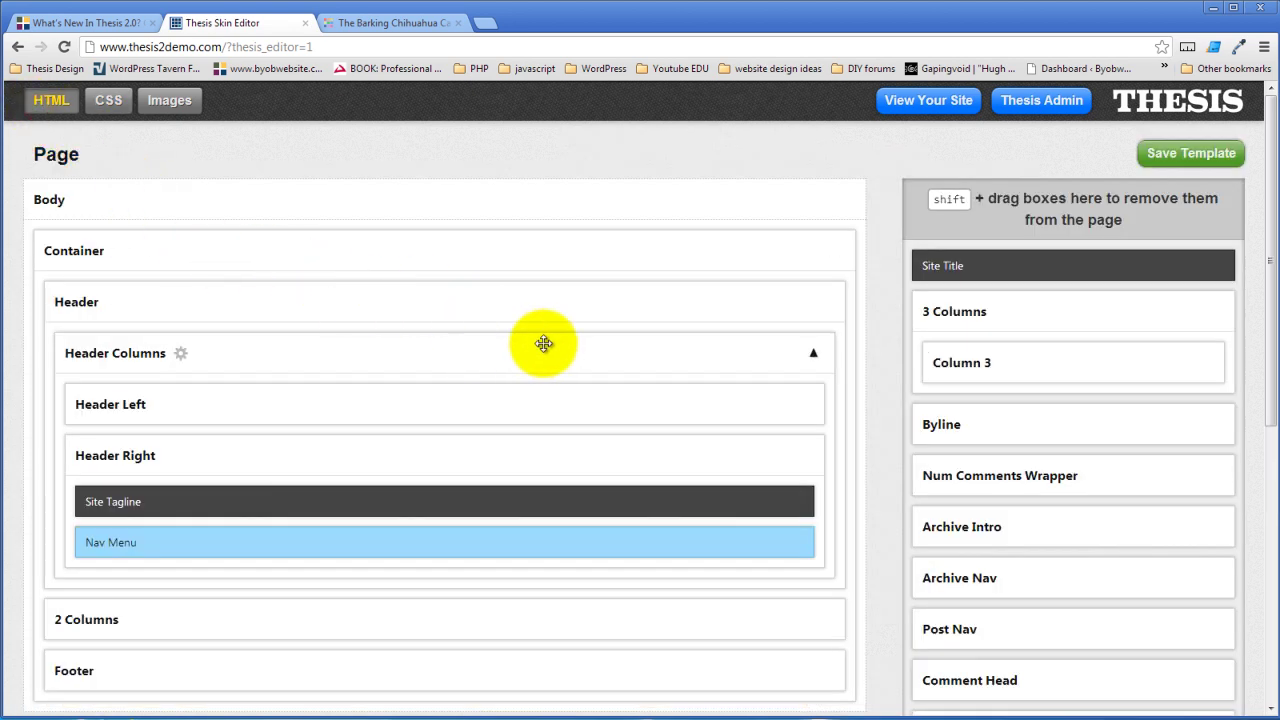
{"action": "left_click", "coordinate": [183, 354]}
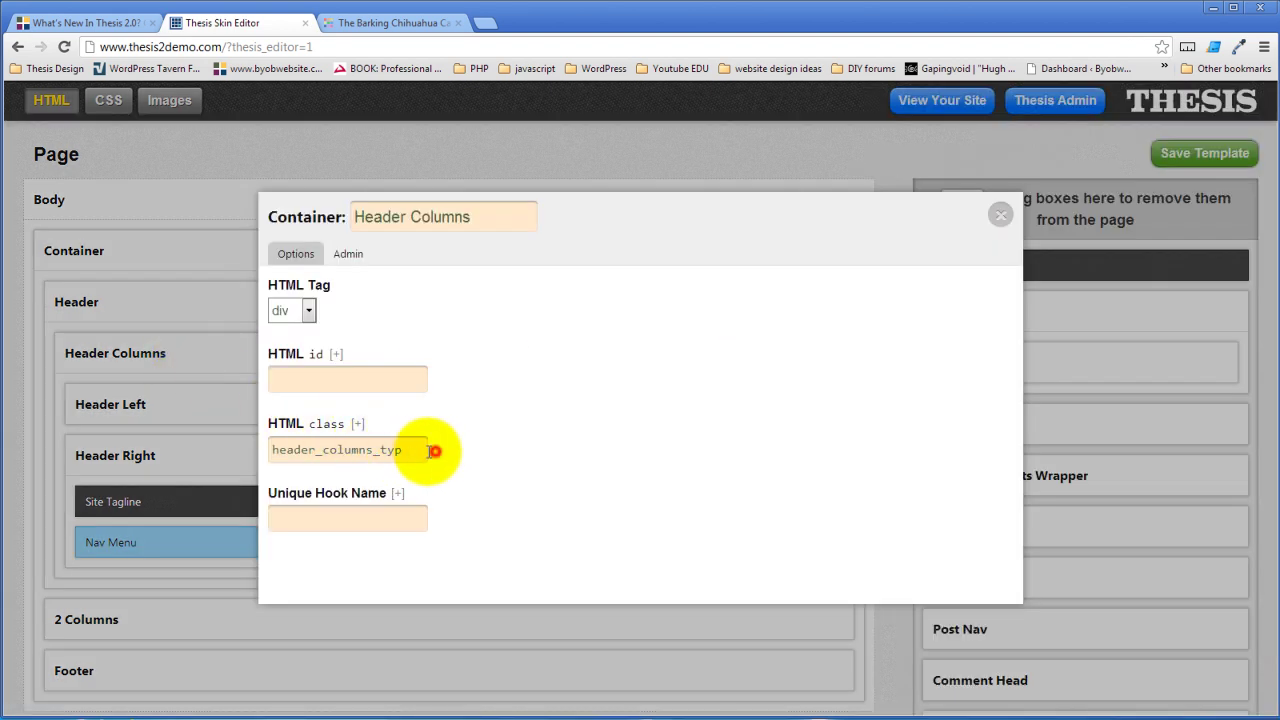
{"action": "double_click", "coordinate": [420, 449]}
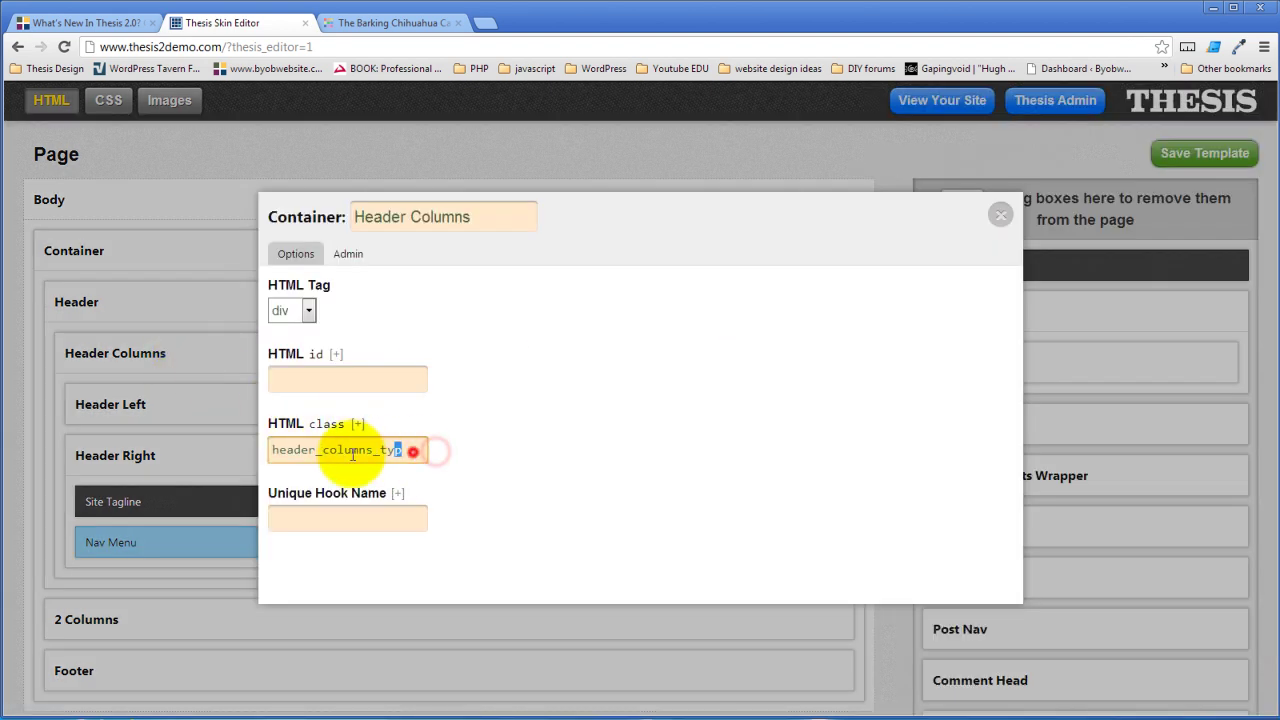
{"action": "left_click", "coordinate": [555, 415]}
{"action": "left_click", "coordinate": [837, 294]}
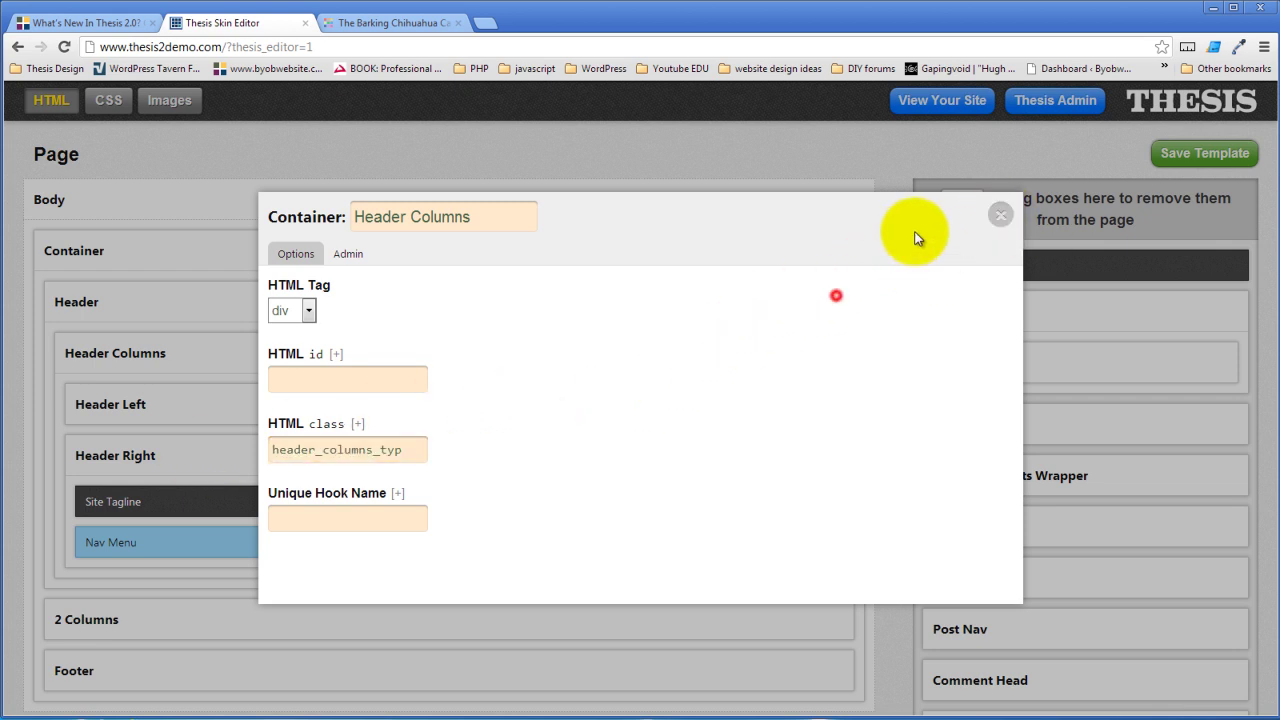
{"action": "left_click", "coordinate": [997, 215]}
{"action": "left_click", "coordinate": [1187, 160]}
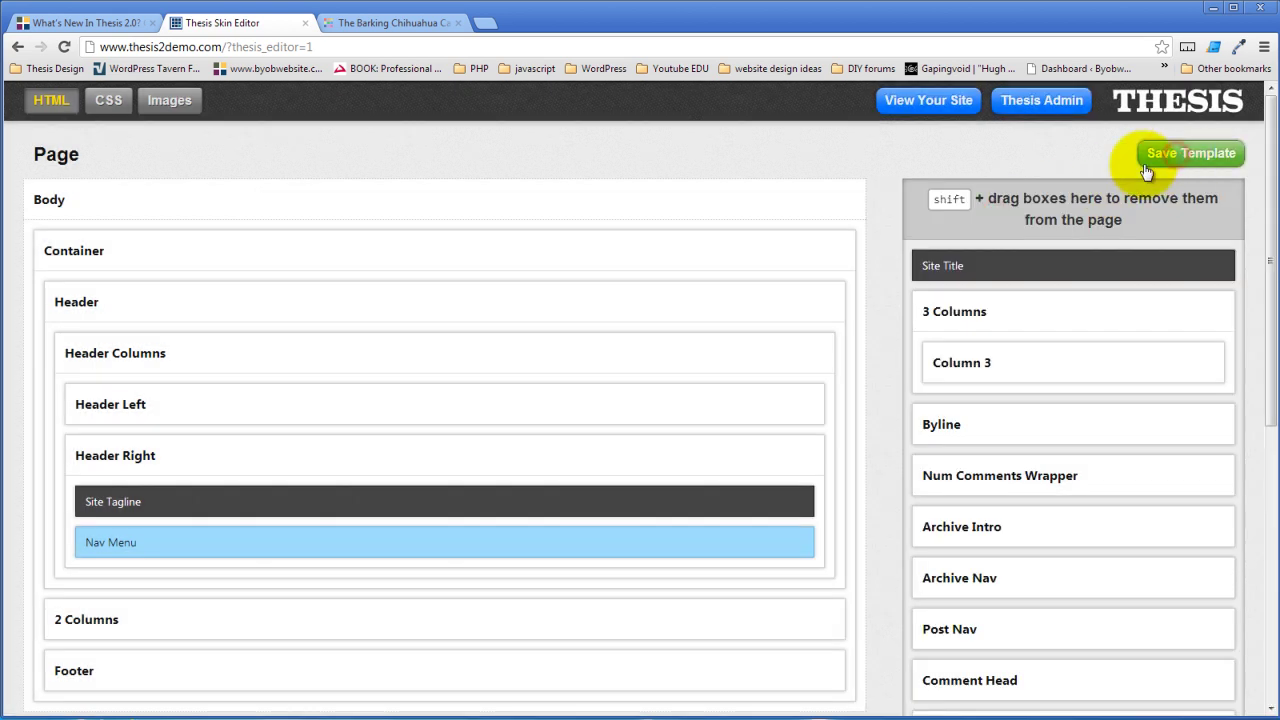
Reload the cafe site and open its front page to examine the new header layout
{"action": "left_click", "coordinate": [375, 24]}
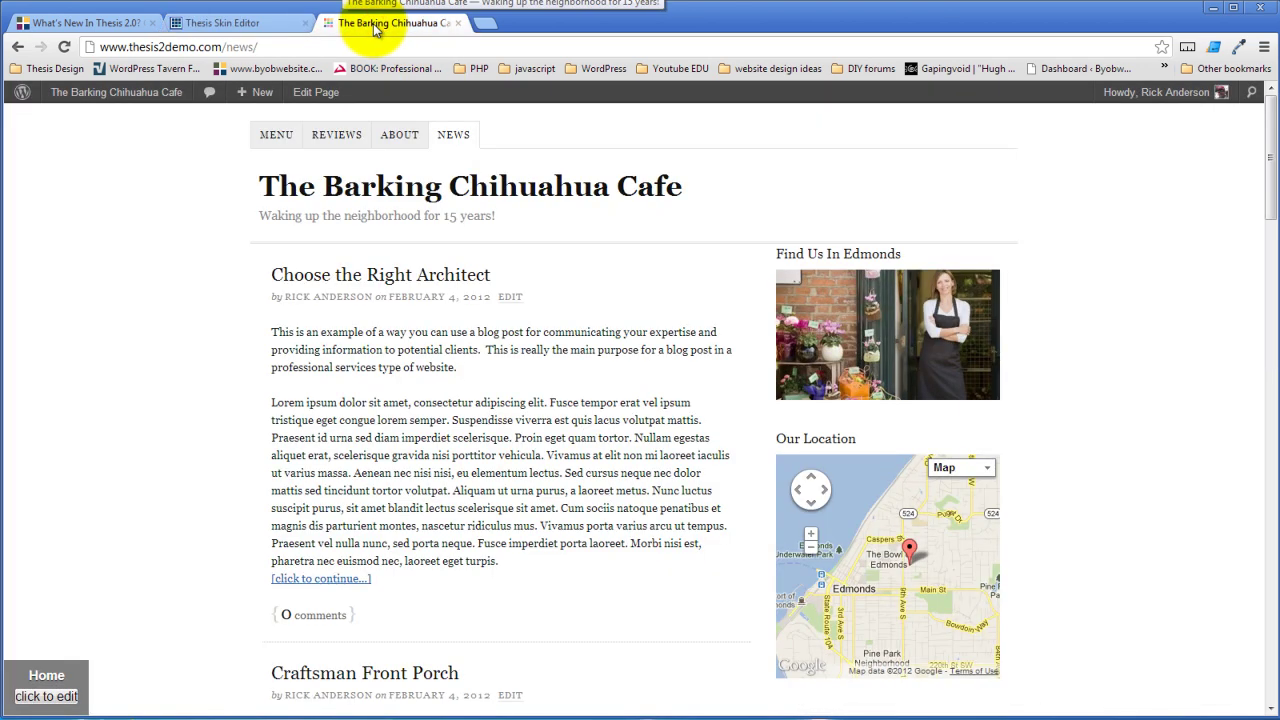
{"action": "left_click", "coordinate": [64, 47]}
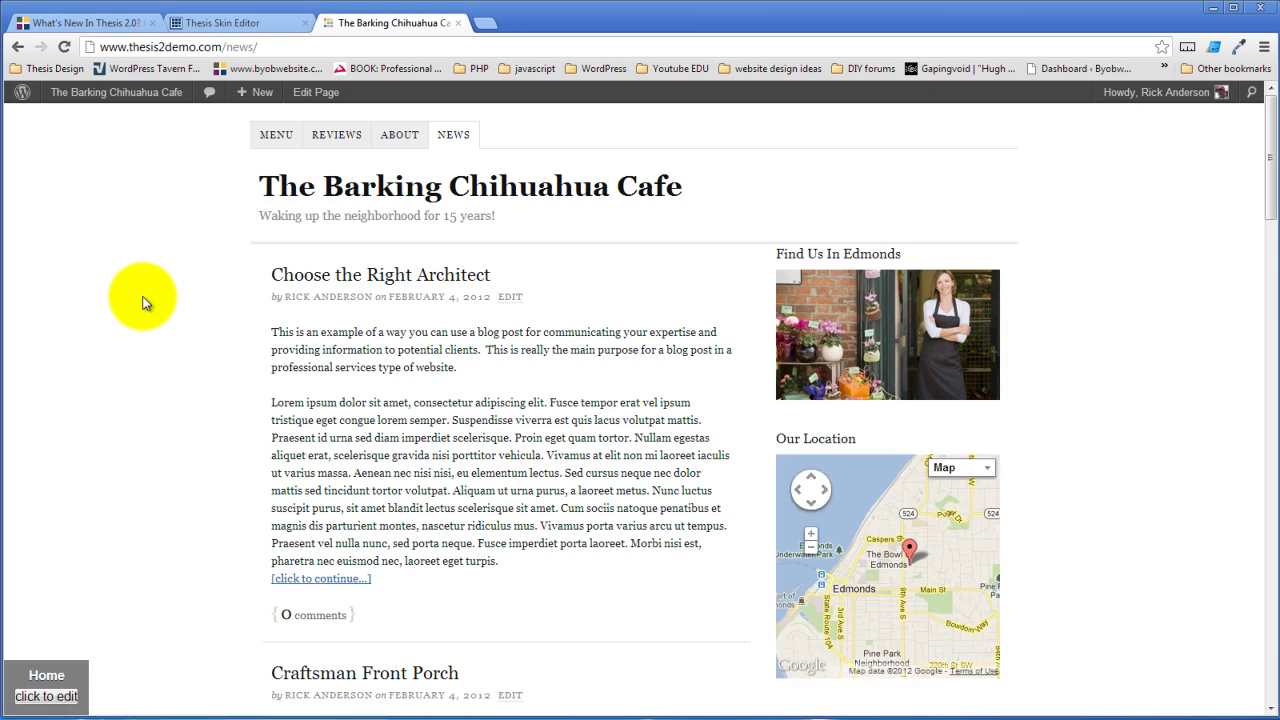
{"action": "left_click", "coordinate": [366, 180]}
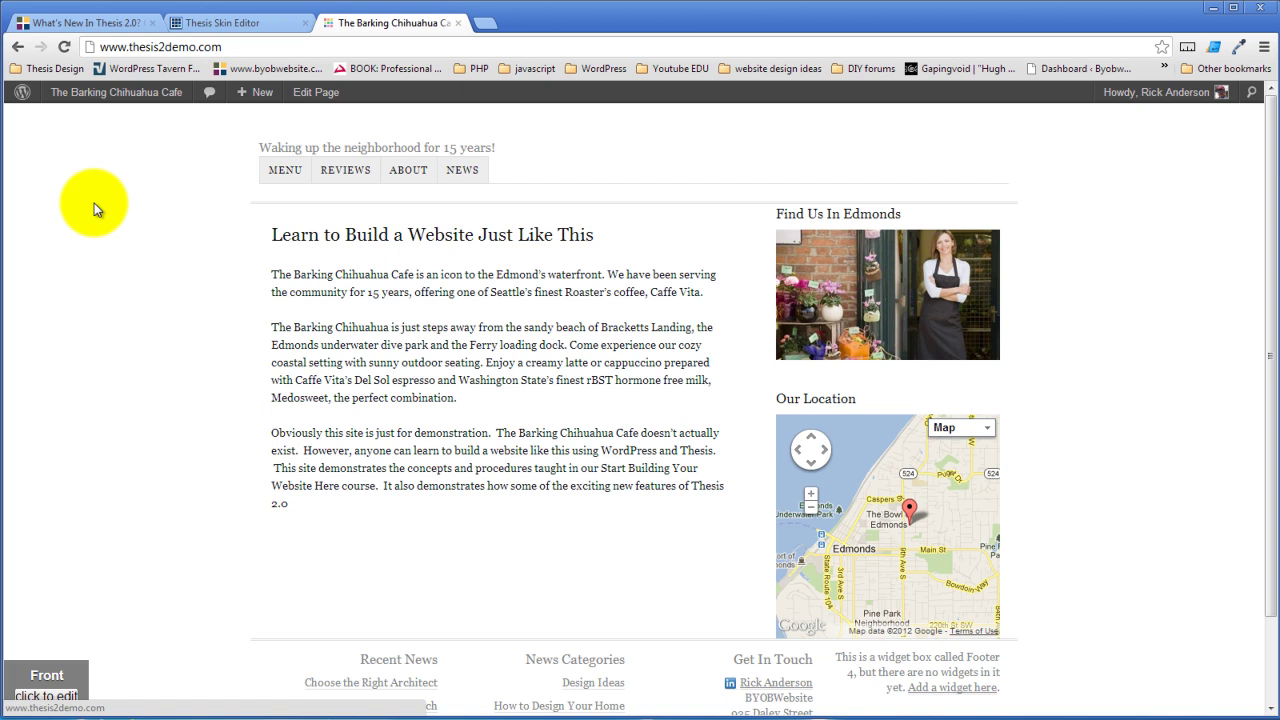
Add a Text Box named Header Image Typical to the Page template and place it inside Header Left
{"action": "left_click", "coordinate": [225, 26]}
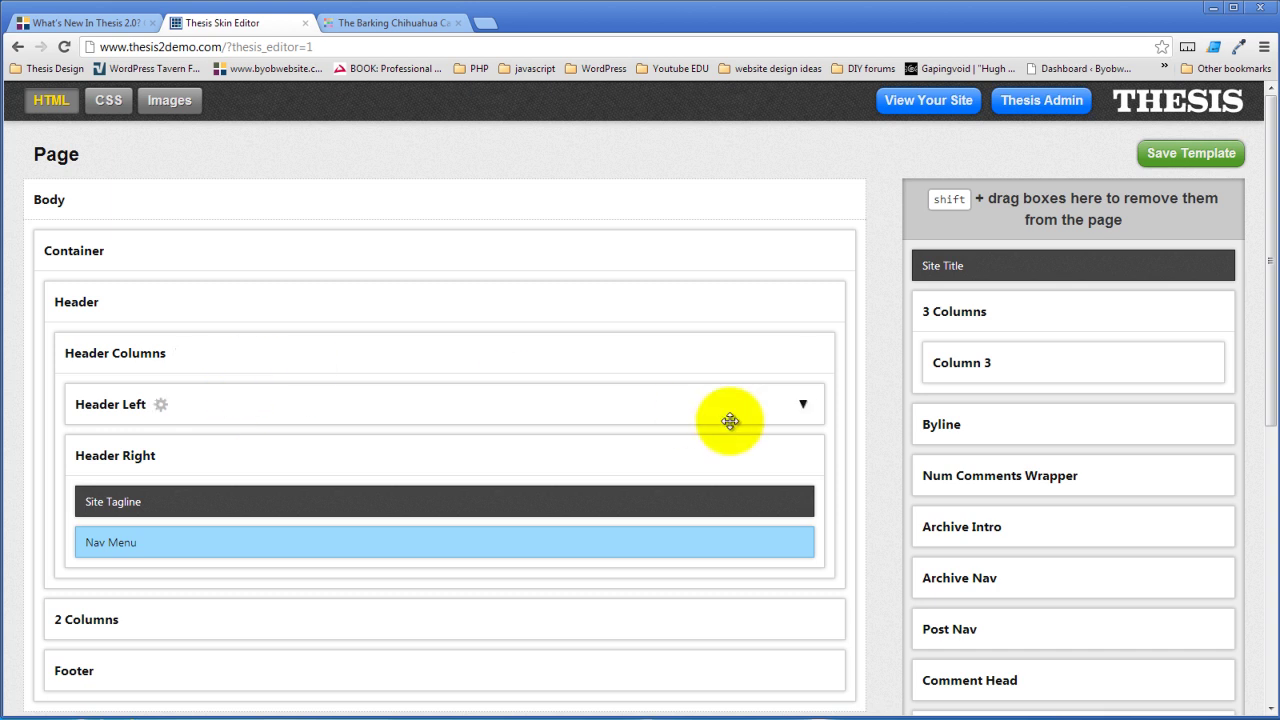
{"action": "left_click", "coordinate": [798, 404]}
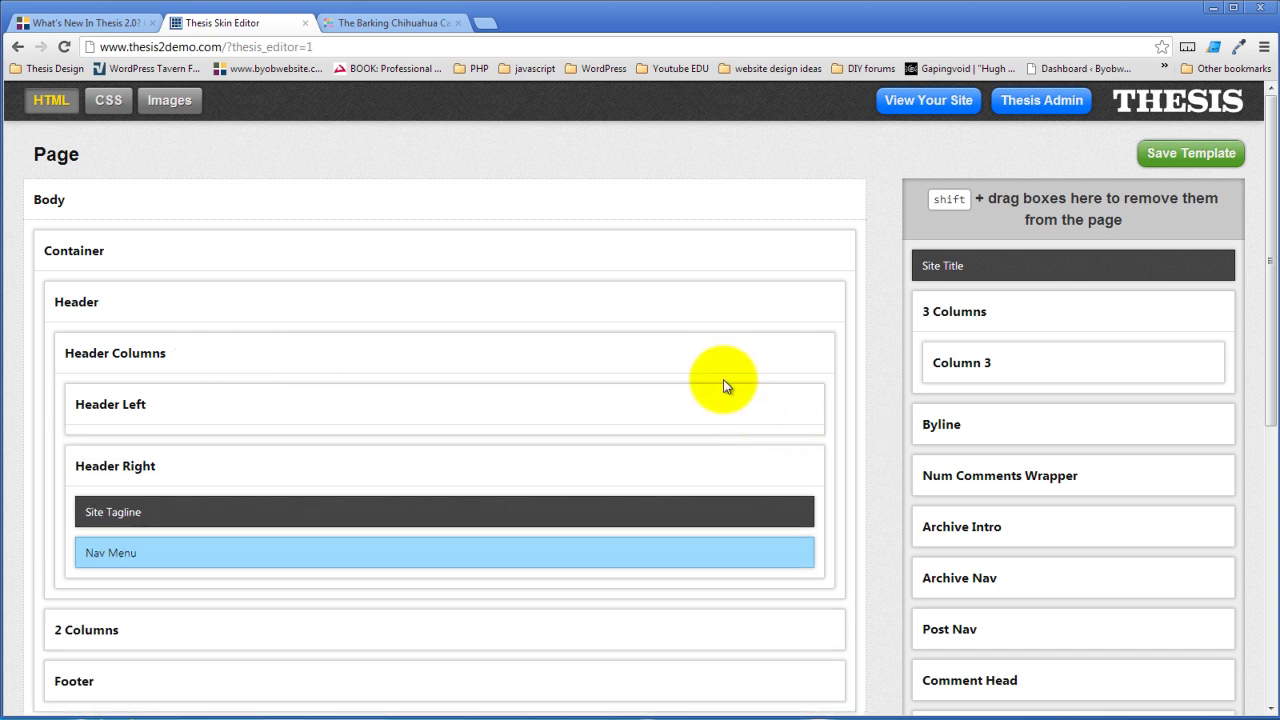
{"action": "scroll", "coordinate": [723, 379], "scroll_direction": "down", "scroll_amount": 3}
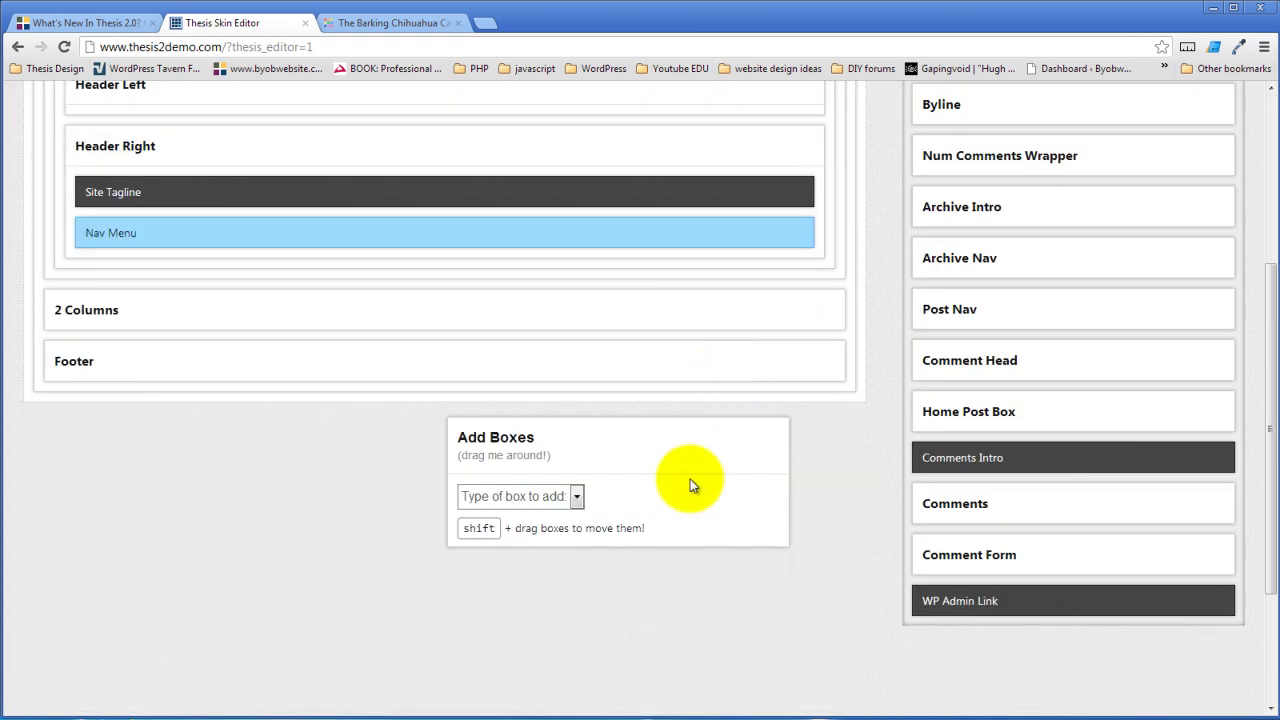
{"action": "left_click", "coordinate": [575, 497]}
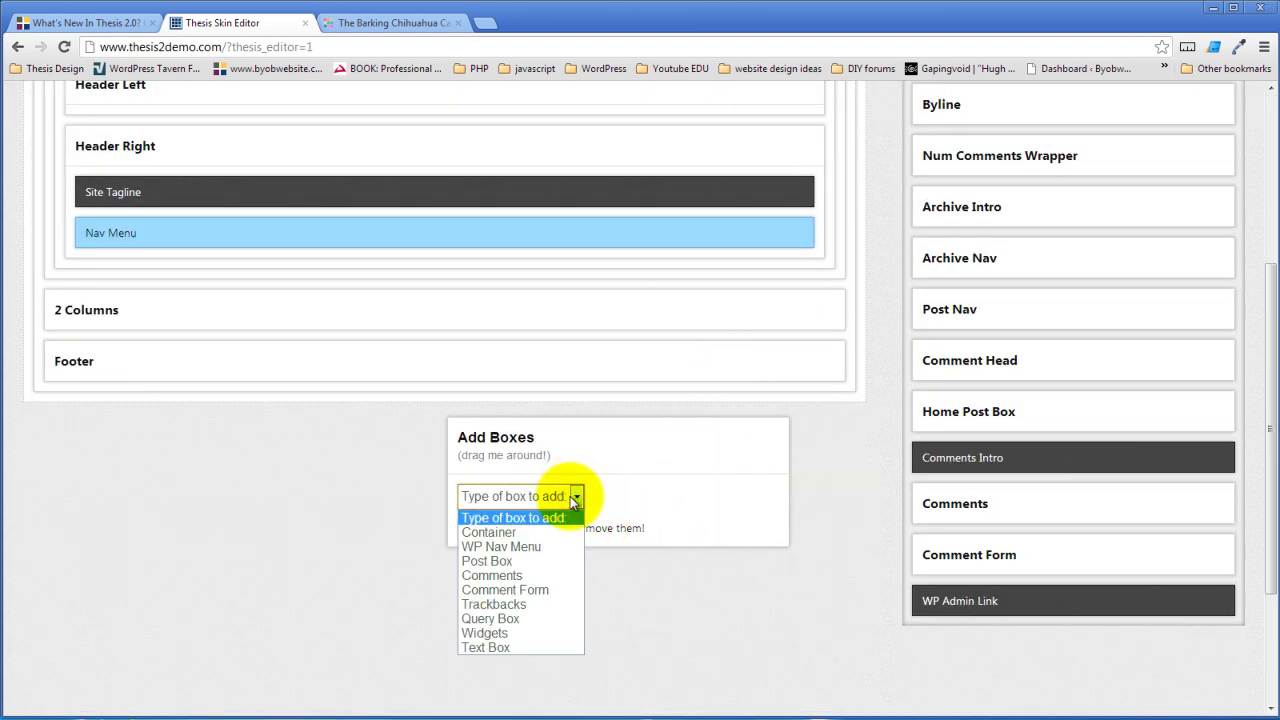
{"action": "left_click", "coordinate": [505, 647]}
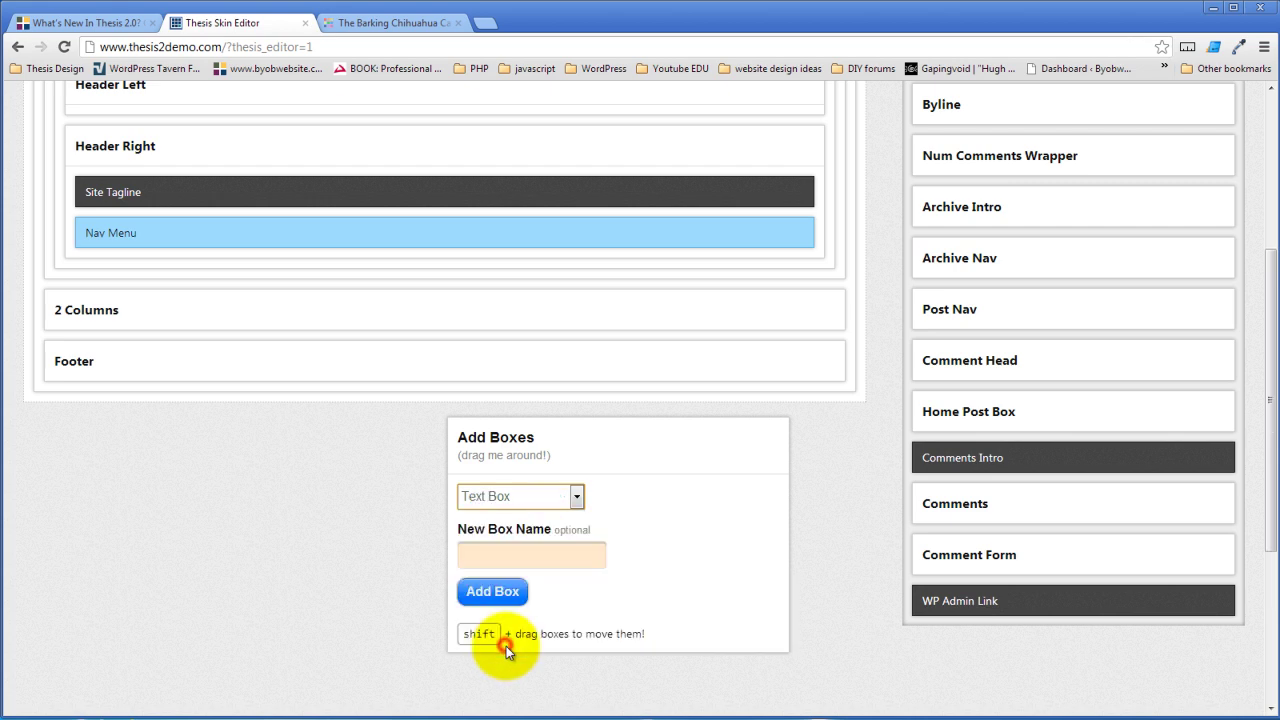
{"action": "left_click", "coordinate": [509, 545]}
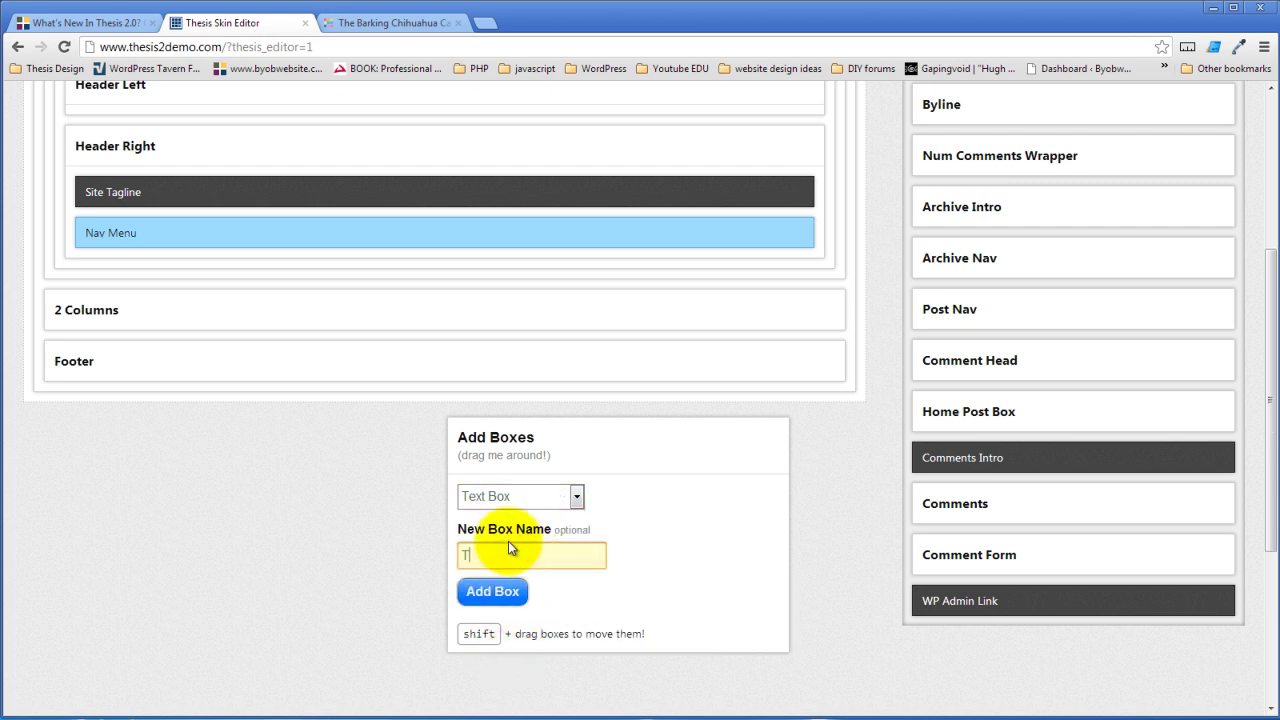
{"action": "type", "text": "Ty"}
{"action": "key", "text": "BackSpace"}
{"action": "key", "text": "BackSpace"}
{"action": "type", "text": "Header Image Tyo"}
{"action": "key", "text": "BackSpace"}
{"action": "type", "text": "pical"}
{"action": "left_click", "coordinate": [505, 588]}
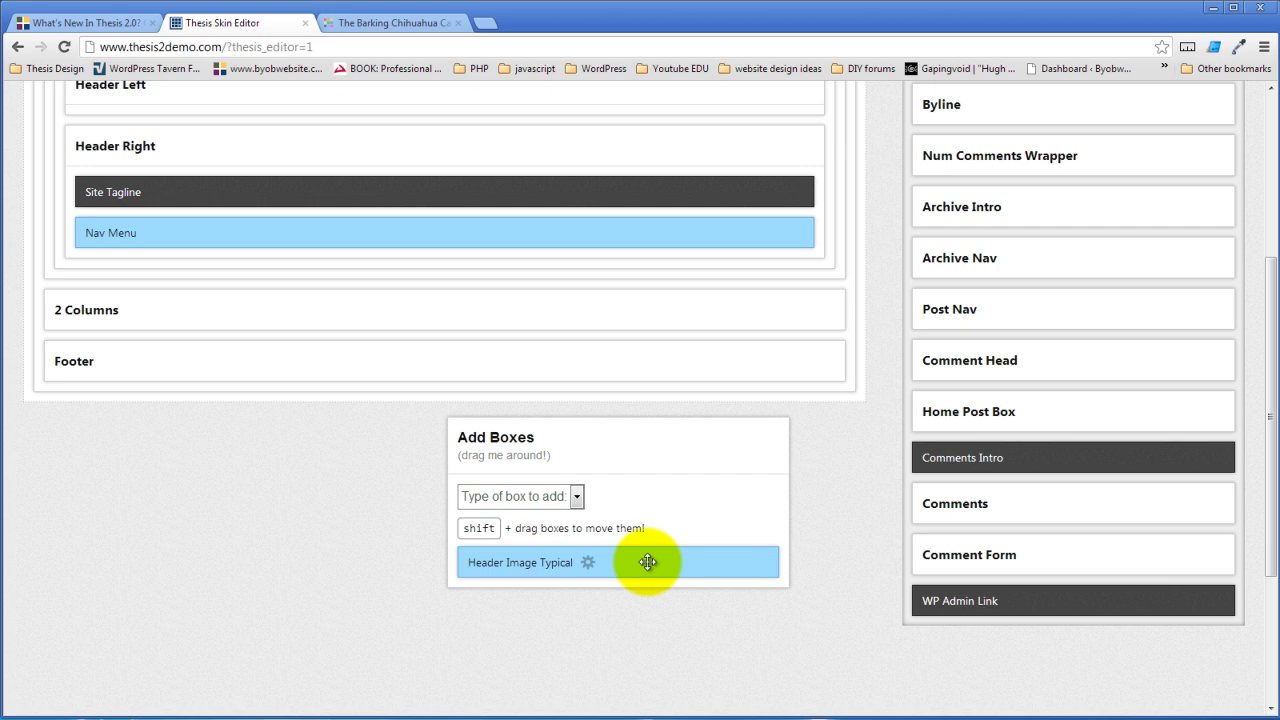
{"action": "left_click_drag", "start_coordinate": [648, 562], "coordinate": [400, 420]}
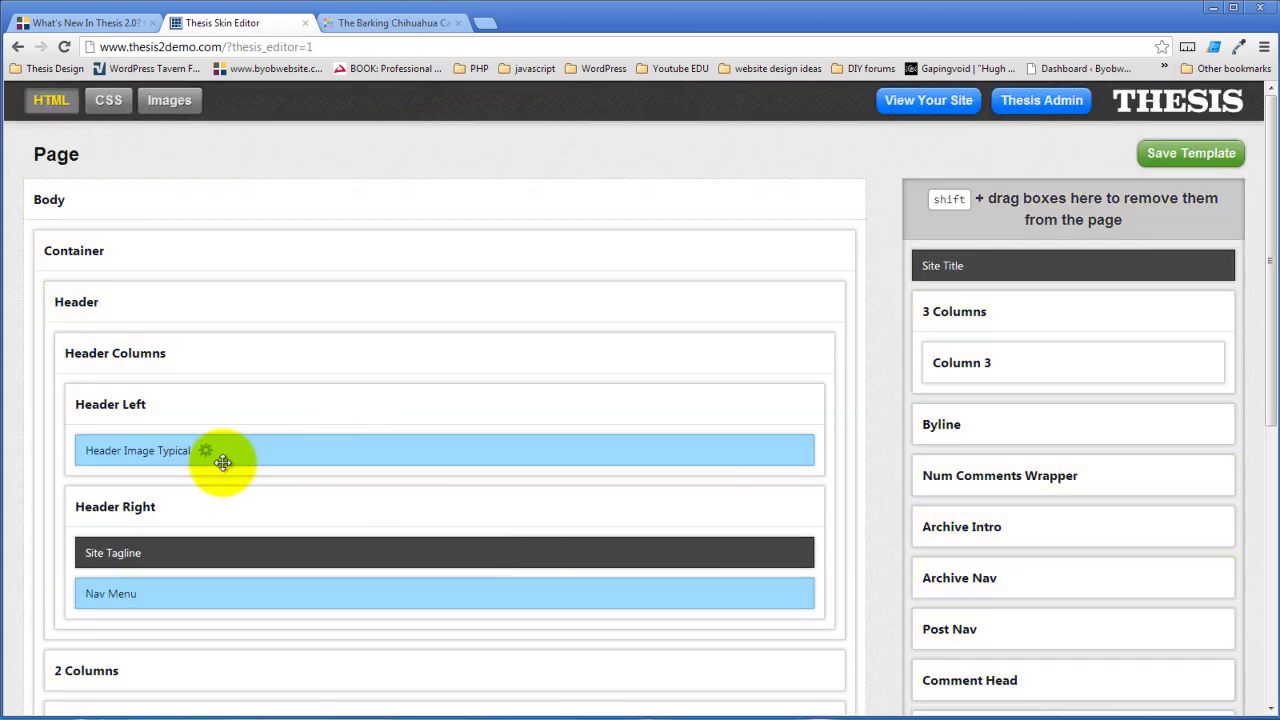
{"action": "left_click", "coordinate": [205, 451]}
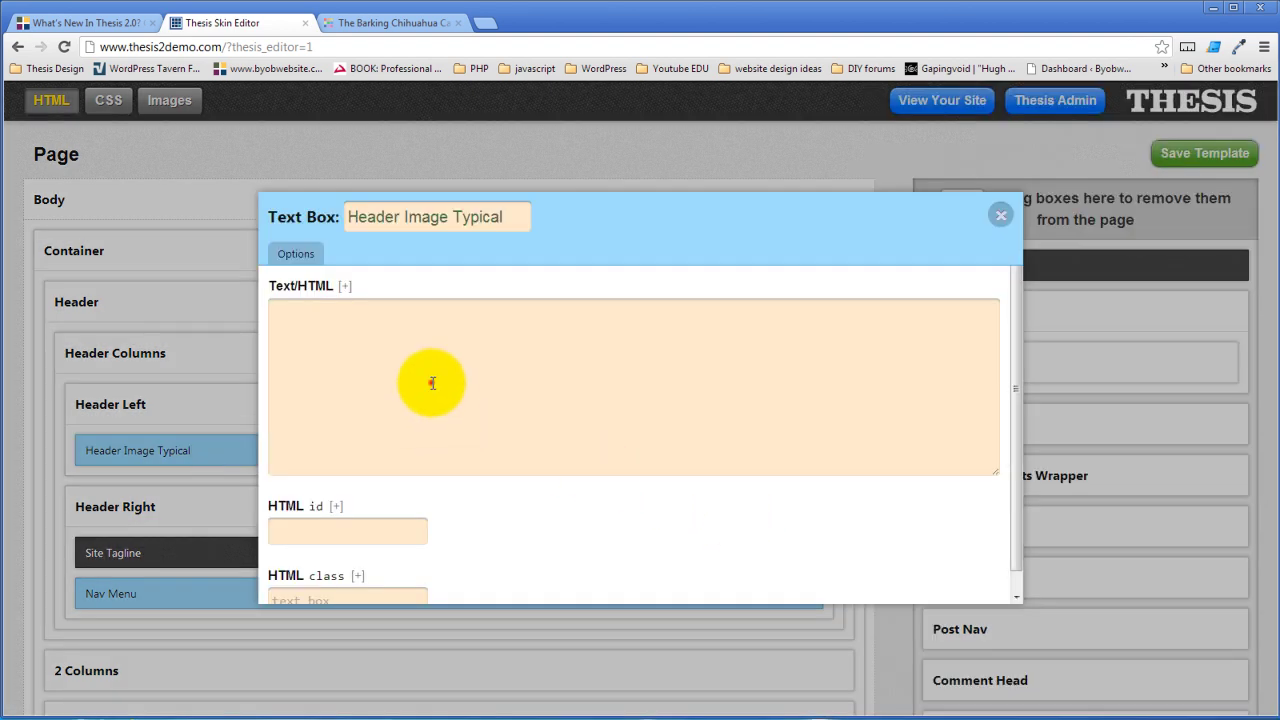
{"action": "left_click", "coordinate": [431, 382]}
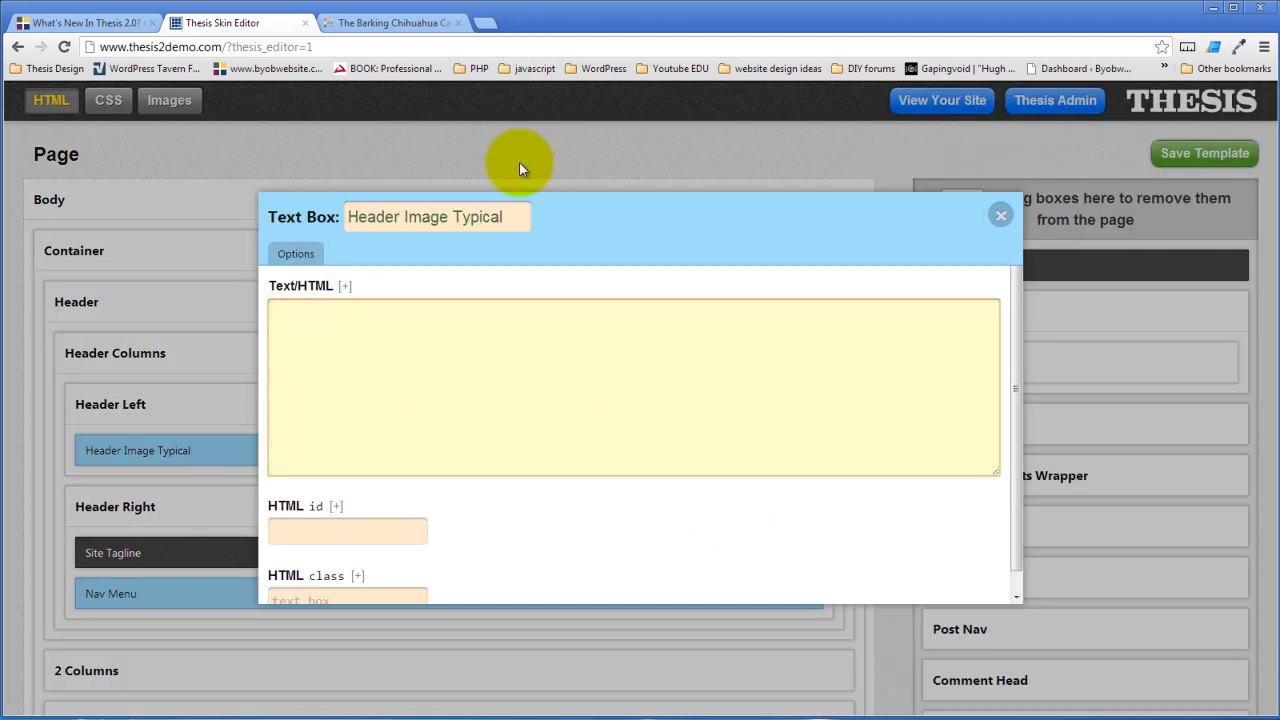
{"action": "left_click", "coordinate": [1000, 215]}
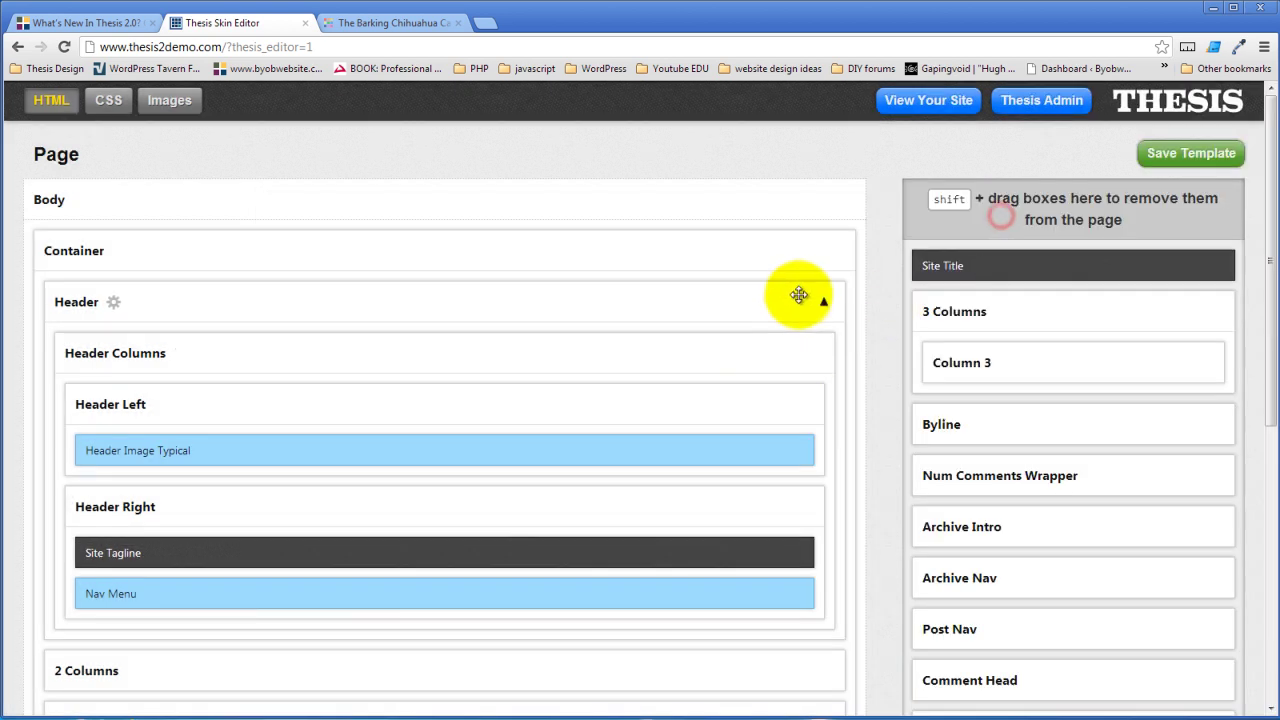
{"action": "right_click", "coordinate": [1050, 101]}
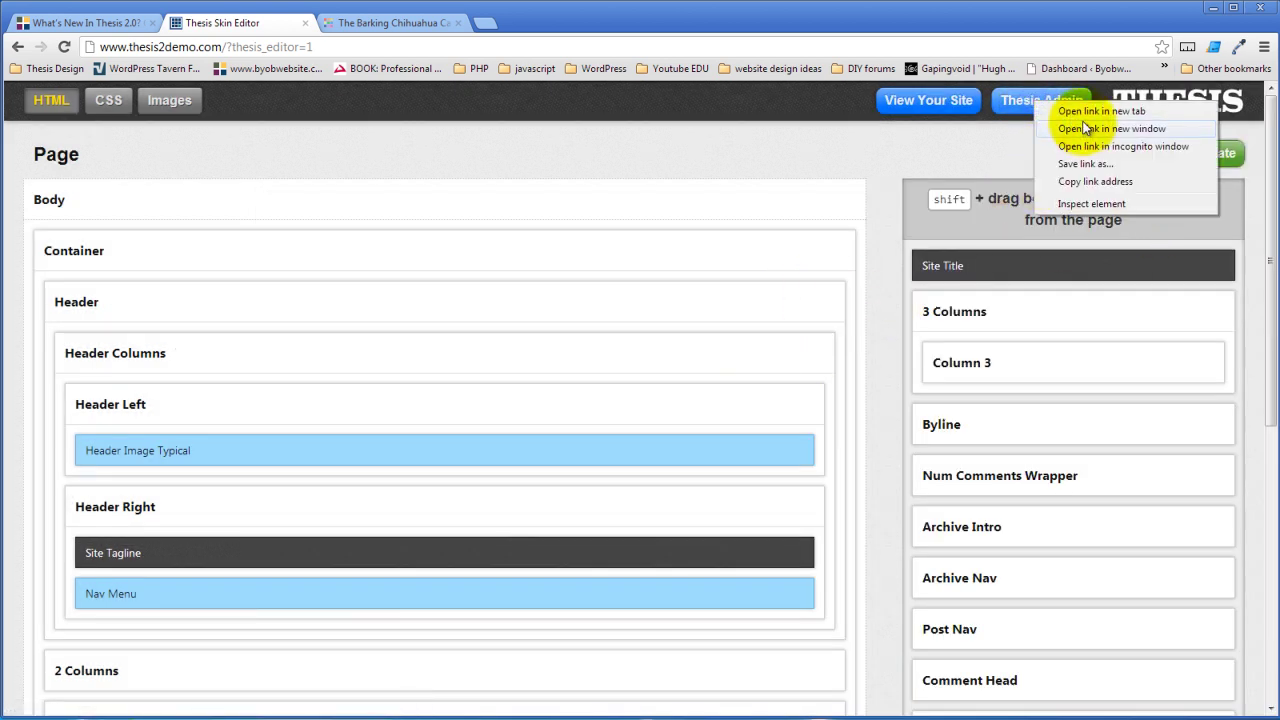
Open the cafe site's WordPress dashboard in a new browser tab and switch to it
{"action": "left_click", "coordinate": [401, 25]}
{"action": "right_click", "coordinate": [106, 95]}
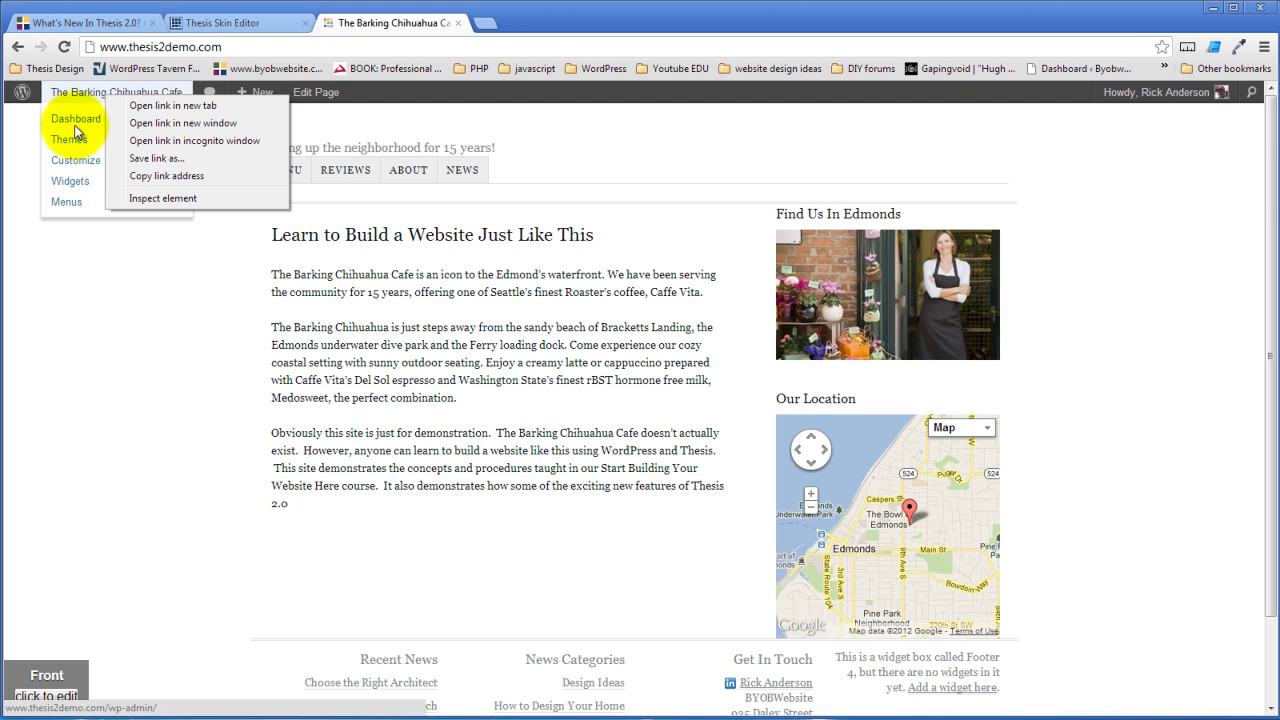
{"action": "left_click", "coordinate": [158, 105]}
{"action": "left_click", "coordinate": [530, 25]}
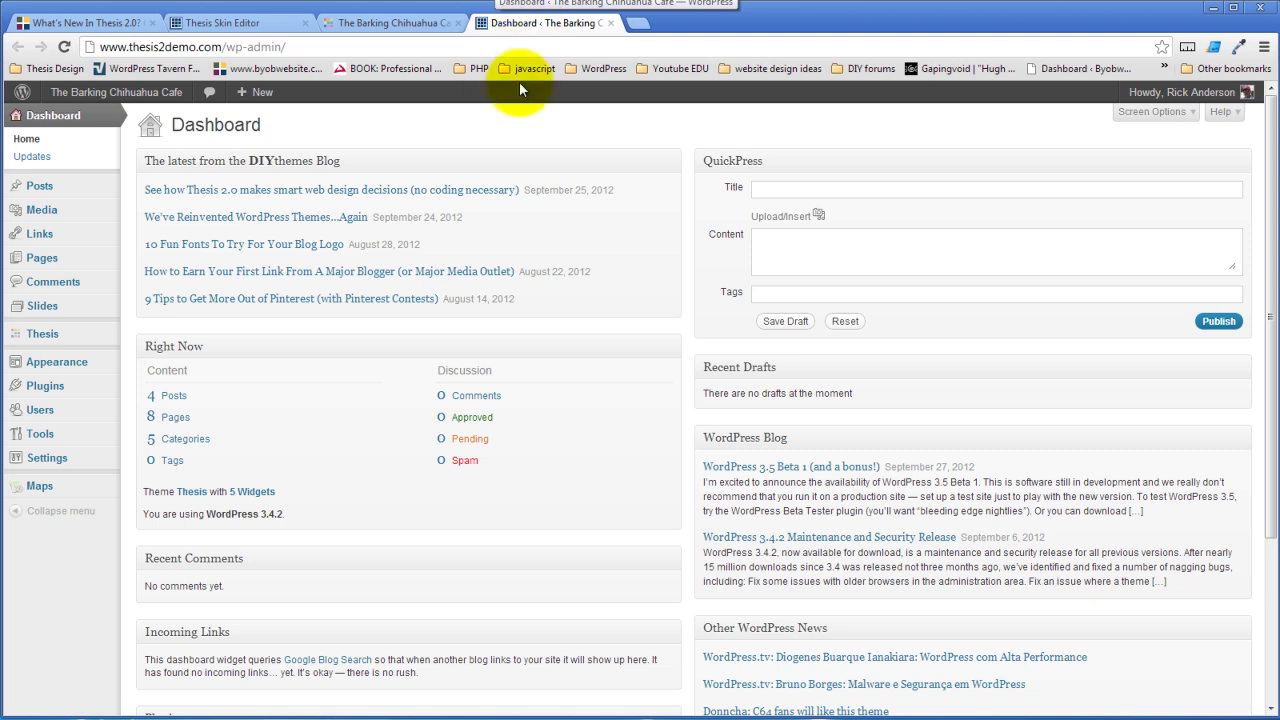
Open the Sandbox page for editing and place the cursor below the last Hours of Operation line in its HTML
{"action": "mouse_move", "coordinate": [55, 457]}
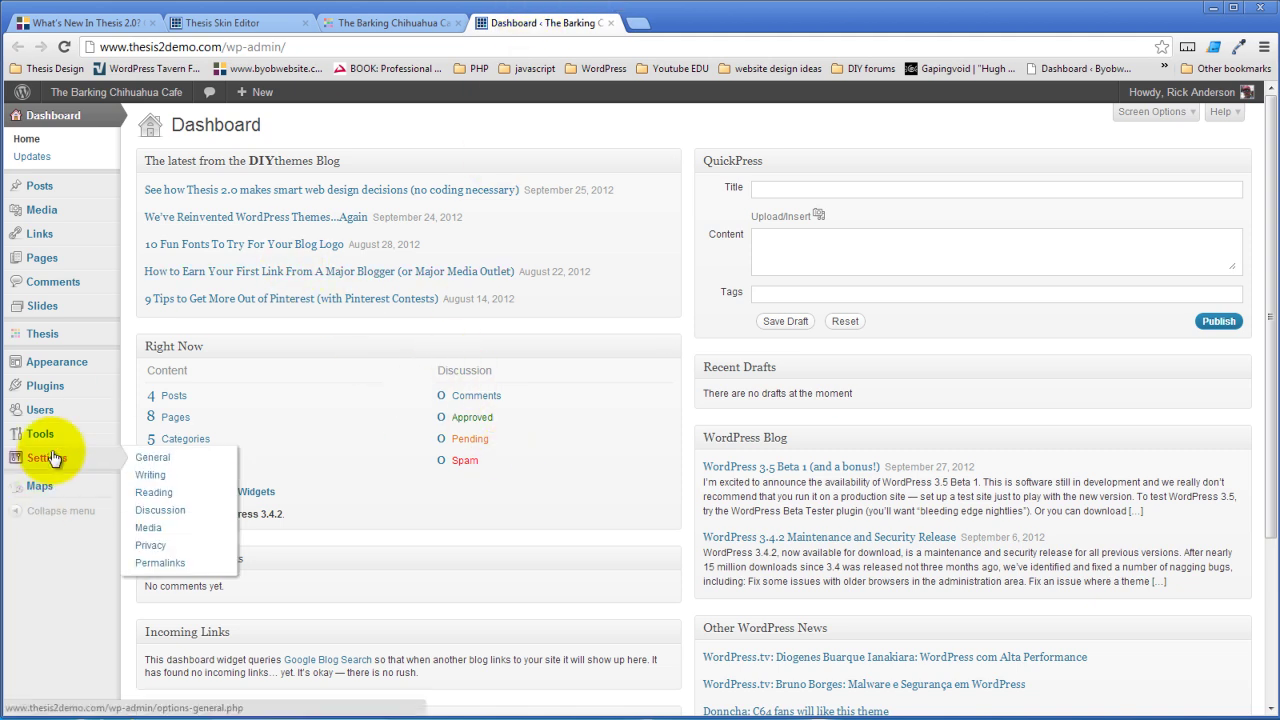
{"action": "mouse_move", "coordinate": [64, 198]}
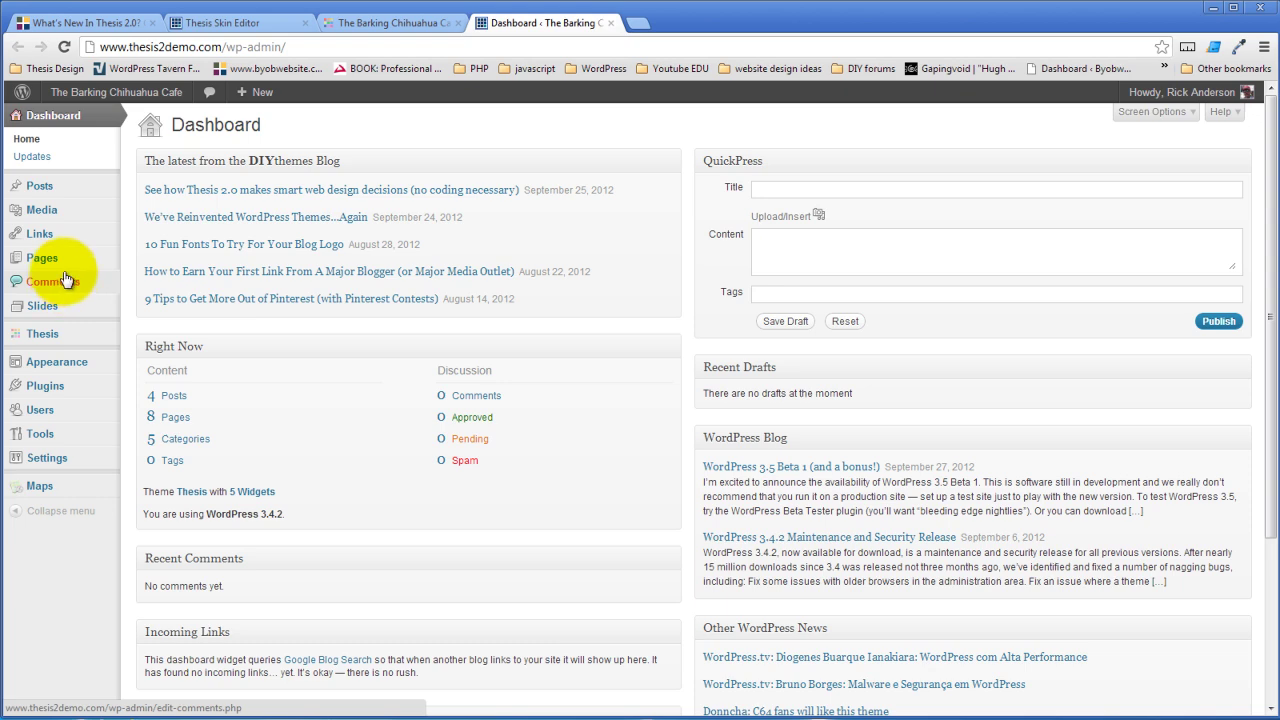
{"action": "mouse_move", "coordinate": [70, 260]}
{"action": "left_click", "coordinate": [146, 261]}
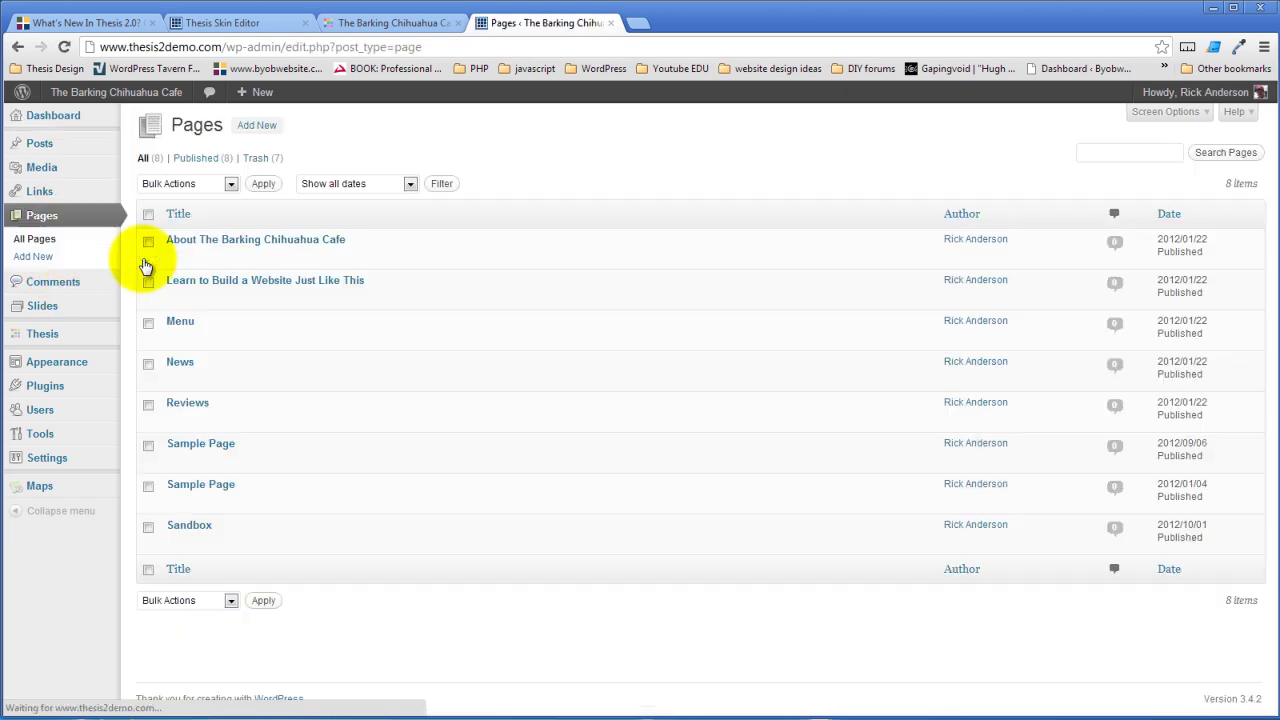
{"action": "mouse_move", "coordinate": [176, 530]}
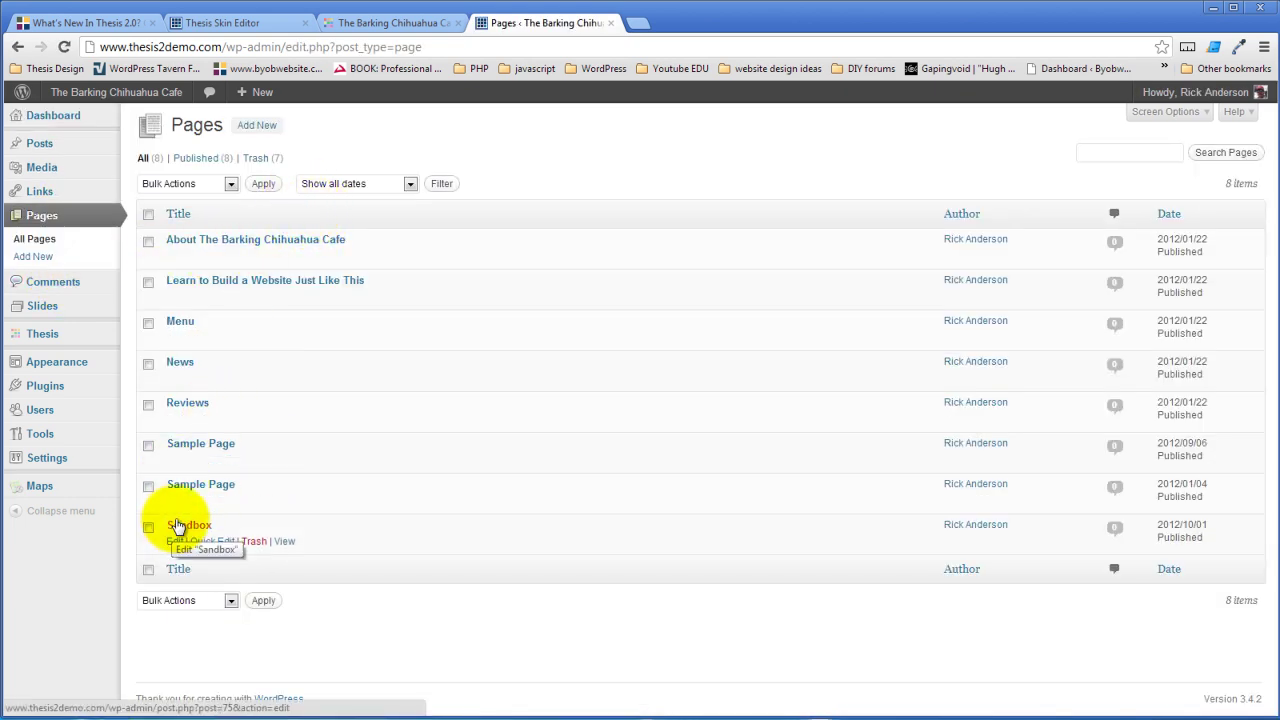
{"action": "left_click", "coordinate": [175, 543]}
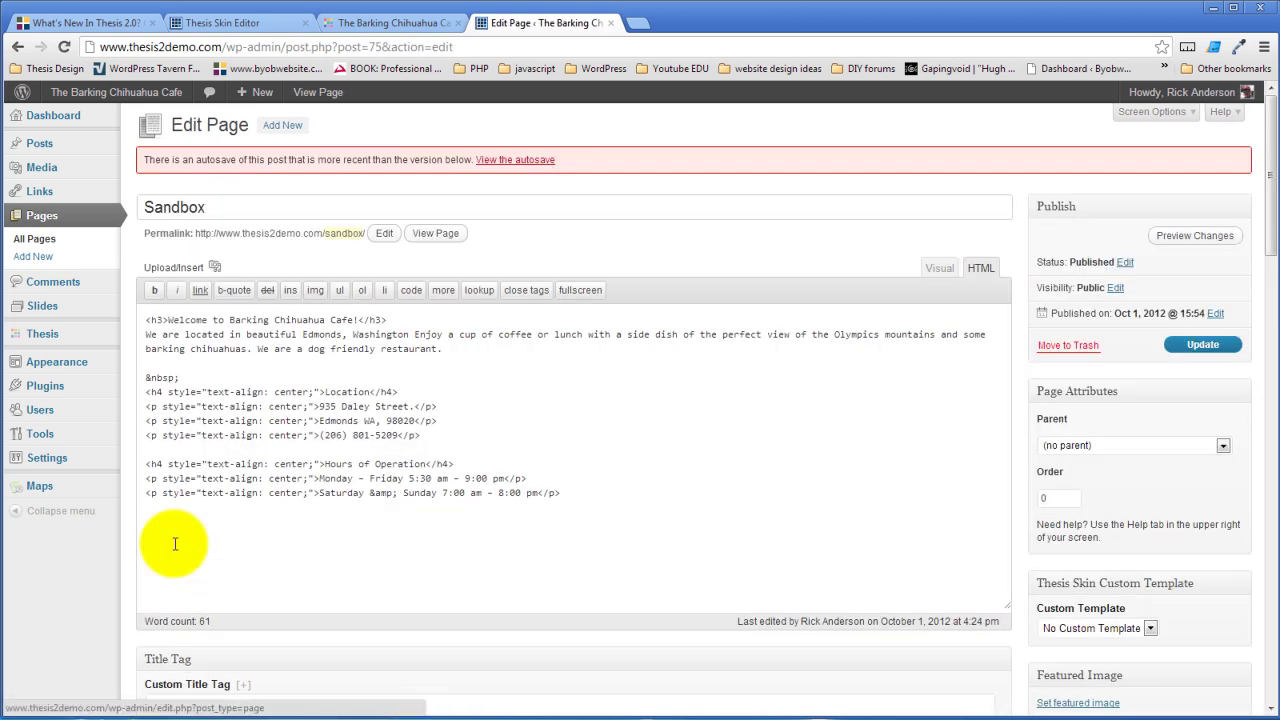
{"action": "left_click", "coordinate": [595, 492]}
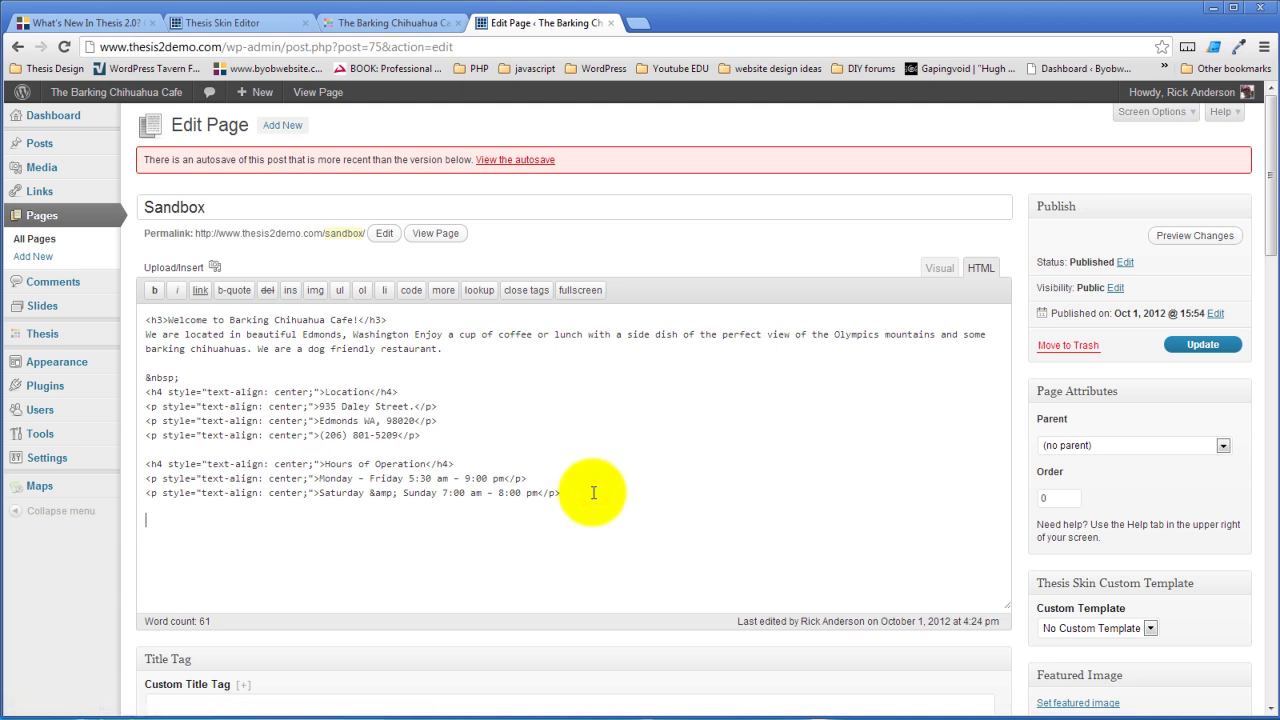
Choose BarkingChihuahuaSmLogo from the Media Library, titling it "Go Back to Our Home Page" with alternate text "The Barking Chihuahua Cafe"
{"action": "left_click", "coordinate": [215, 270]}
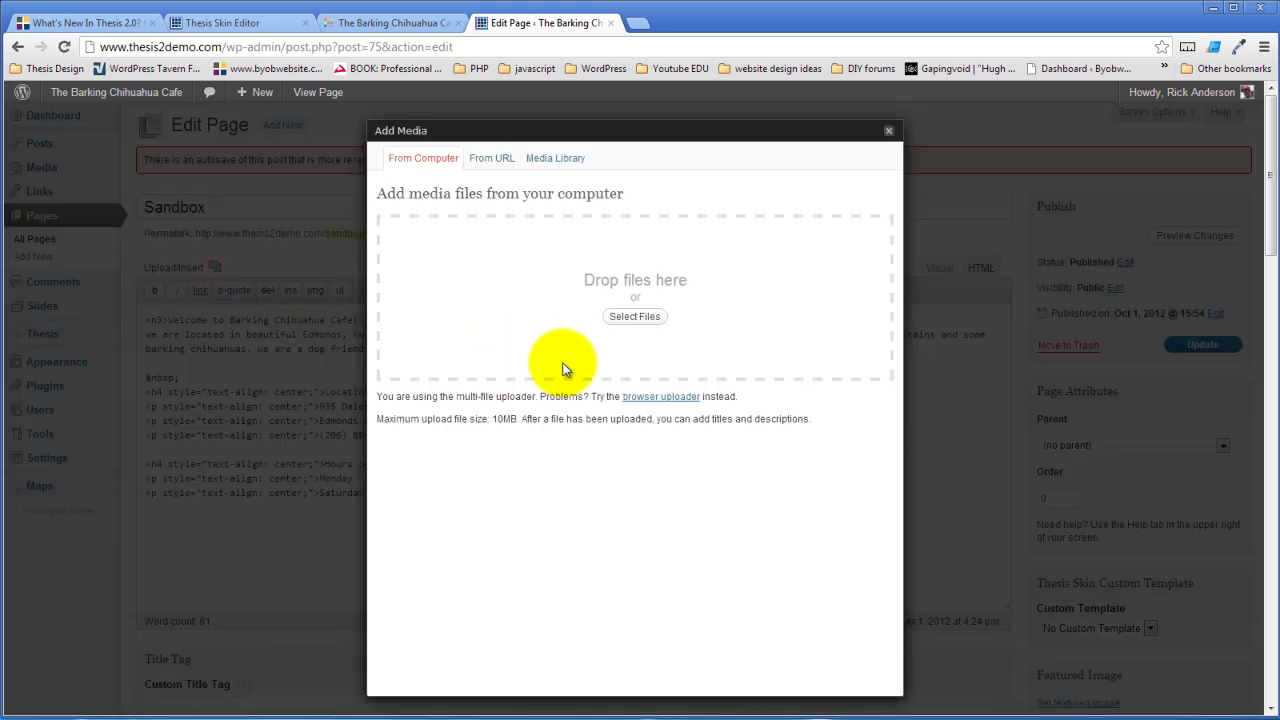
{"action": "left_click", "coordinate": [556, 160]}
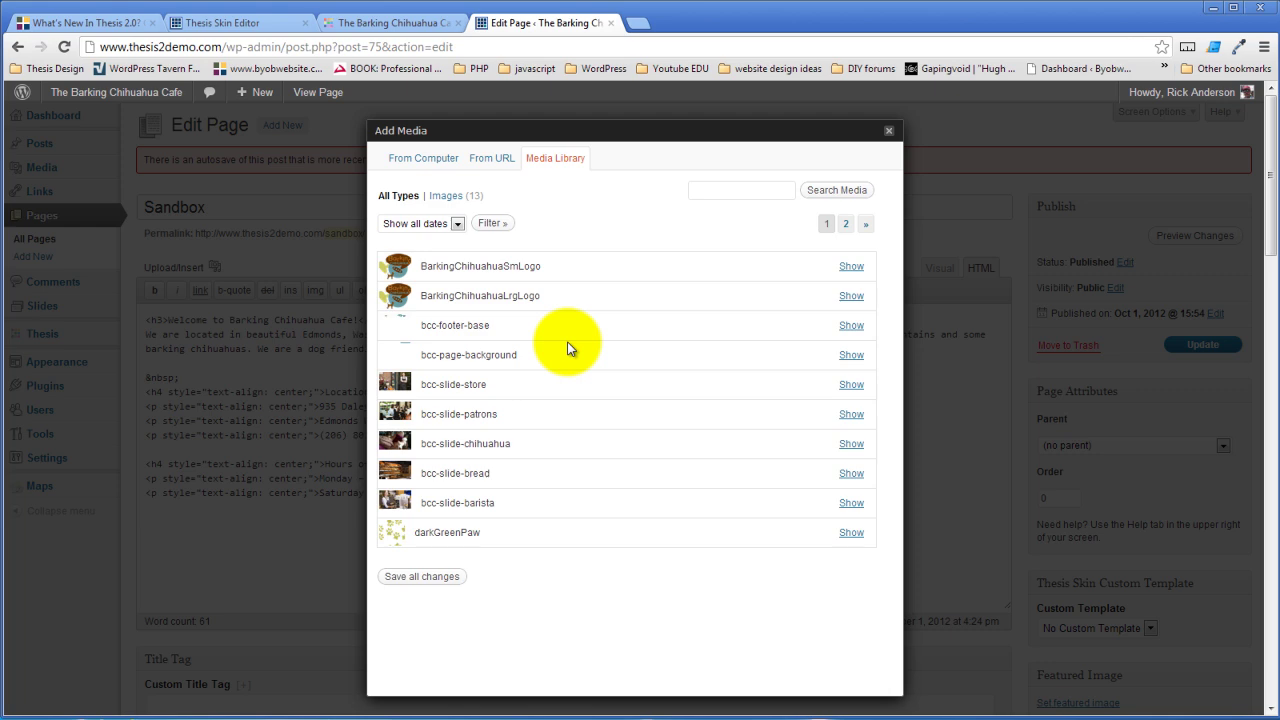
{"action": "left_click", "coordinate": [850, 266]}
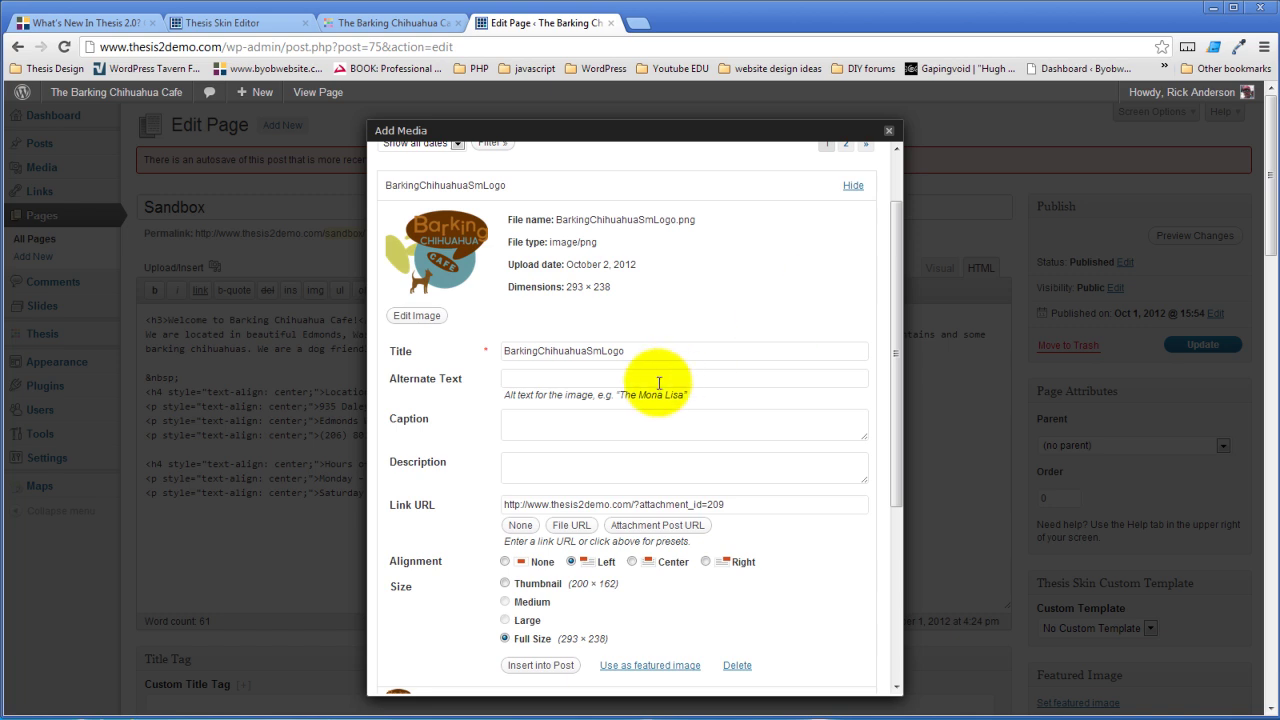
{"action": "scroll", "coordinate": [658, 380], "scroll_direction": "down", "scroll_amount": 3}
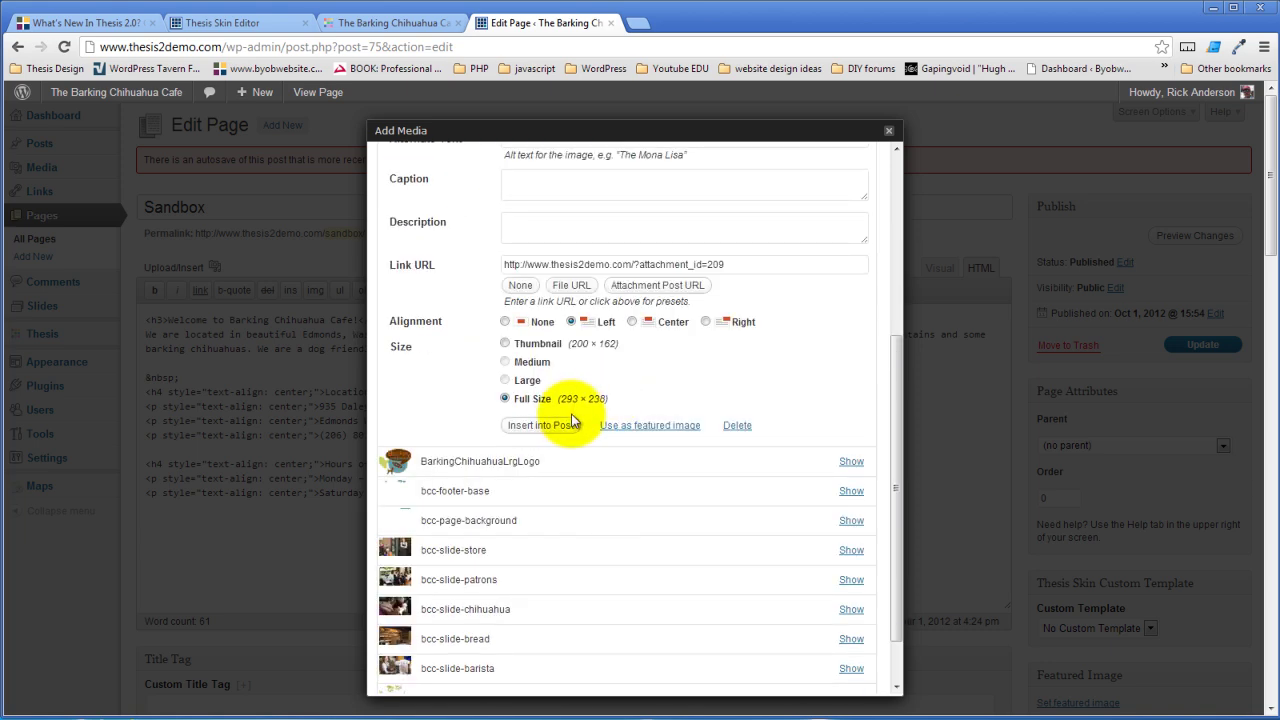
{"action": "scroll", "coordinate": [758, 390], "scroll_direction": "up", "scroll_amount": 2}
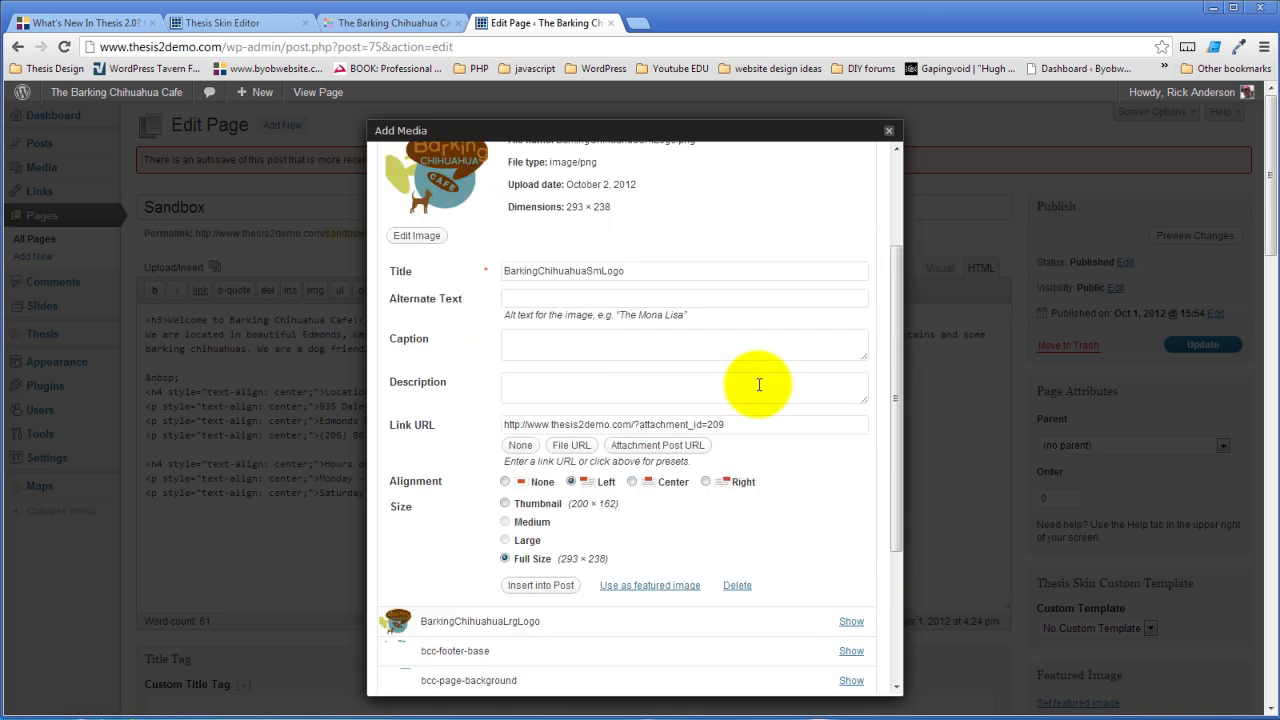
{"action": "left_click_drag", "start_coordinate": [662, 272], "coordinate": [520, 274]}
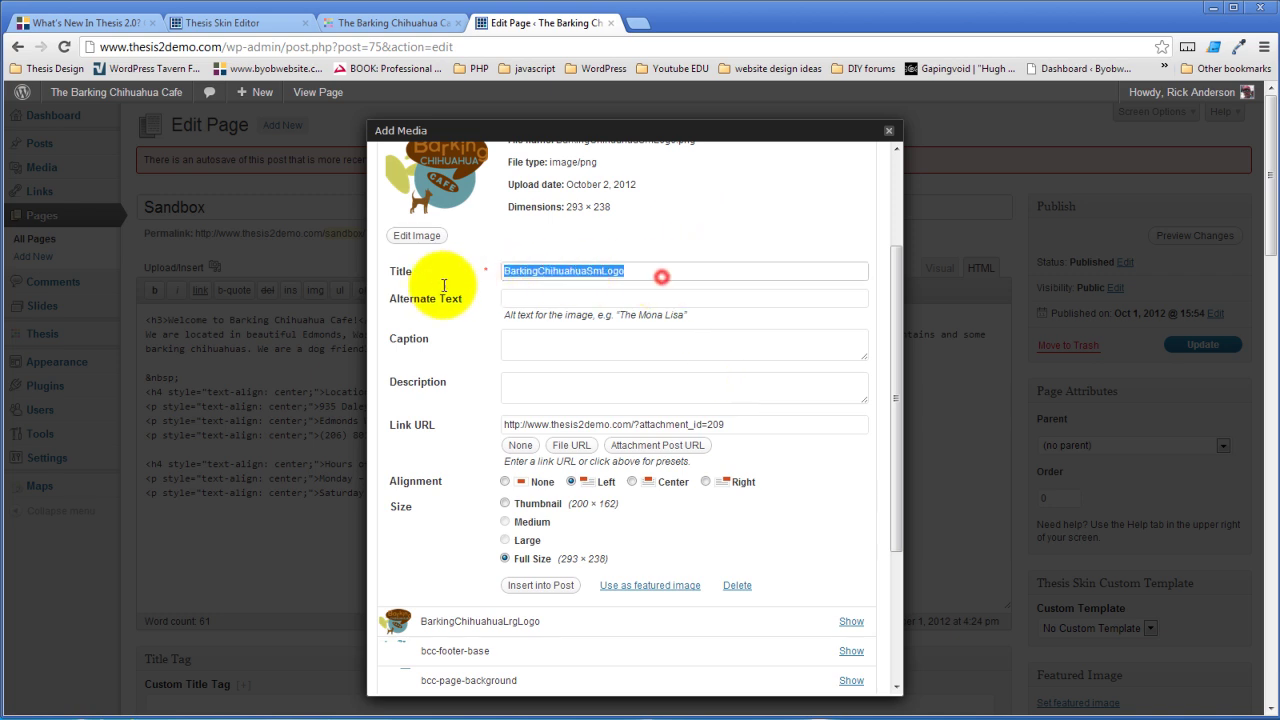
{"action": "type", "text": "Go Back to Our Home Page"}
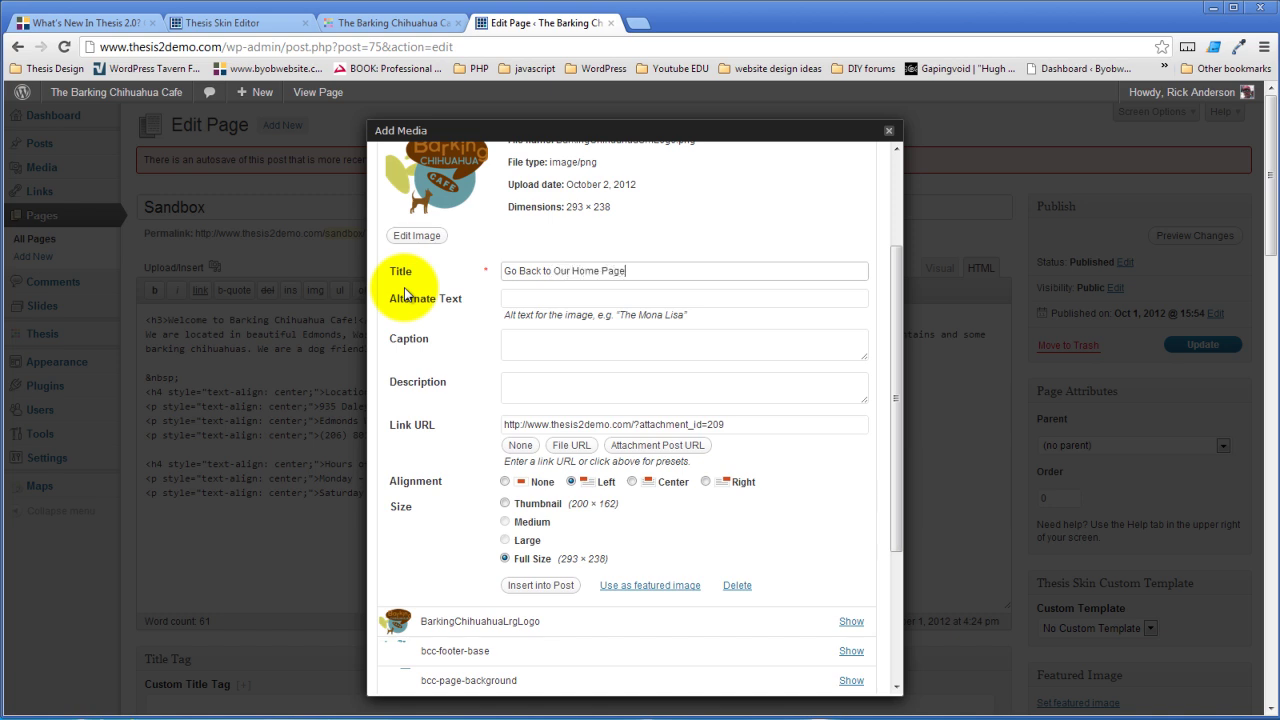
{"action": "left_click", "coordinate": [542, 297]}
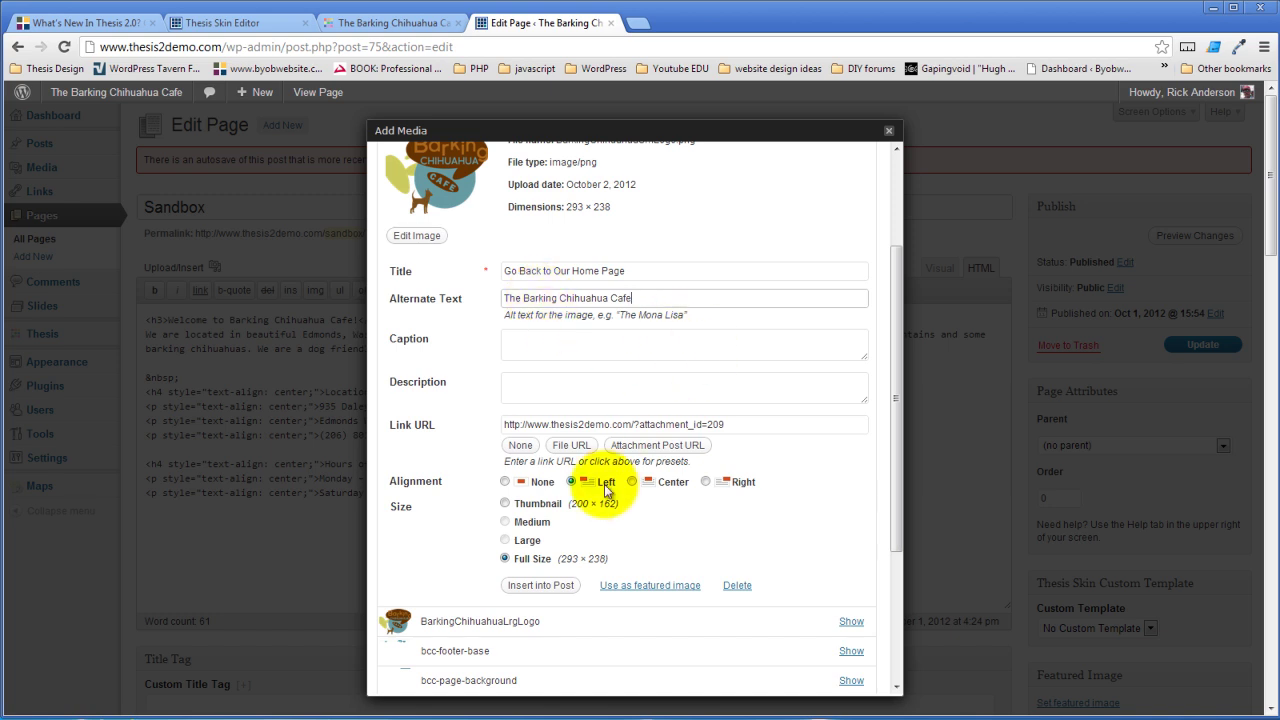
{"action": "left_click_drag", "start_coordinate": [635, 424], "coordinate": [723, 417]}
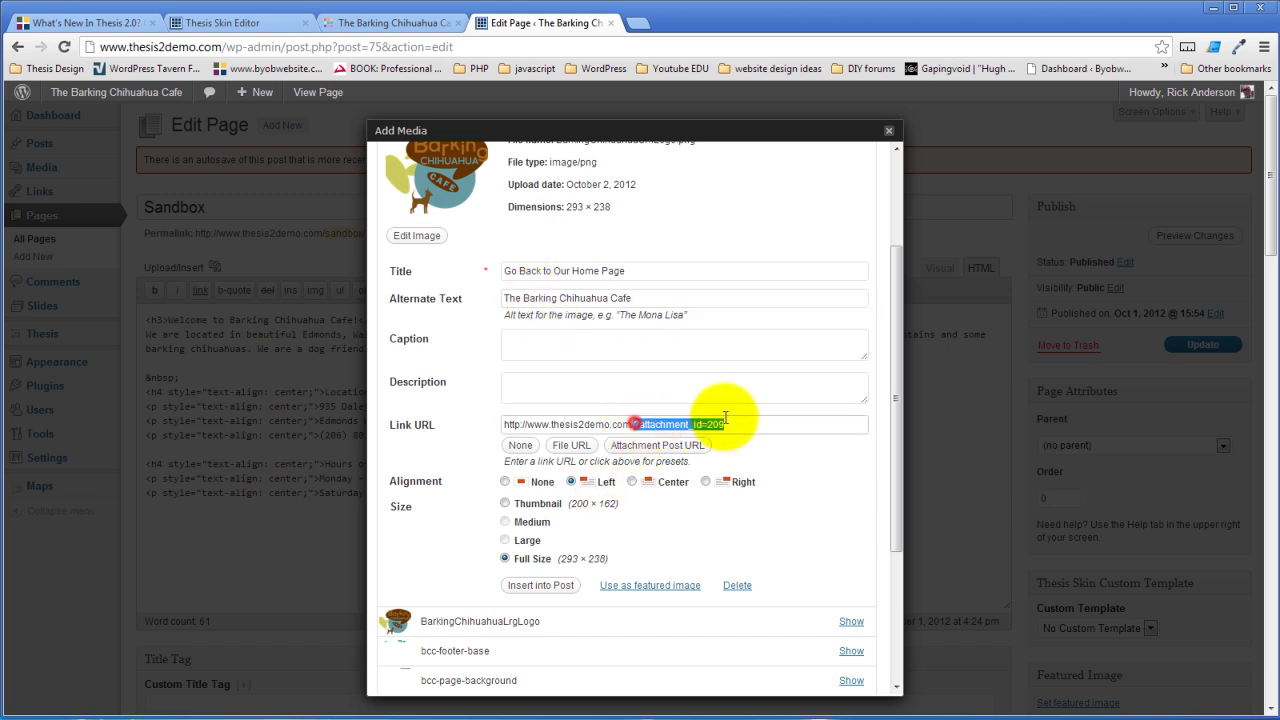
{"action": "key", "text": "Delete"}
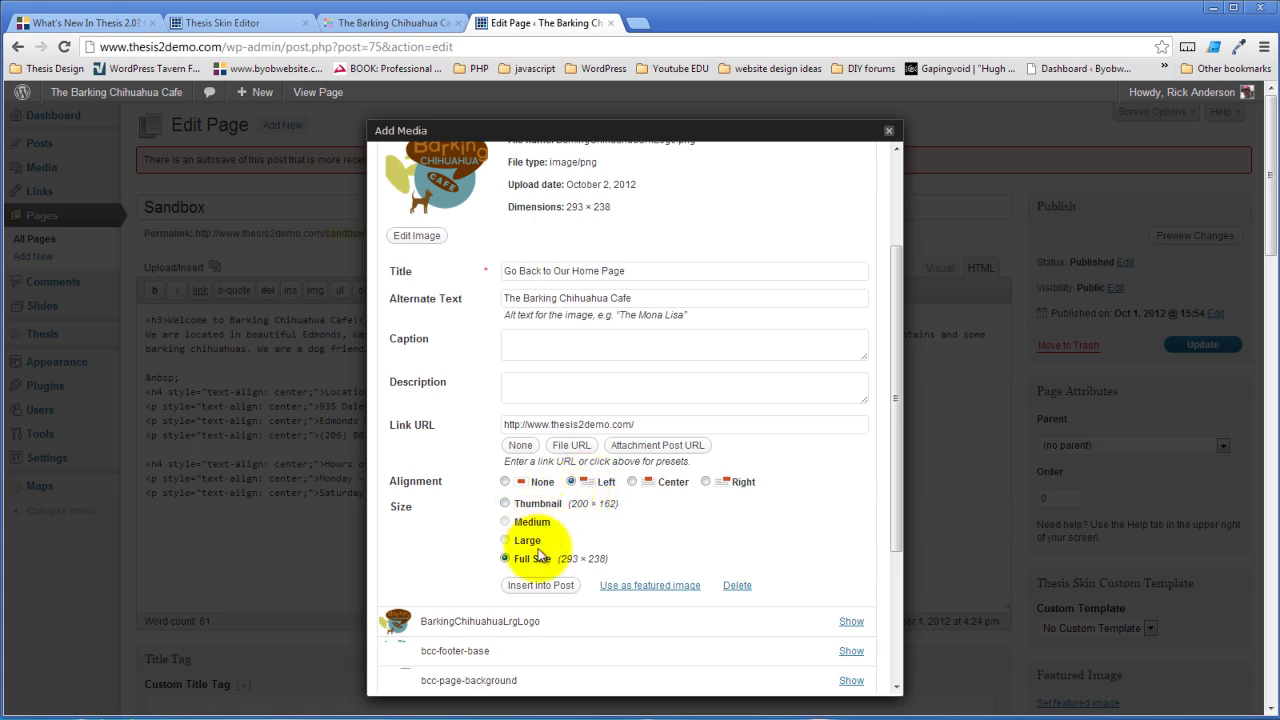
{"action": "left_click", "coordinate": [548, 588]}
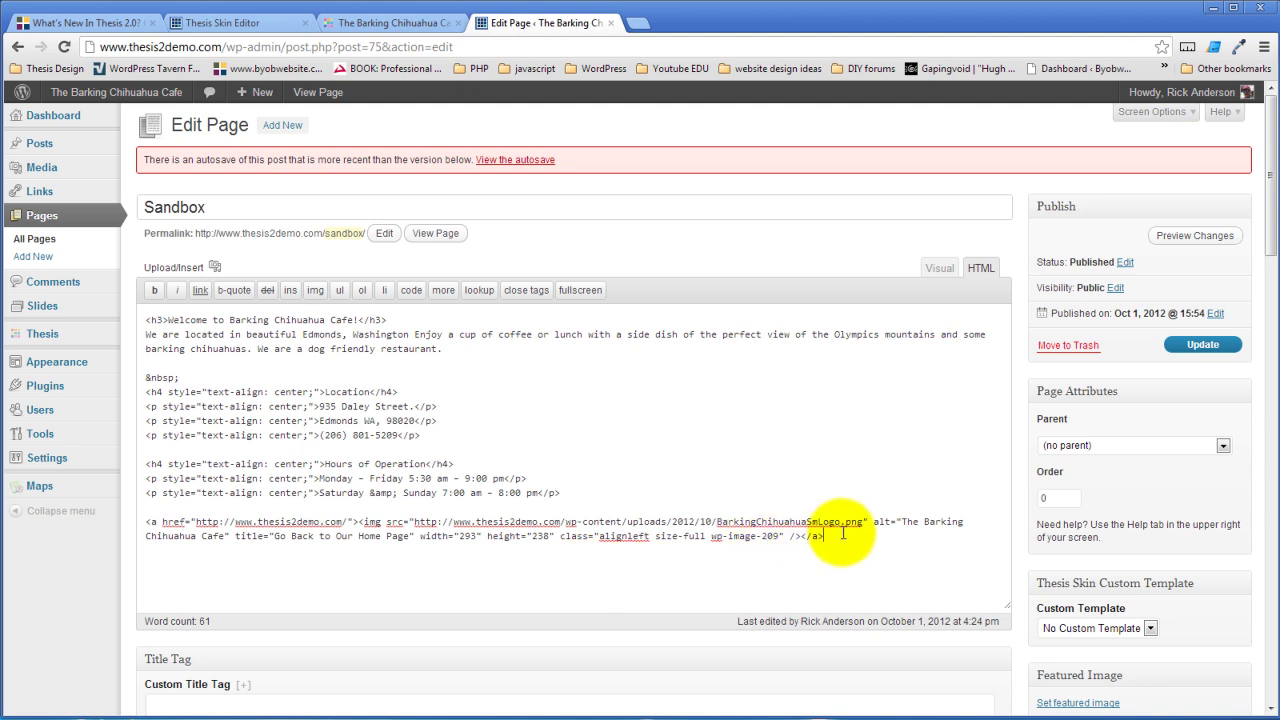
Copy the linked logo image's HTML from the Sandbox page and return to the Thesis Skin Editor
{"action": "left_click_drag", "start_coordinate": [838, 537], "coordinate": [133, 522]}
{"action": "key", "text": "ctrl+c"}
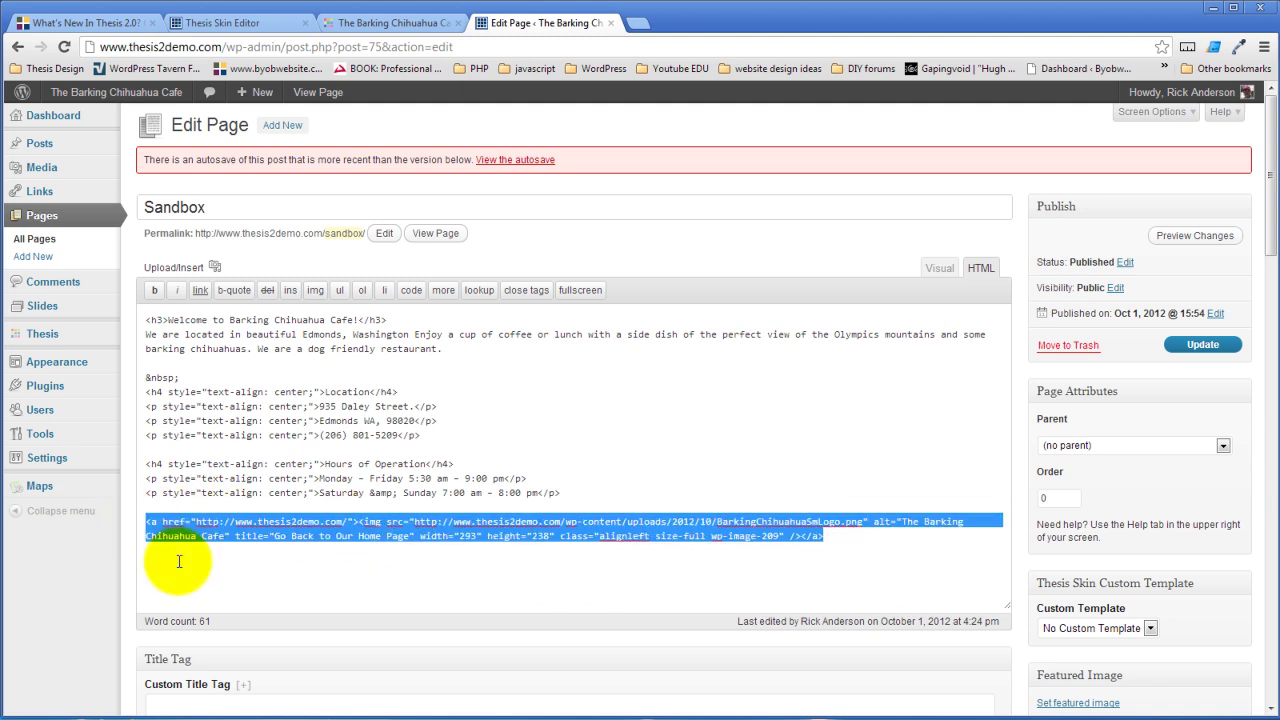
{"action": "left_click", "coordinate": [400, 24]}
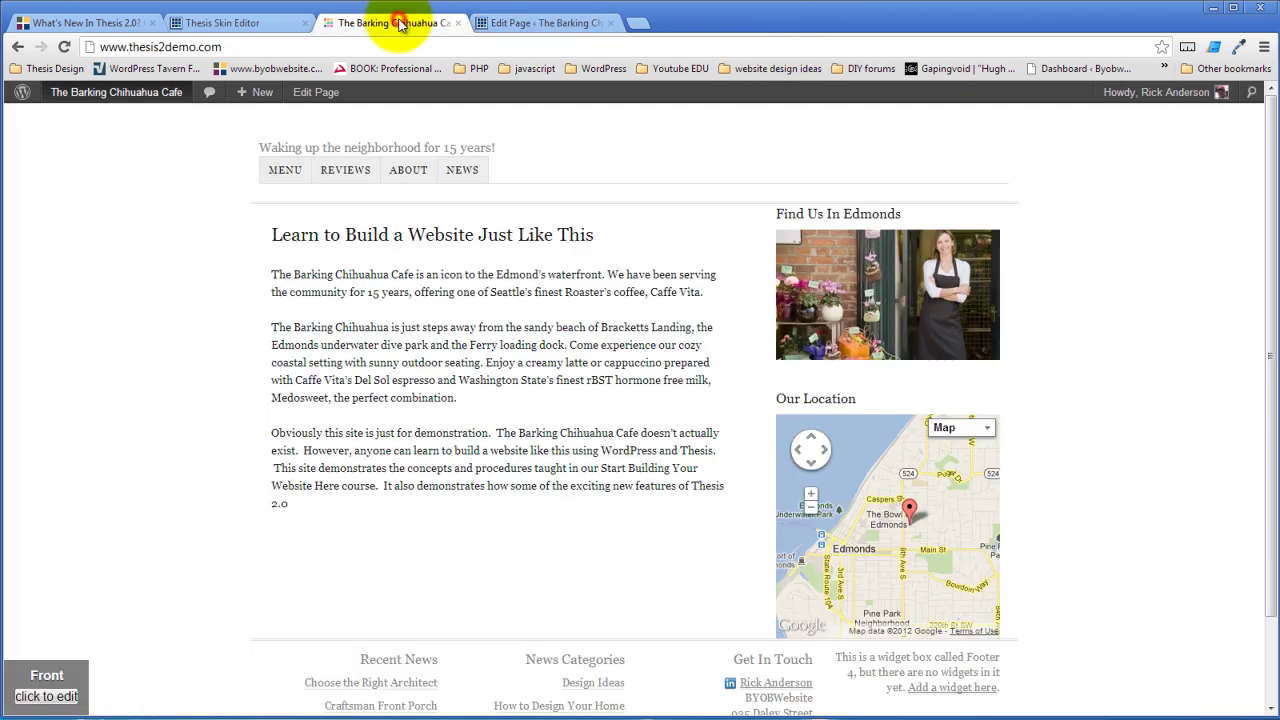
{"action": "left_click", "coordinate": [225, 22]}
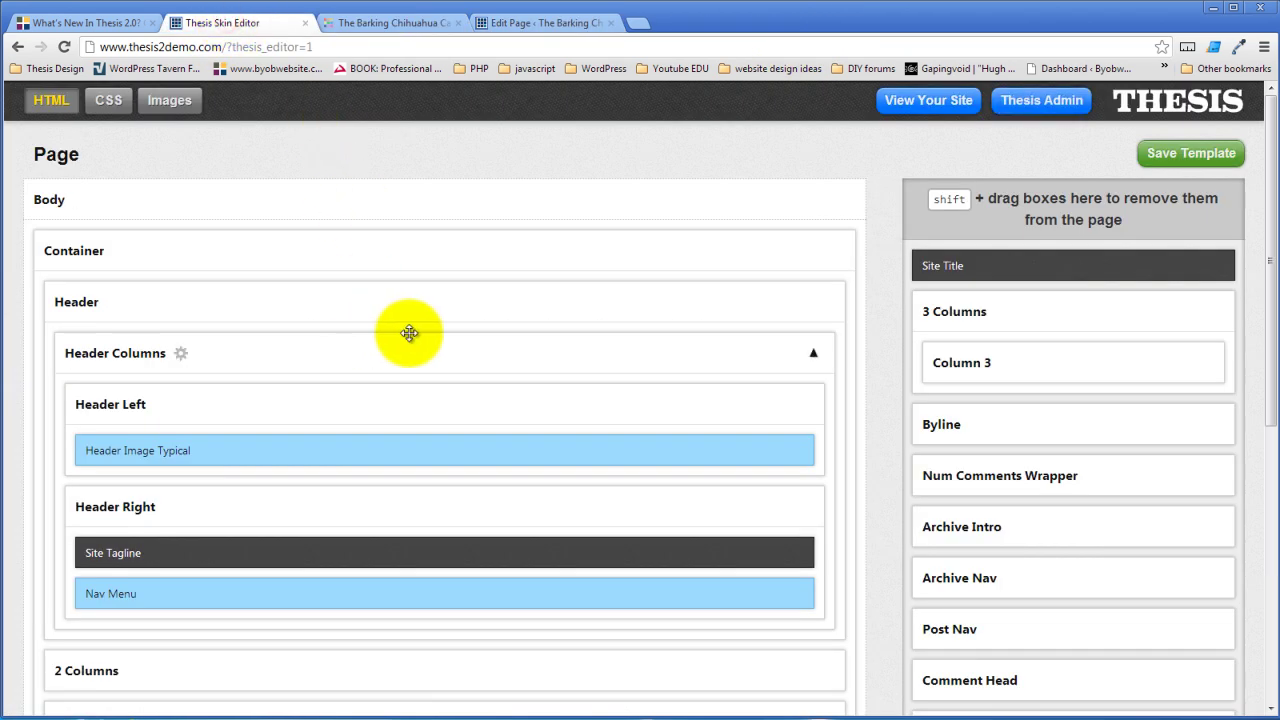
Paste the copied logo HTML into the Header Image Typical text box and save the Page template
{"action": "mouse_move", "coordinate": [106, 452]}
{"action": "left_click", "coordinate": [208, 452]}
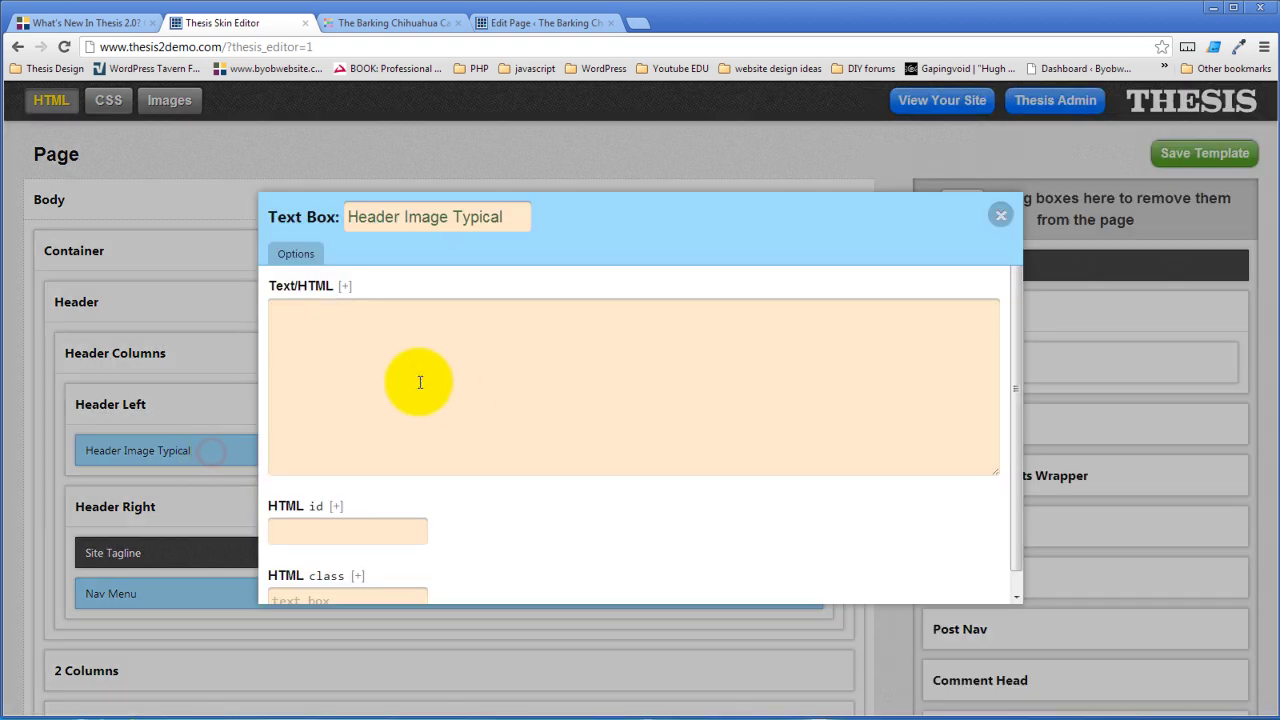
{"action": "left_click", "coordinate": [406, 365]}
{"action": "key", "text": "ctrl+v"}
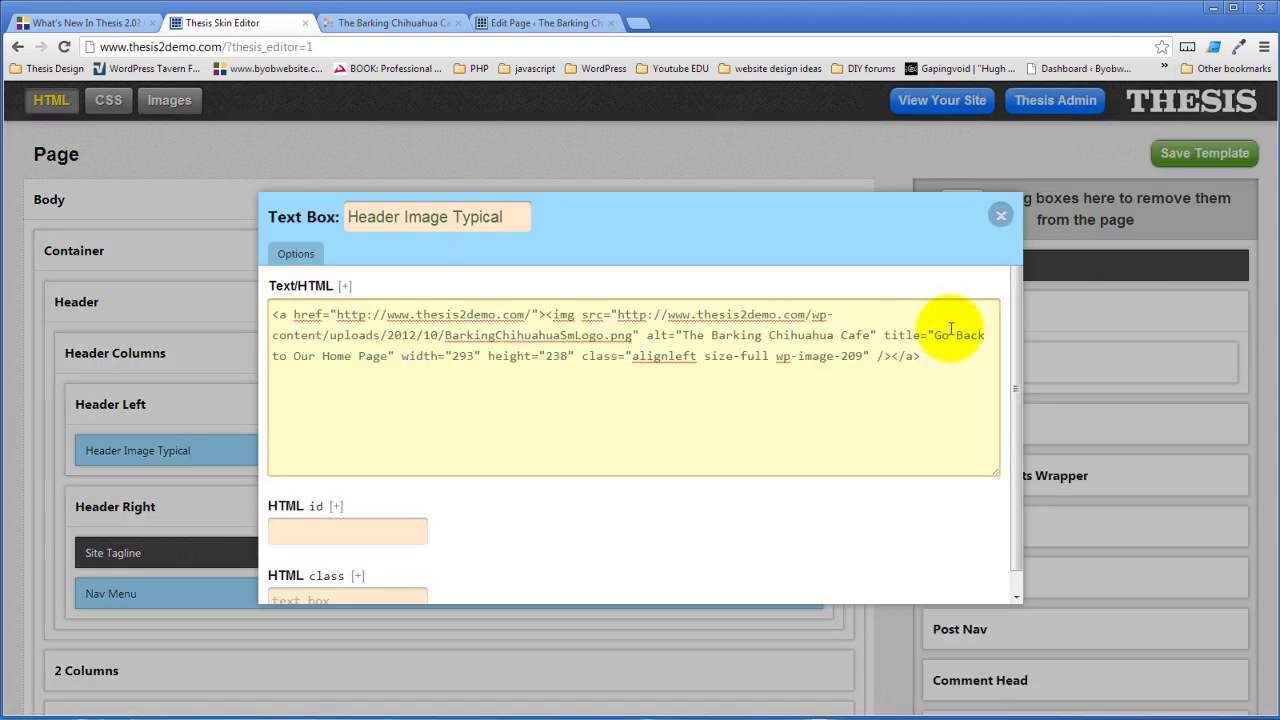
{"action": "left_click", "coordinate": [897, 423]}
{"action": "left_click", "coordinate": [889, 475]}
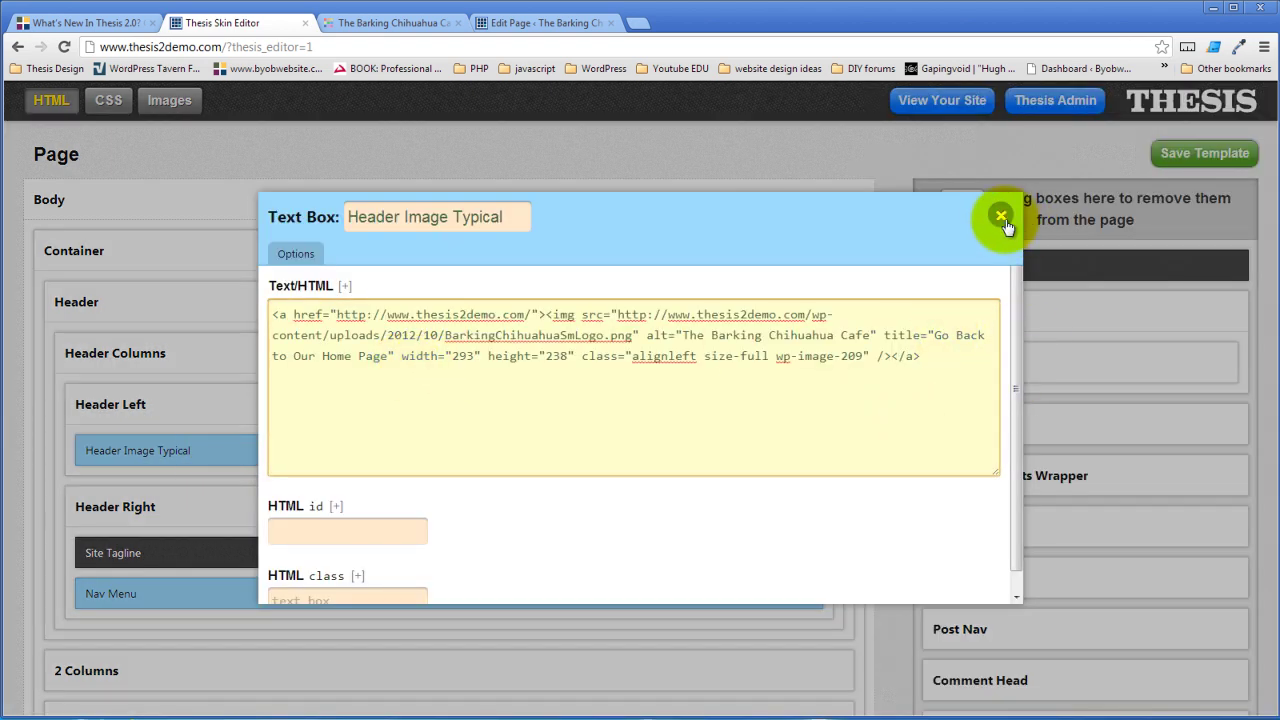
{"action": "left_click", "coordinate": [1001, 217]}
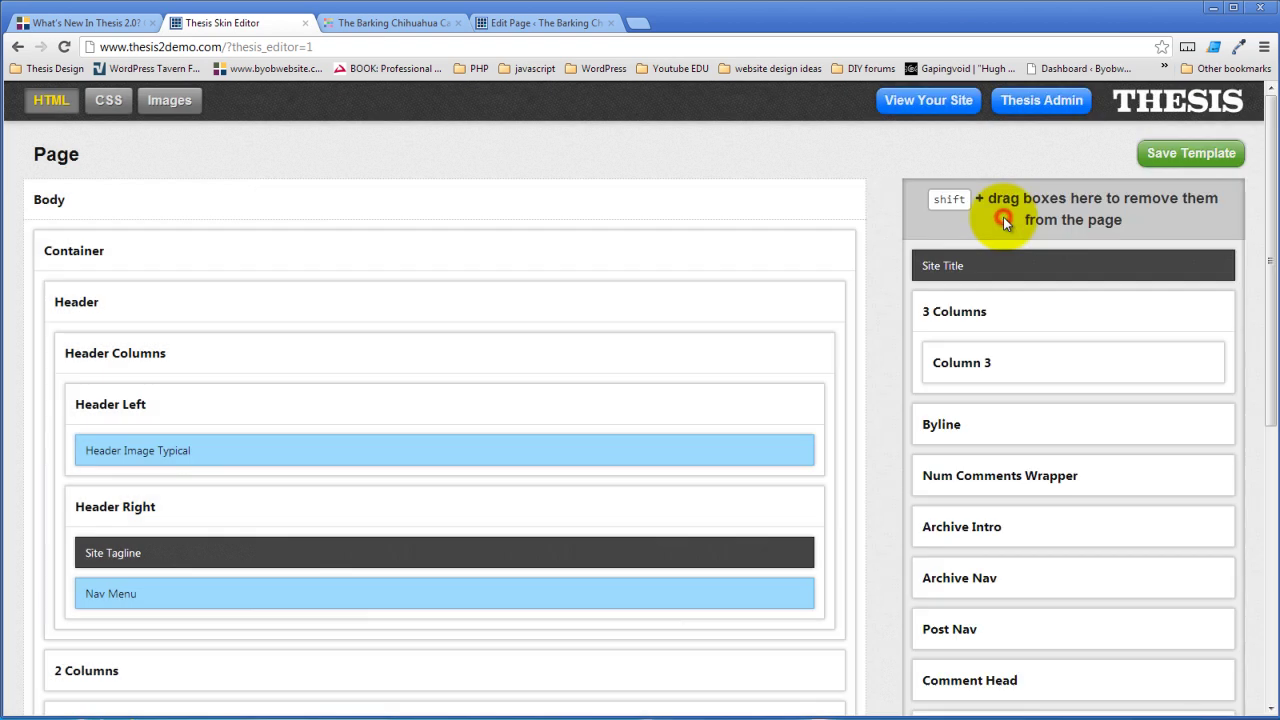
{"action": "left_click", "coordinate": [1193, 160]}
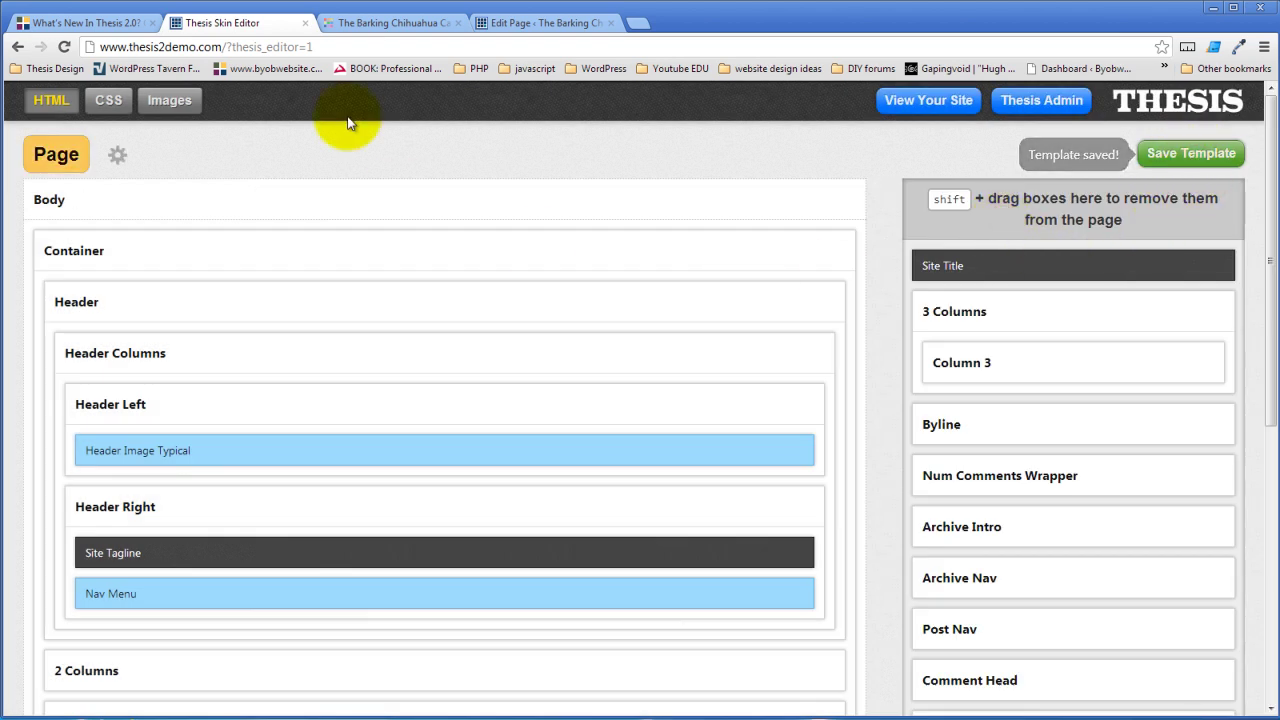
Reload the cafe site and open its Reviews and Menu pages to examine the logo in the header
{"action": "left_click", "coordinate": [410, 22]}
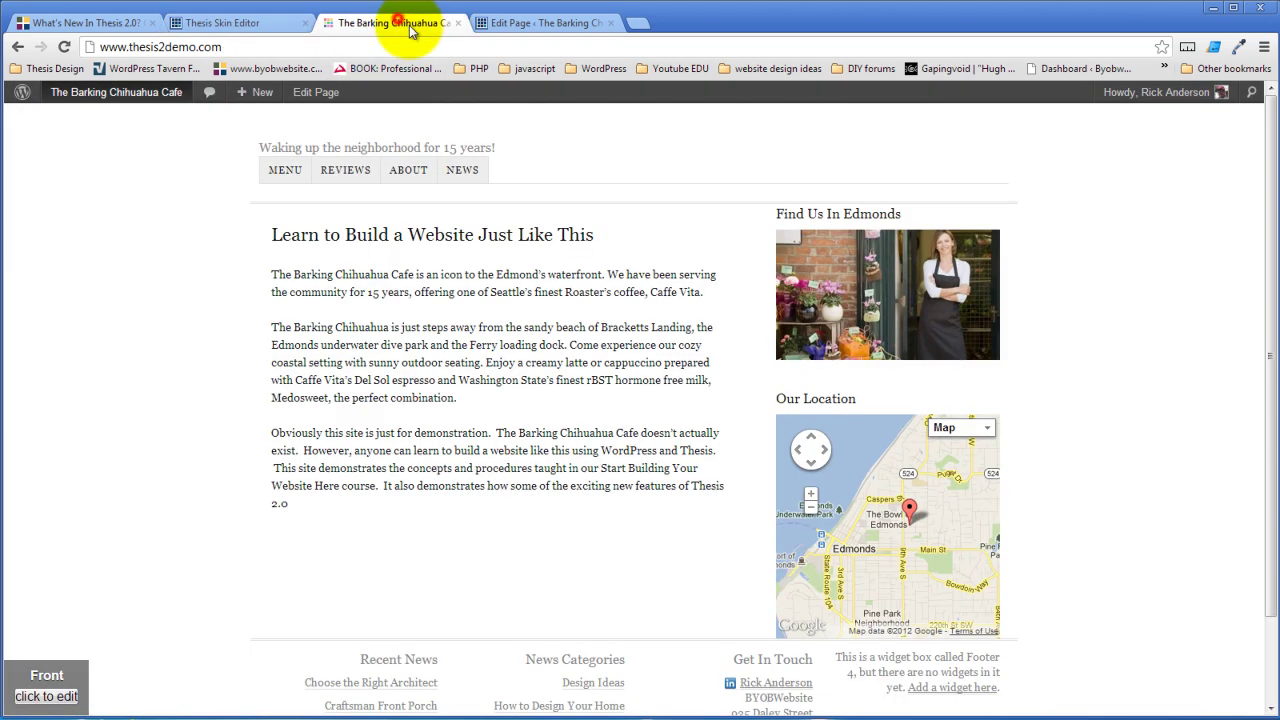
{"action": "left_click", "coordinate": [66, 46]}
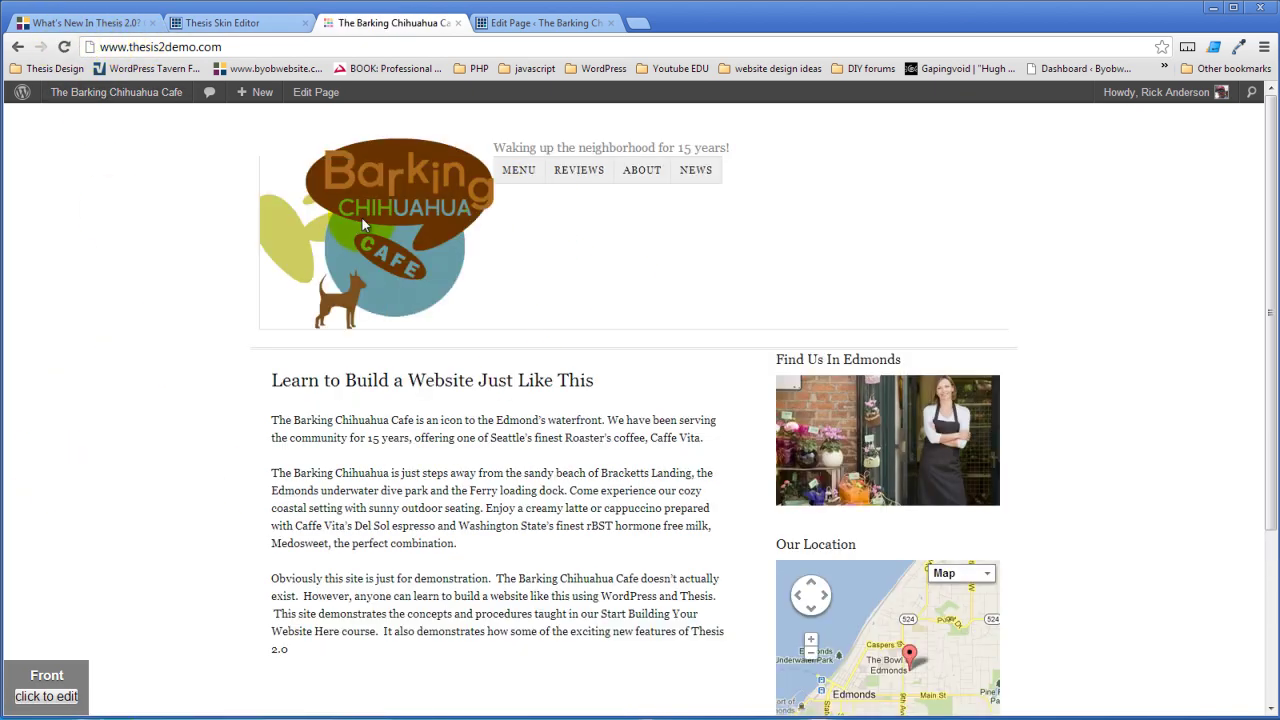
{"action": "left_click", "coordinate": [580, 169]}
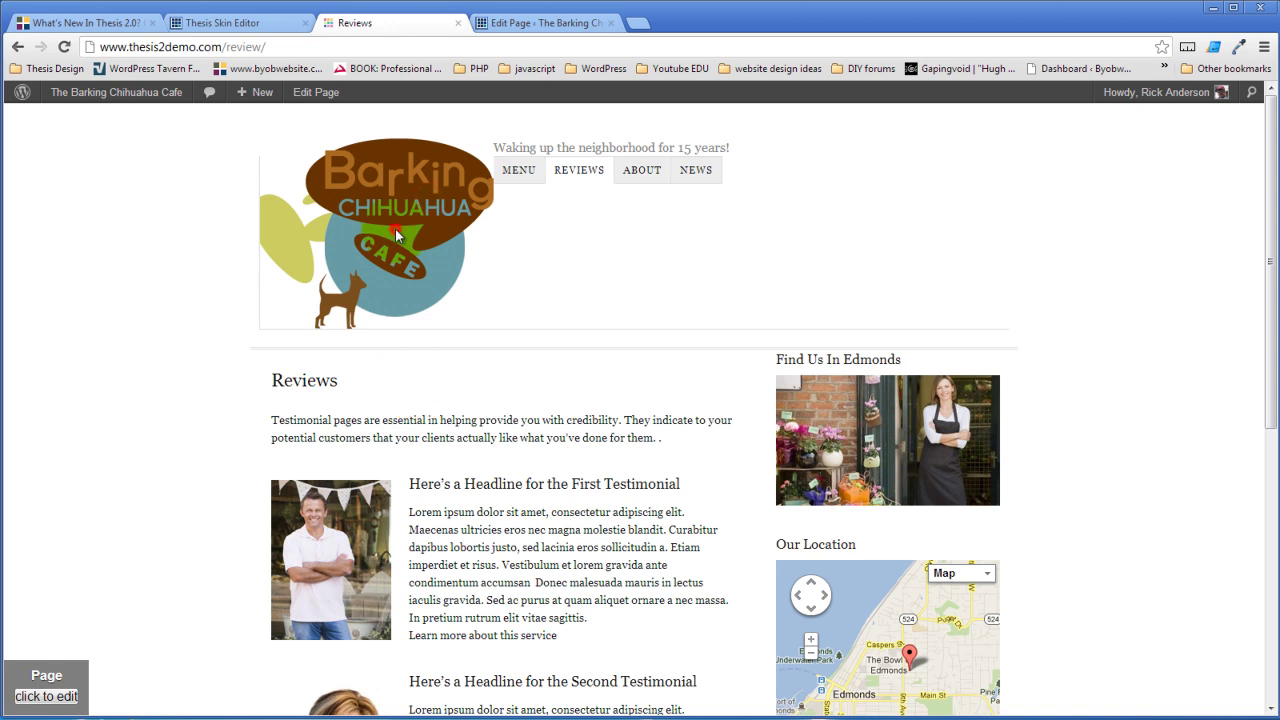
{"action": "left_click", "coordinate": [514, 176]}
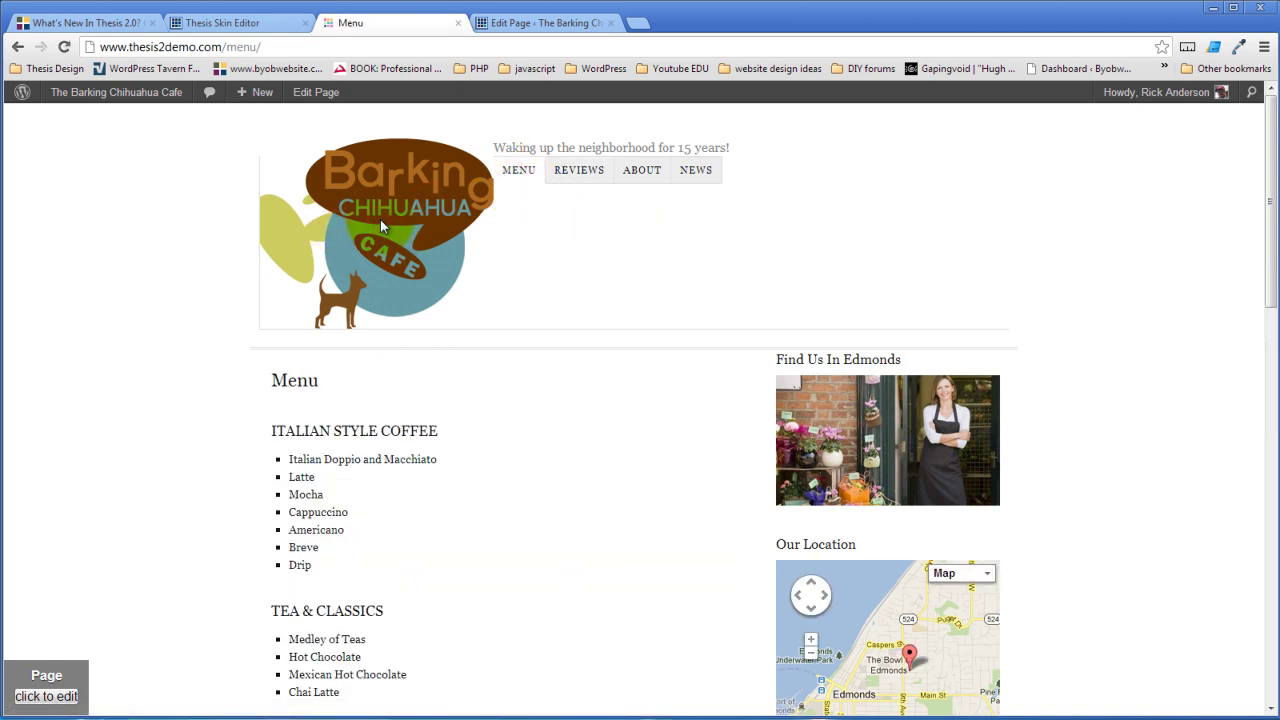
Return to the Thesis Skin Editor and review the HTML in the Header Image Typical text box
{"action": "left_click", "coordinate": [243, 22]}
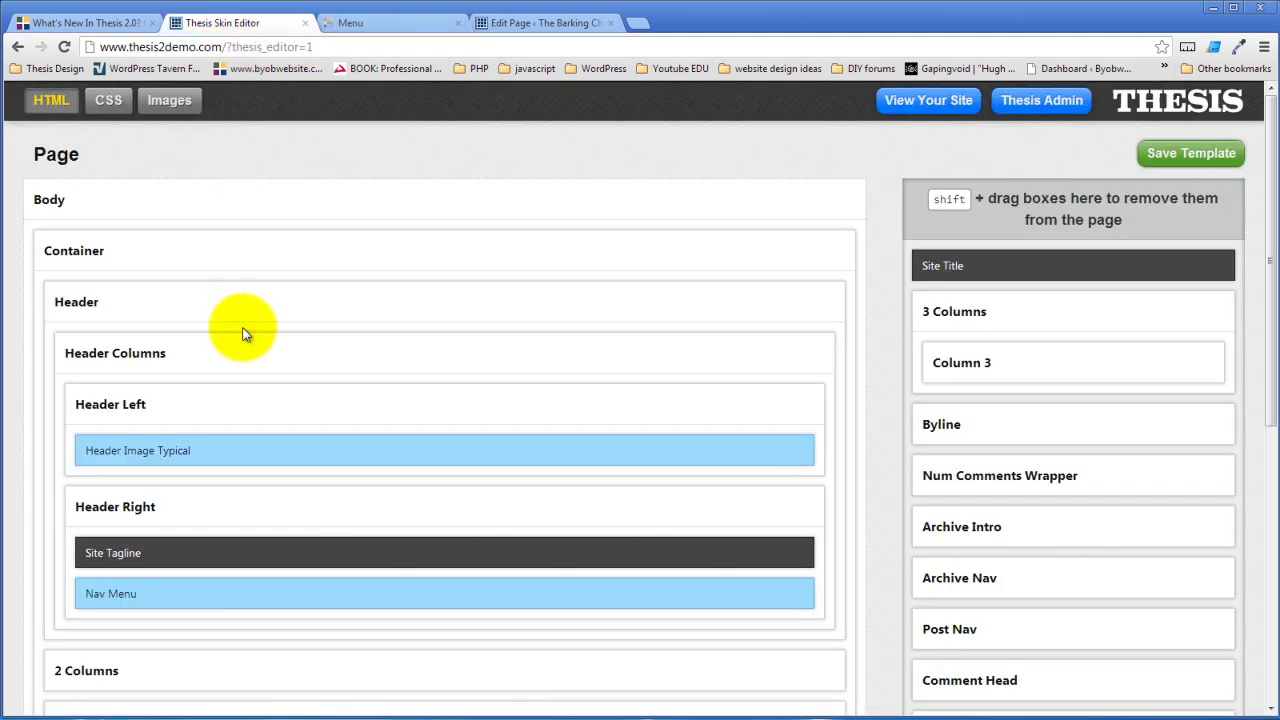
{"action": "left_click", "coordinate": [207, 452]}
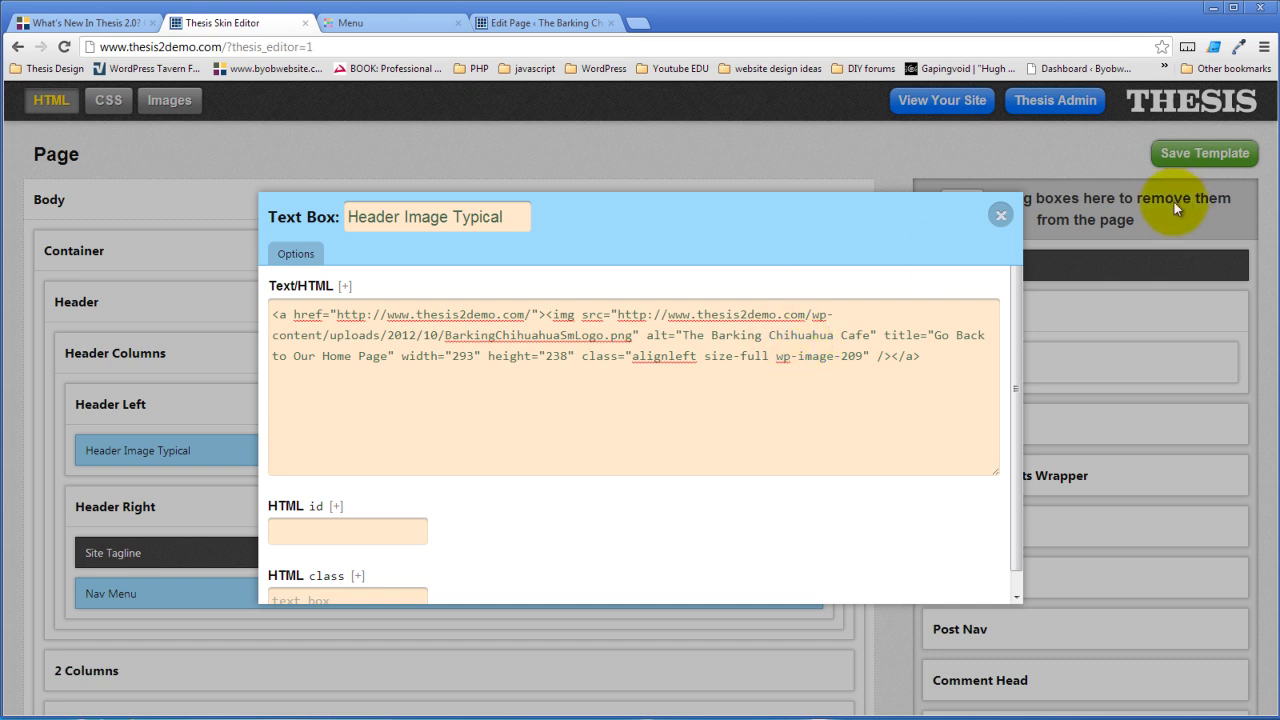
{"action": "left_click", "coordinate": [998, 216]}
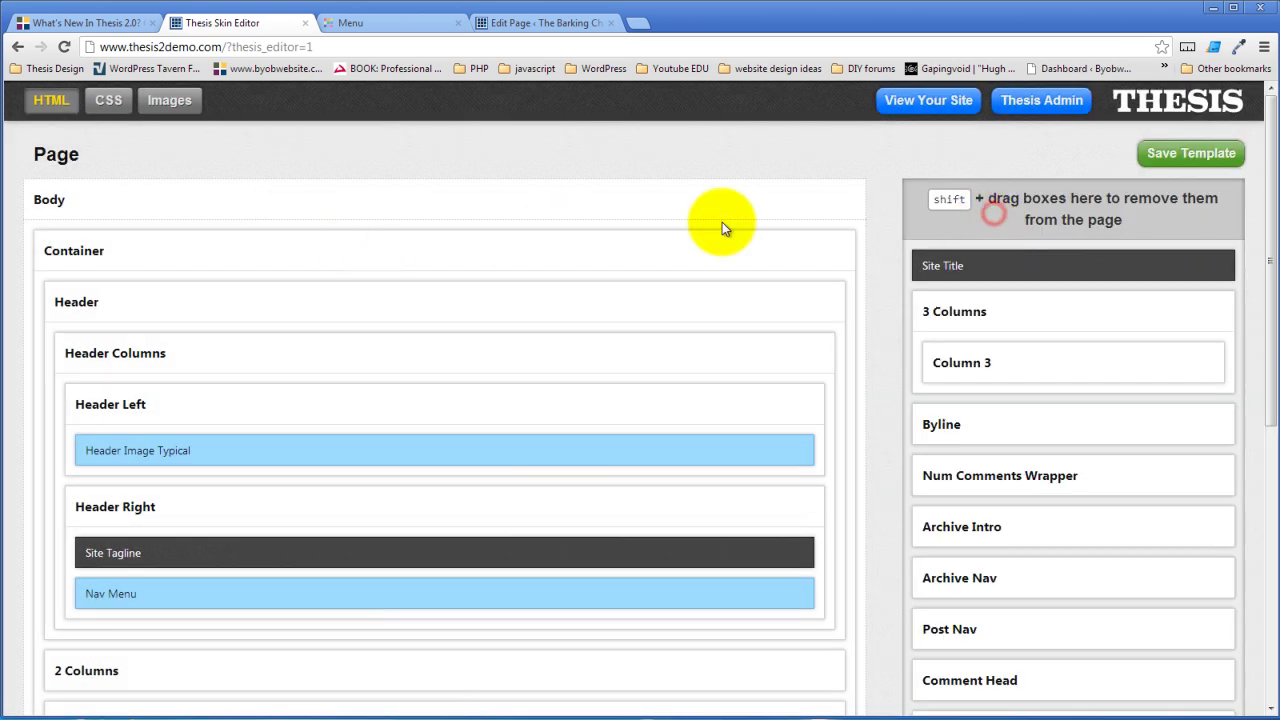
Review the Skin CSS, copy the reference header_columns_typ from the Header Columns Typical package, and close the package unchanged
{"action": "left_click", "coordinate": [107, 101]}
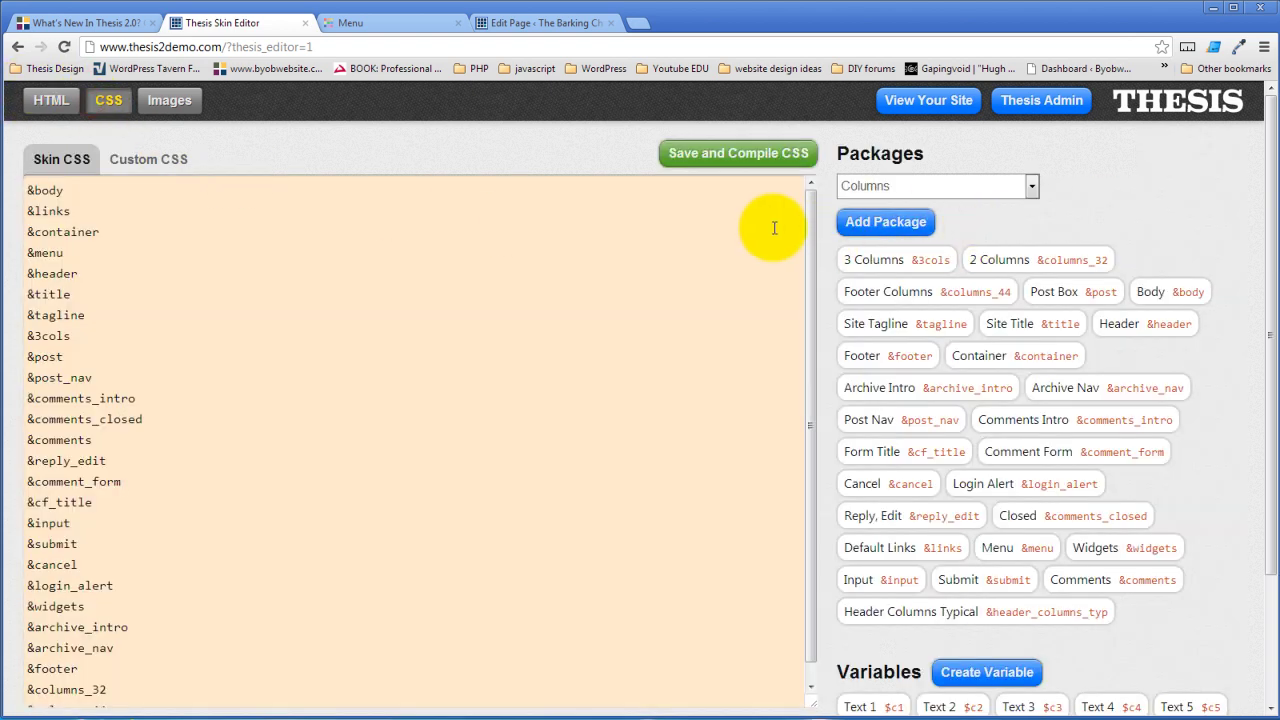
{"action": "scroll", "coordinate": [464, 447], "scroll_direction": "down", "scroll_amount": 2}
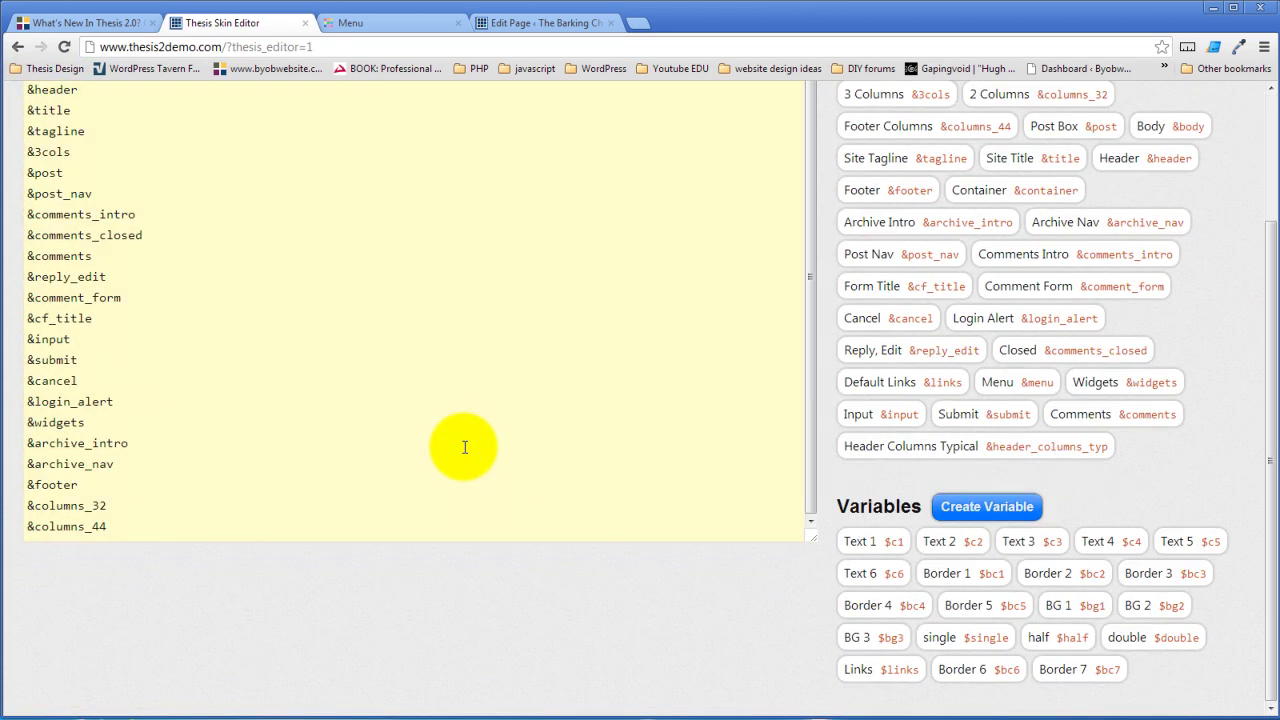
{"action": "scroll", "coordinate": [260, 510], "scroll_direction": "up", "scroll_amount": 1}
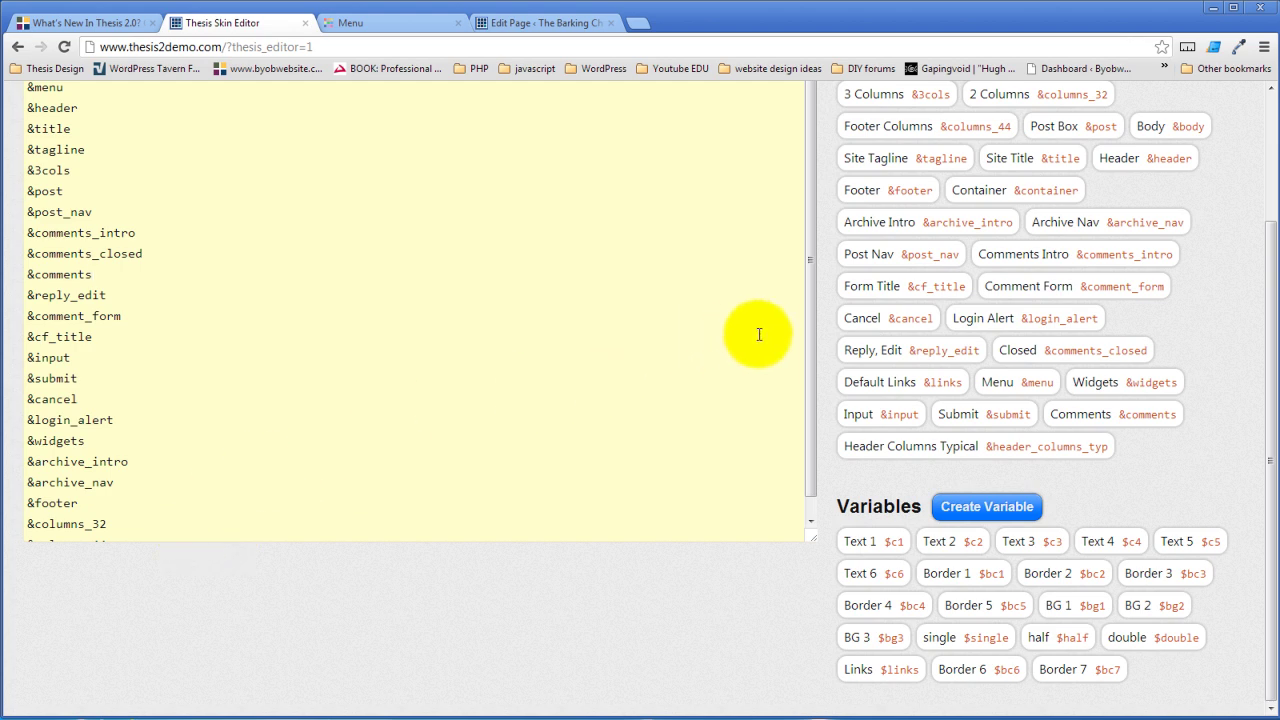
{"action": "scroll", "coordinate": [812, 333], "scroll_direction": "down", "scroll_amount": 1}
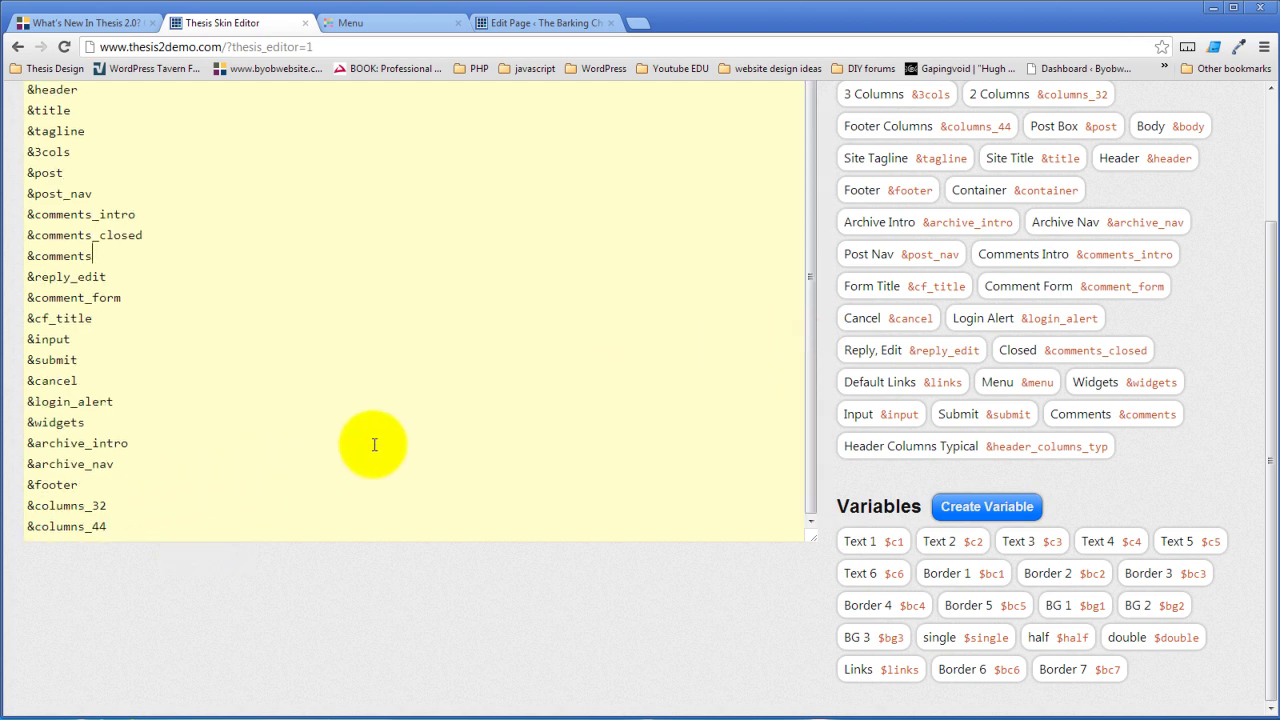
{"action": "scroll", "coordinate": [742, 603], "scroll_direction": "up", "scroll_amount": 3}
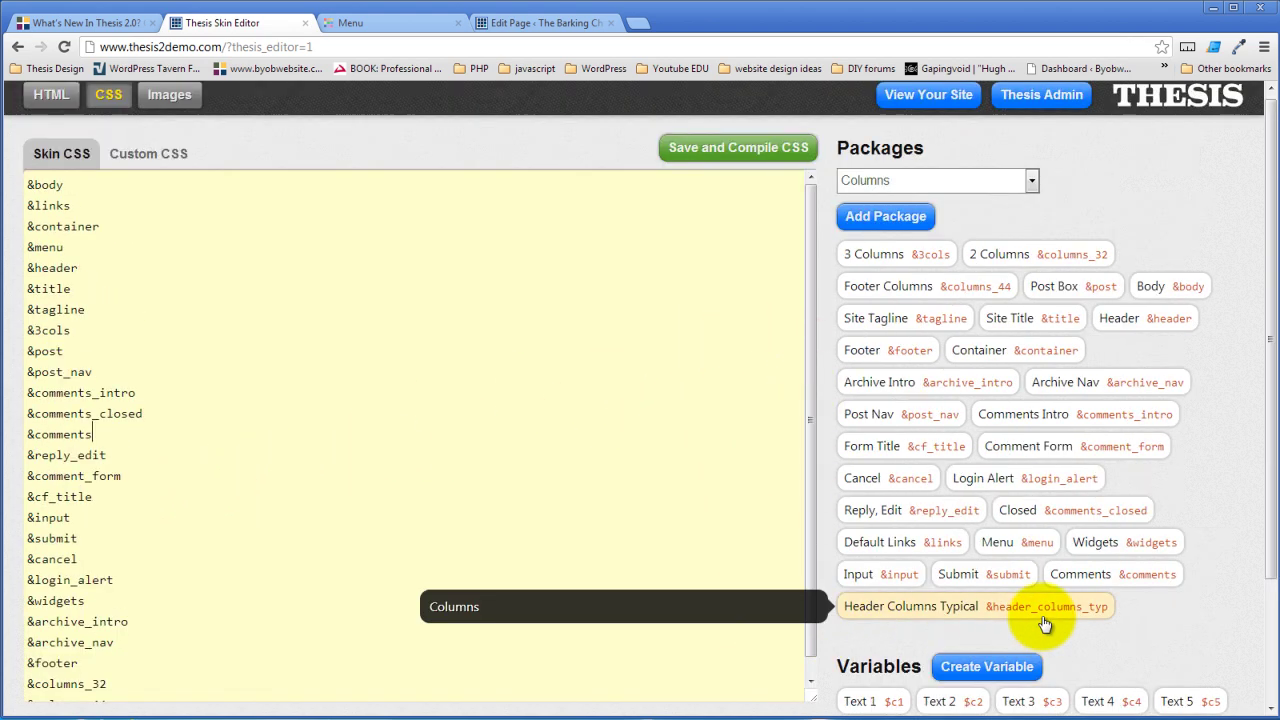
{"action": "left_click_drag", "start_coordinate": [1042, 615], "coordinate": [30, 520]}
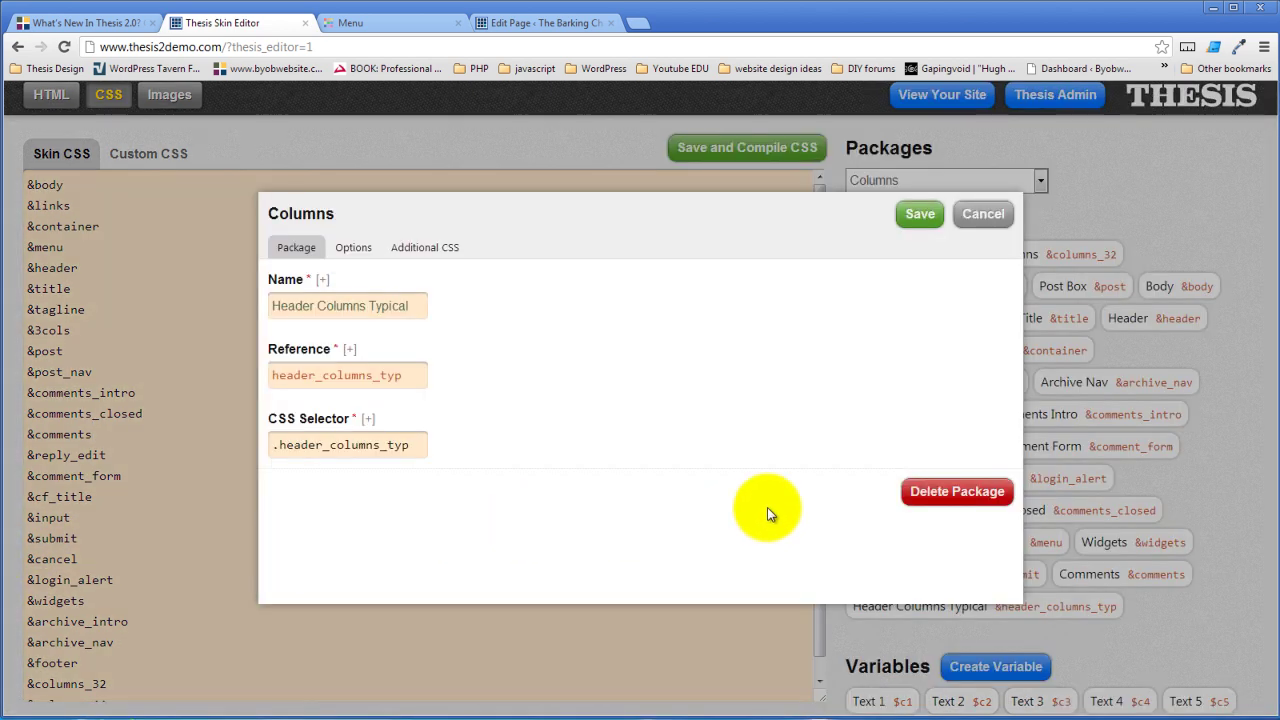
{"action": "left_click_drag", "start_coordinate": [413, 376], "coordinate": [190, 375]}
{"action": "key", "text": "ctrl+c"}
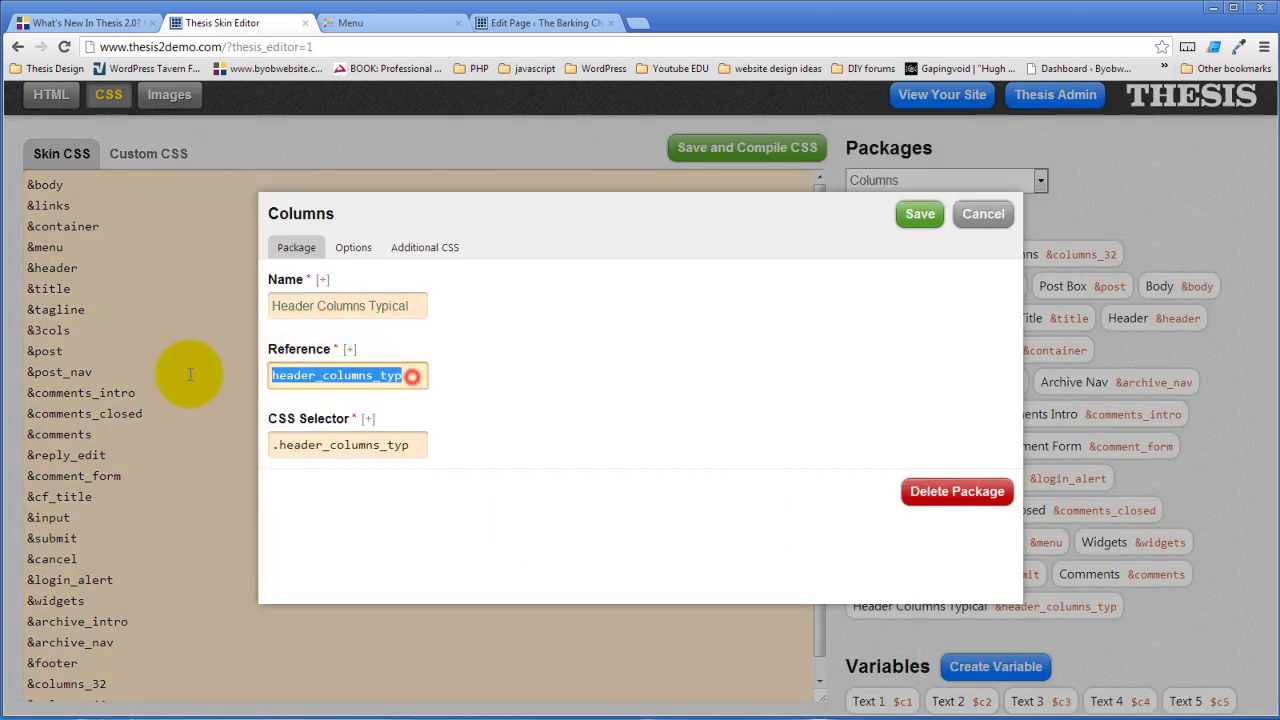
{"action": "left_click", "coordinate": [977, 211]}
Add the reference &header_columns_typ on a new line after &columns_44 at the end of the Skin CSS
{"action": "scroll", "coordinate": [278, 511], "scroll_direction": "down", "scroll_amount": 3}
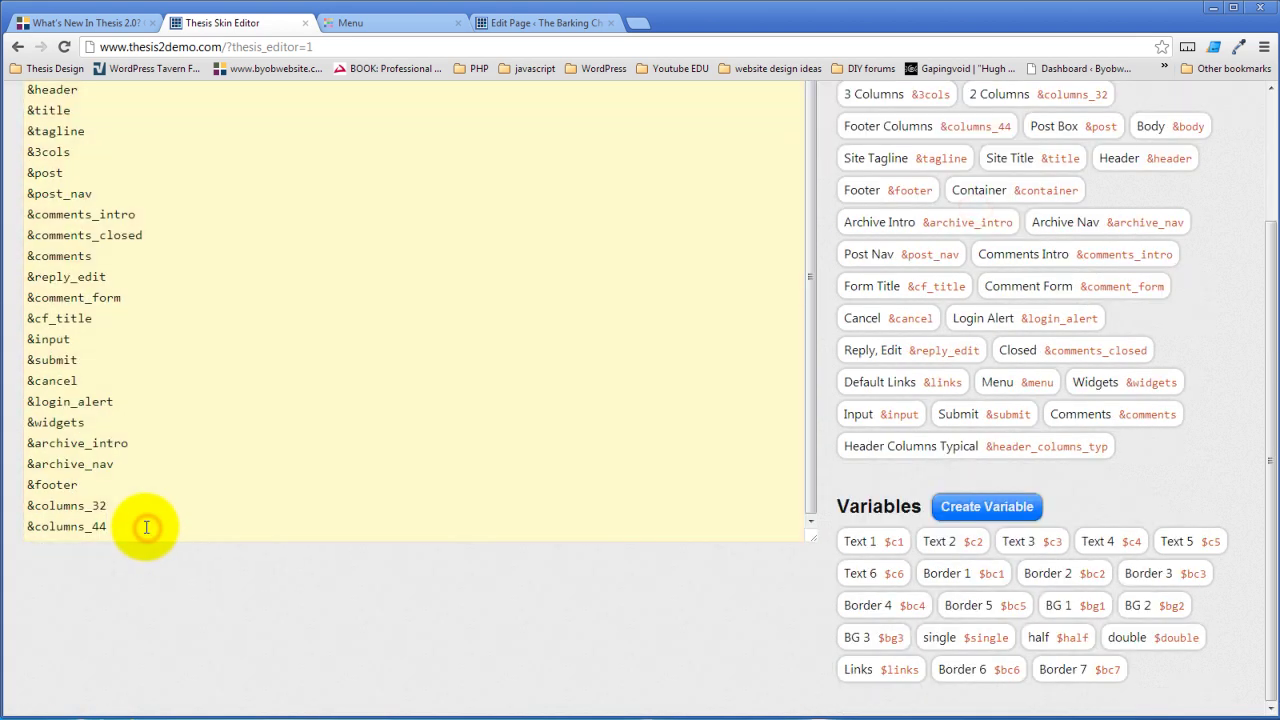
{"action": "left_click", "coordinate": [146, 527]}
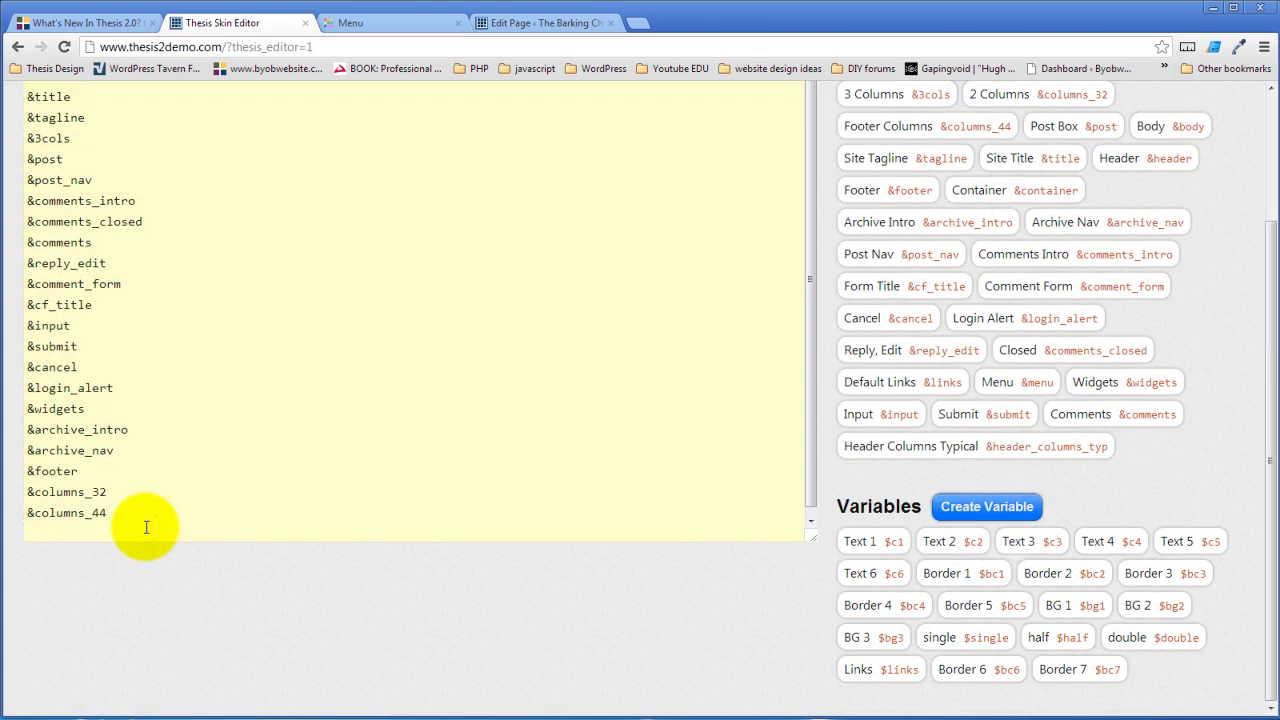
{"action": "type", "text": "&"}
{"action": "key", "text": "ctrl+v"}
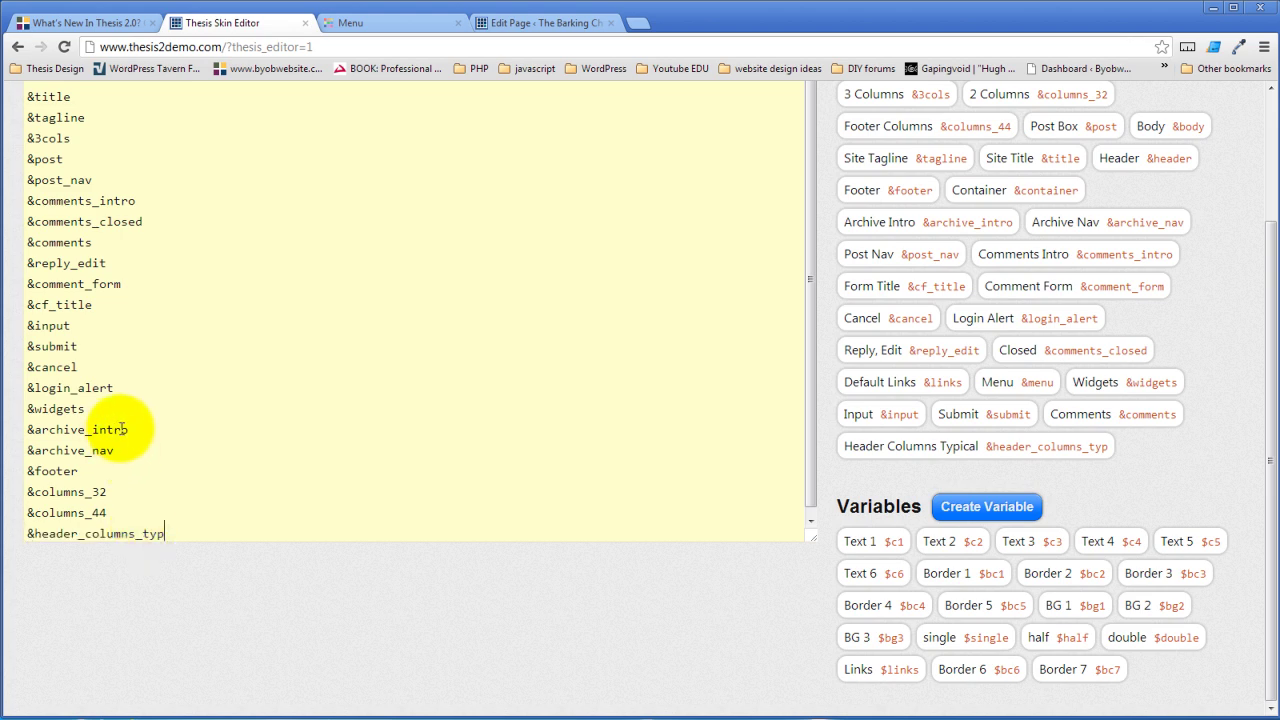
Save the Skin CSS and compile the new Thesis stylesheets
{"action": "scroll", "coordinate": [794, 394], "scroll_direction": "up", "scroll_amount": 3}
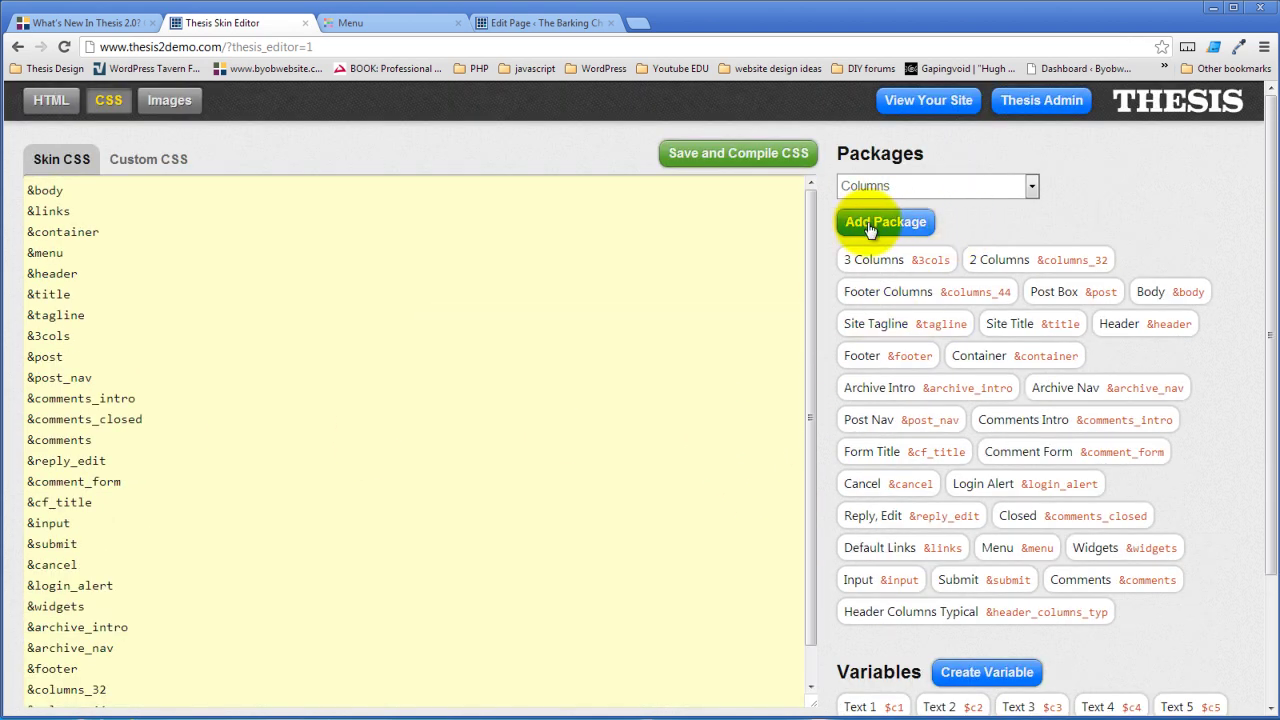
{"action": "left_click", "coordinate": [870, 224]}
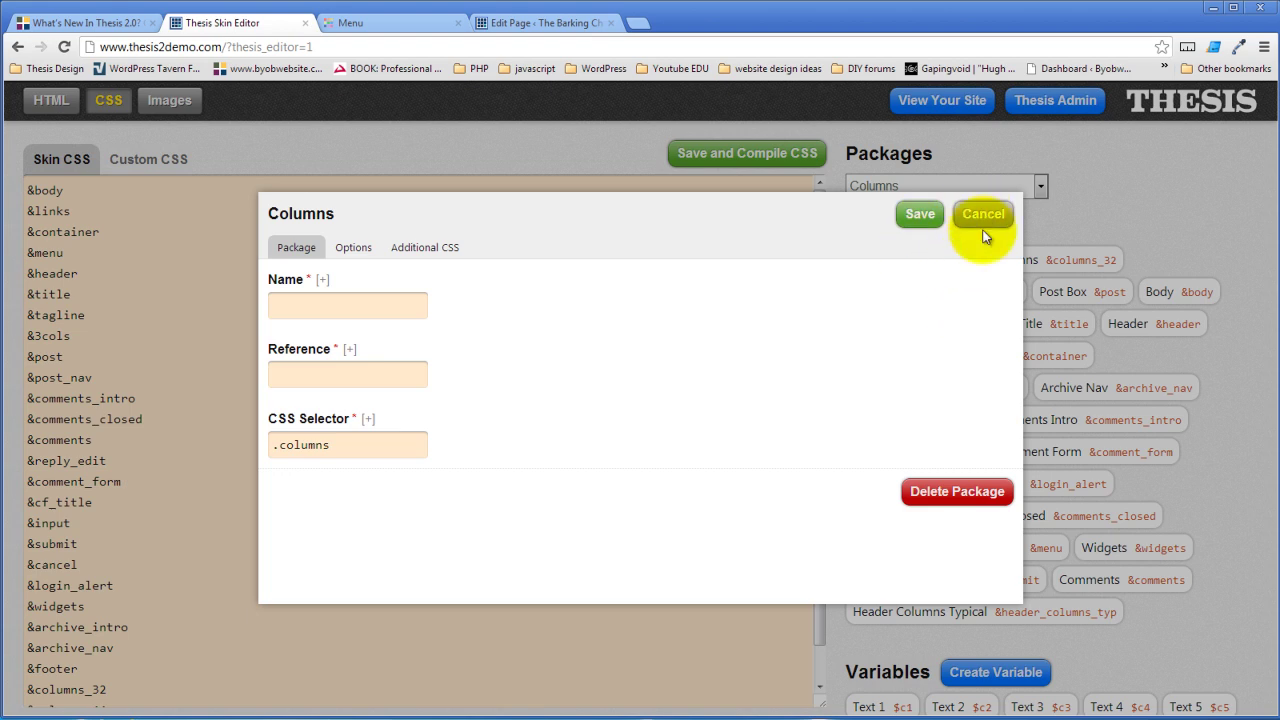
{"action": "left_click", "coordinate": [981, 214]}
{"action": "left_click", "coordinate": [710, 154]}
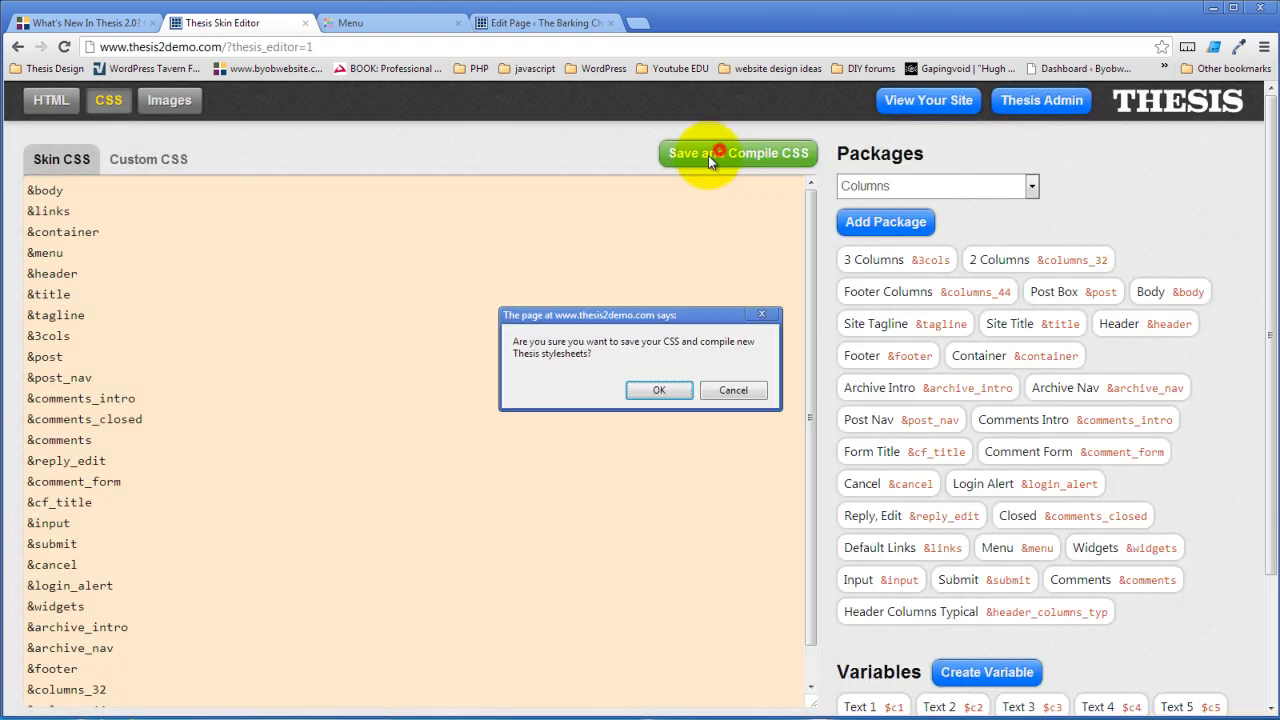
{"action": "left_click", "coordinate": [659, 390]}
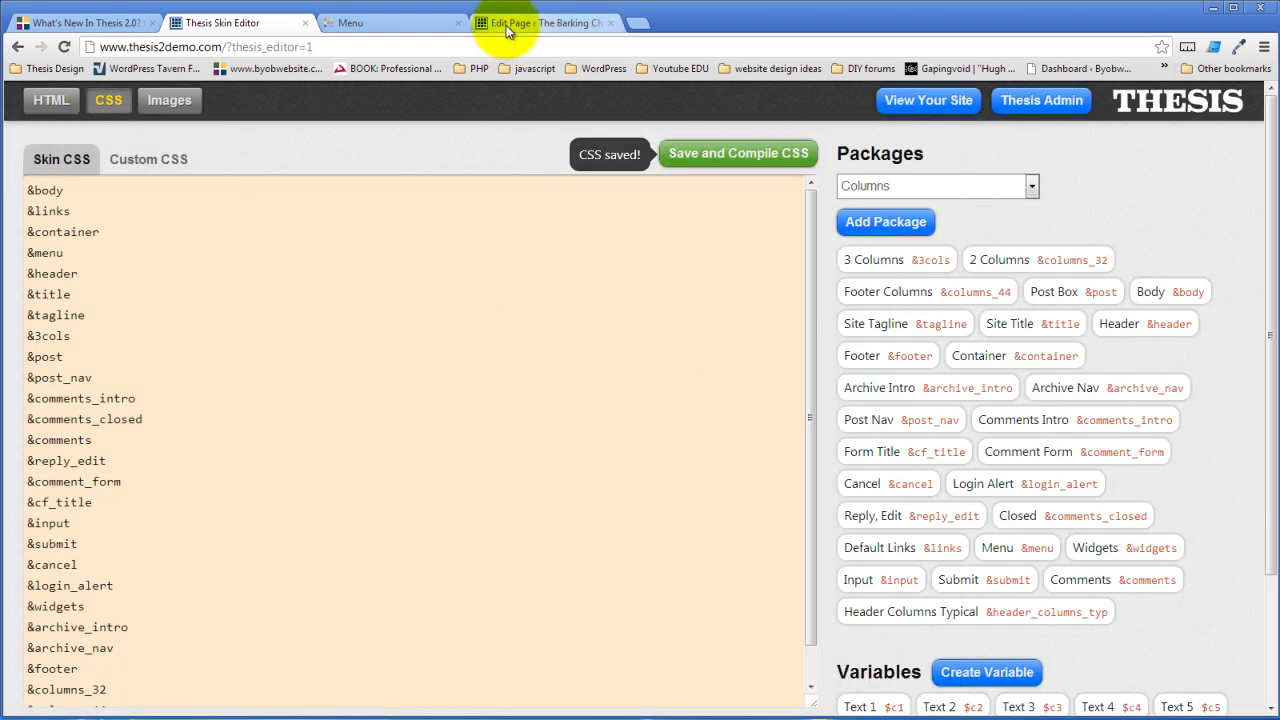
Reload the cafe site's Menu page to check the header columns, and test the logo's link to the front page
{"action": "left_click", "coordinate": [507, 25]}
{"action": "left_click", "coordinate": [349, 22]}
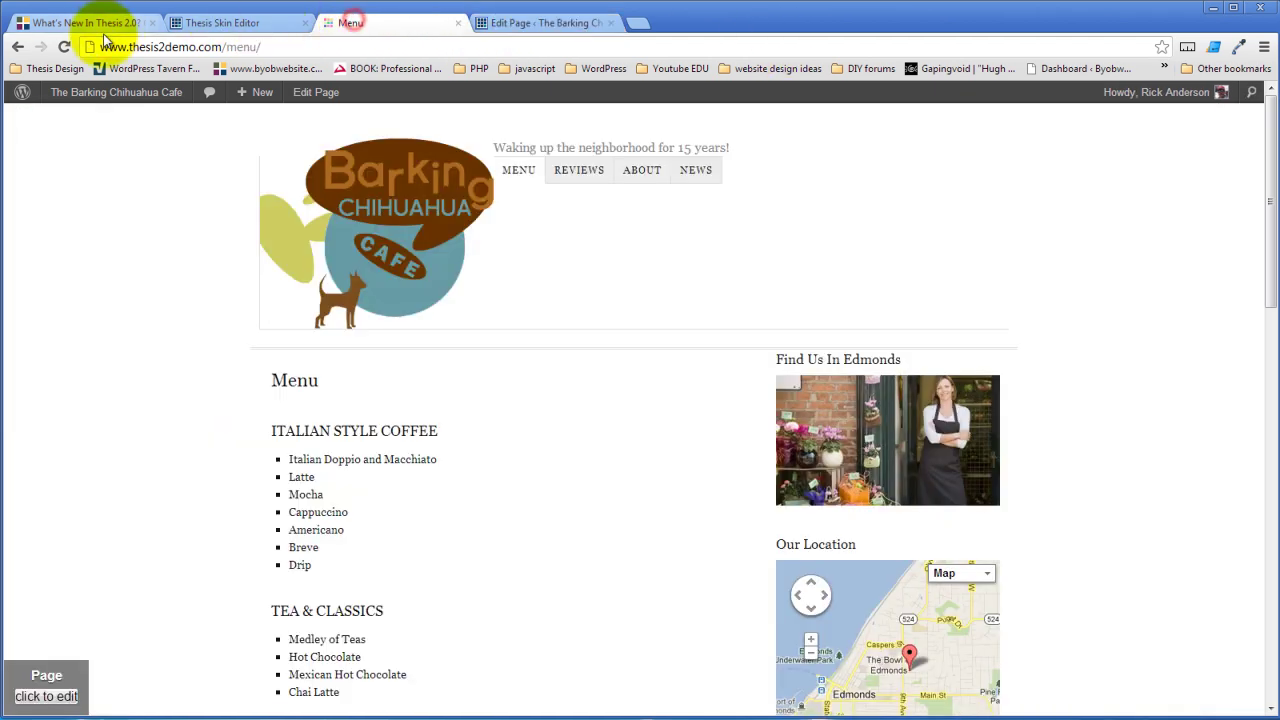
{"action": "left_click", "coordinate": [63, 47]}
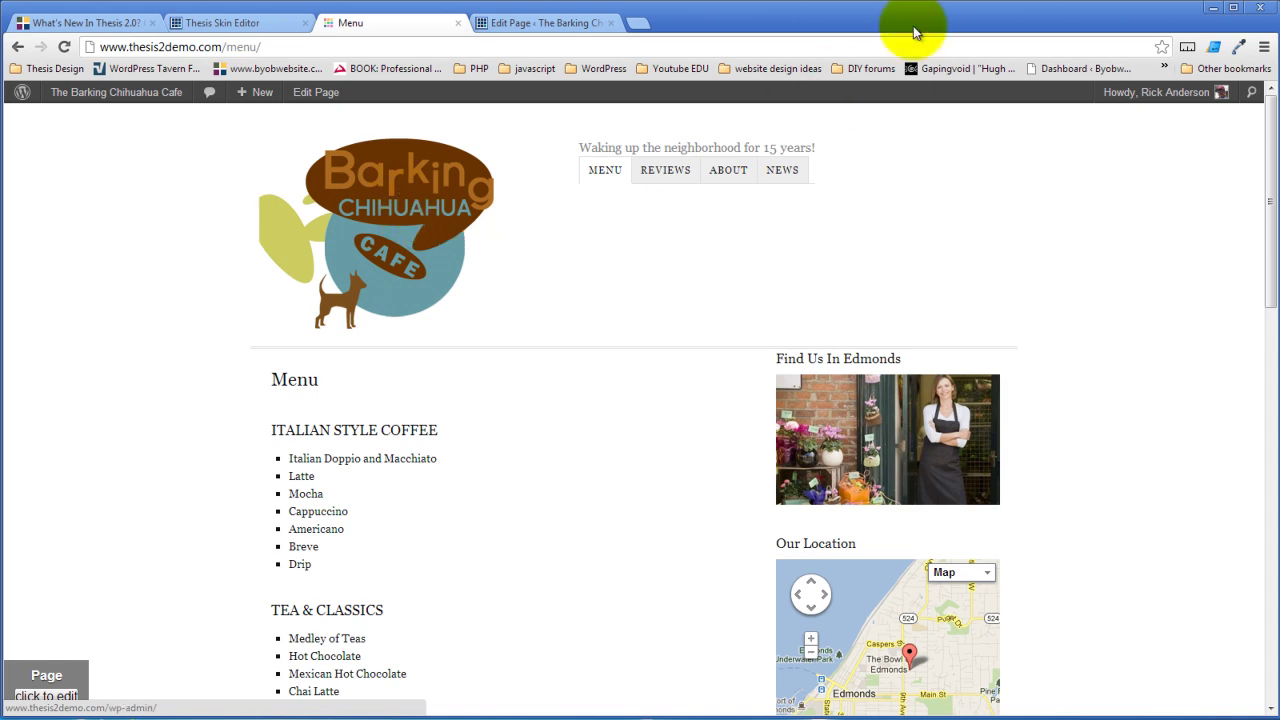
{"action": "left_click", "coordinate": [391, 222]}
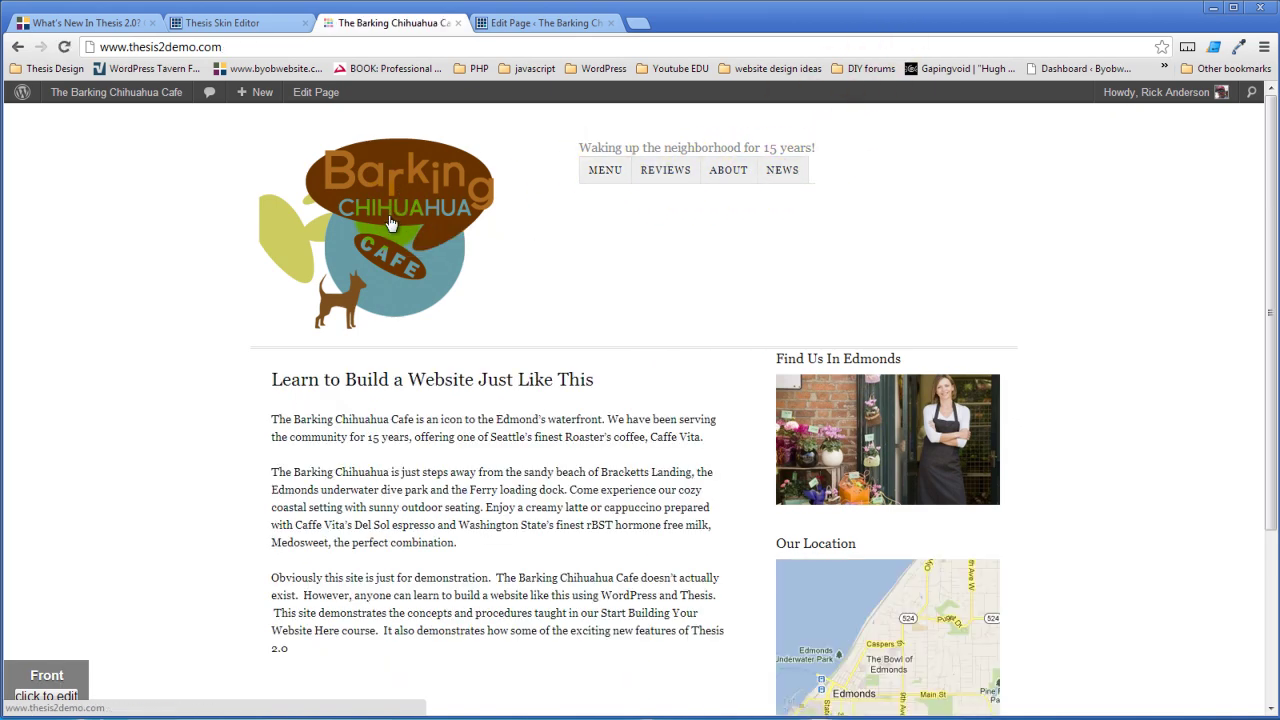
Open the News page and return to the Menu page to compare their headers and examine the Menu content
{"action": "left_click", "coordinate": [776, 175]}
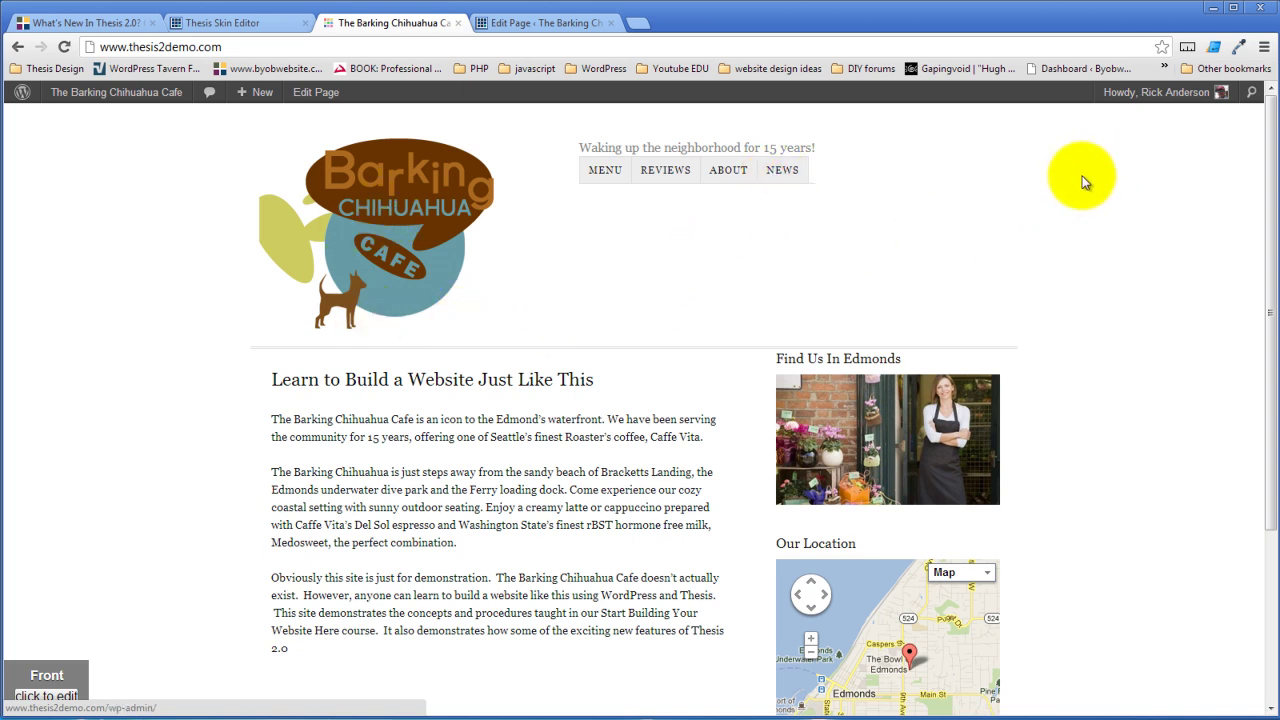
{"action": "left_click", "coordinate": [780, 175]}
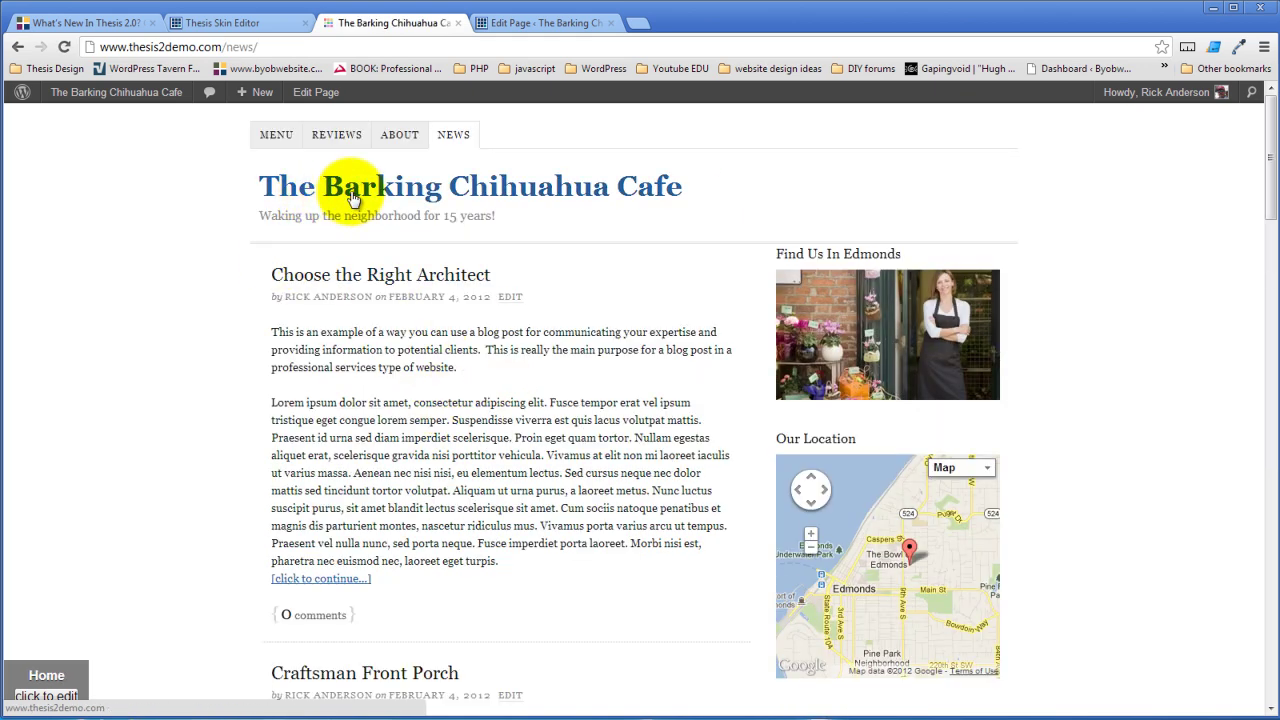
{"action": "left_click", "coordinate": [274, 137]}
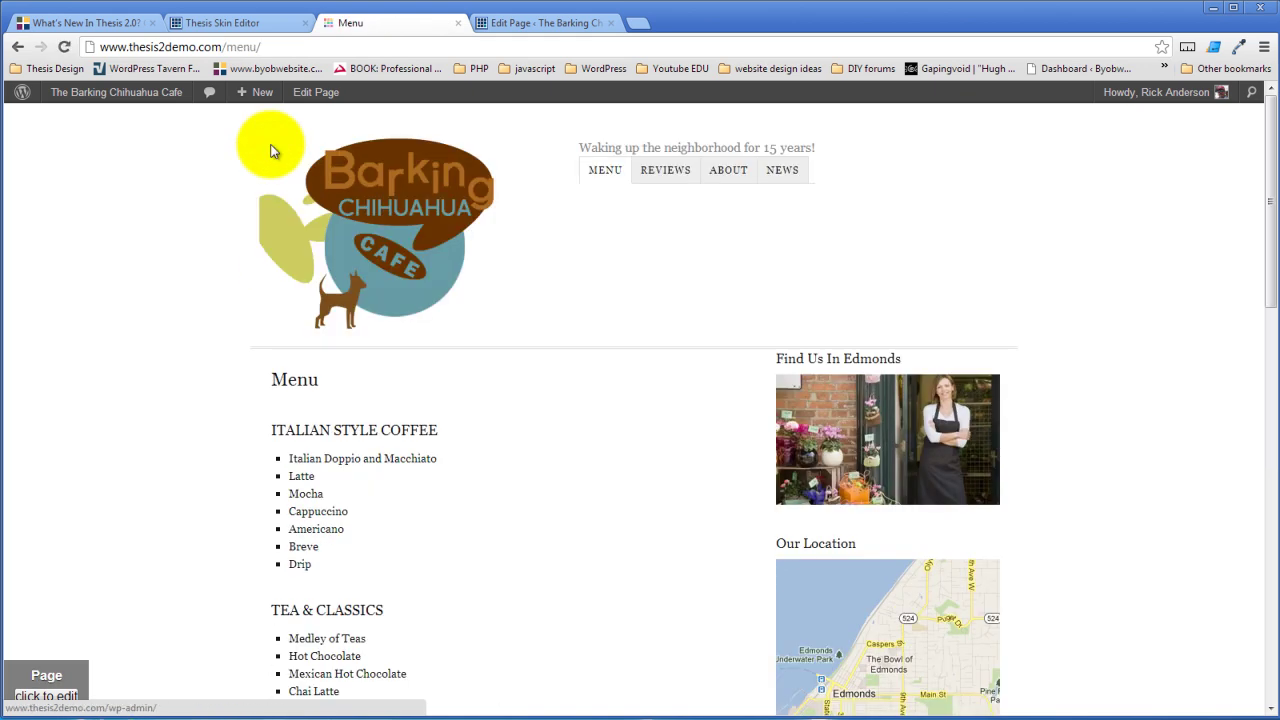
{"action": "scroll", "coordinate": [505, 340], "scroll_direction": "down", "scroll_amount": 3}
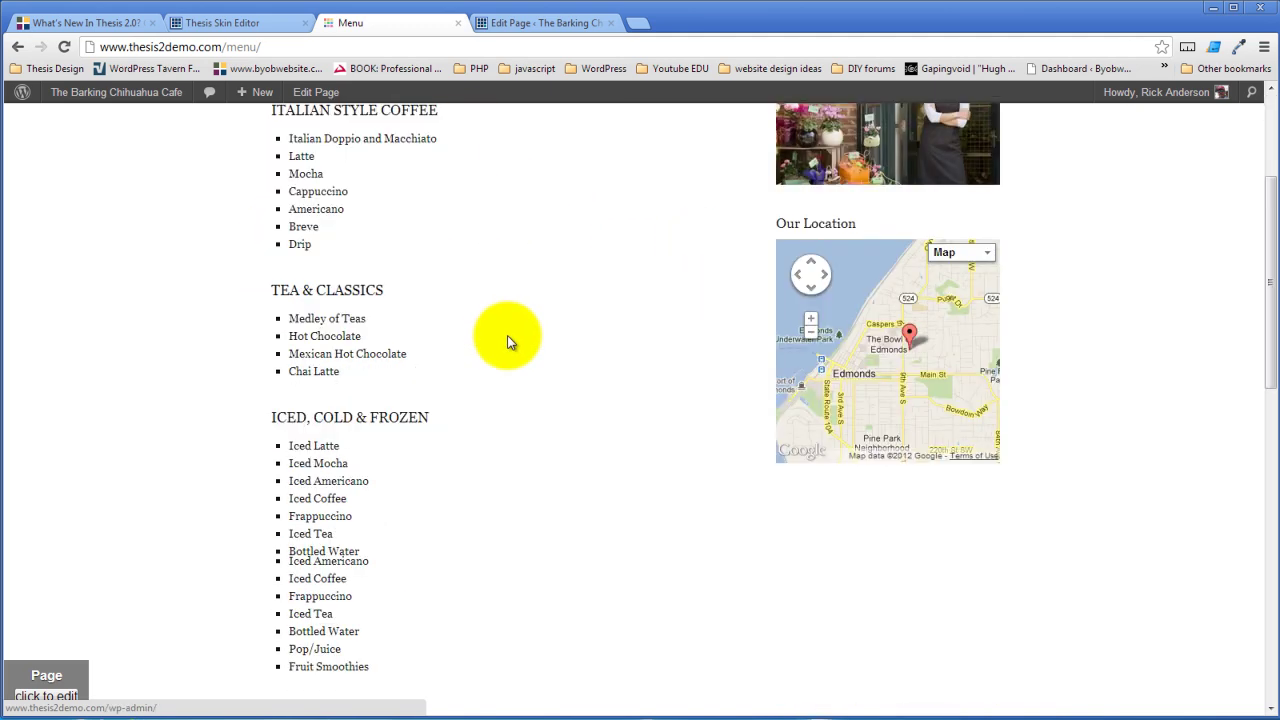